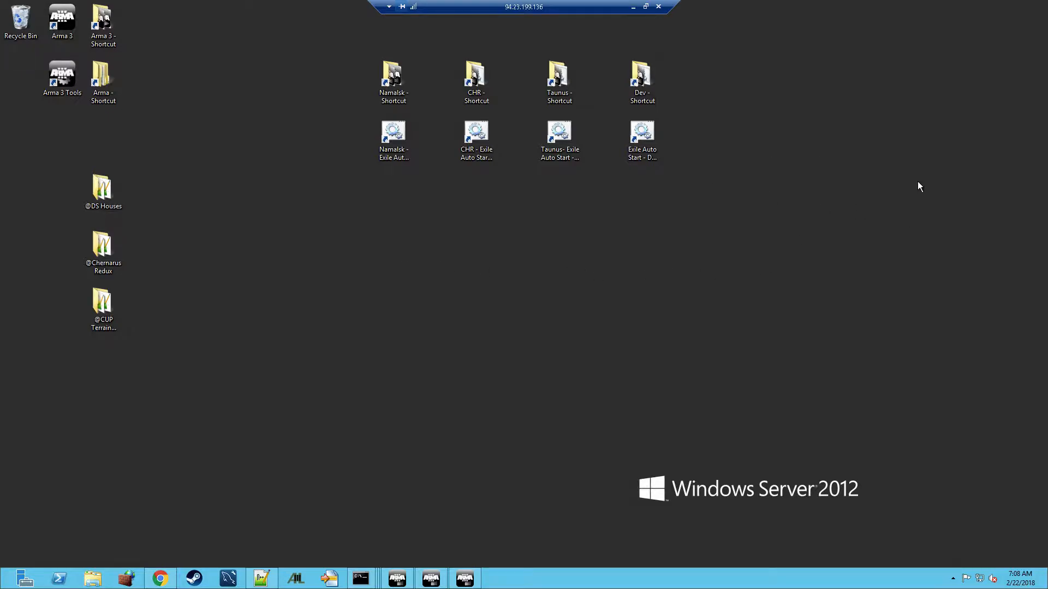
Open the Dev server folder, reposition its window, and stretch it taller and wider
double_click(641, 77)
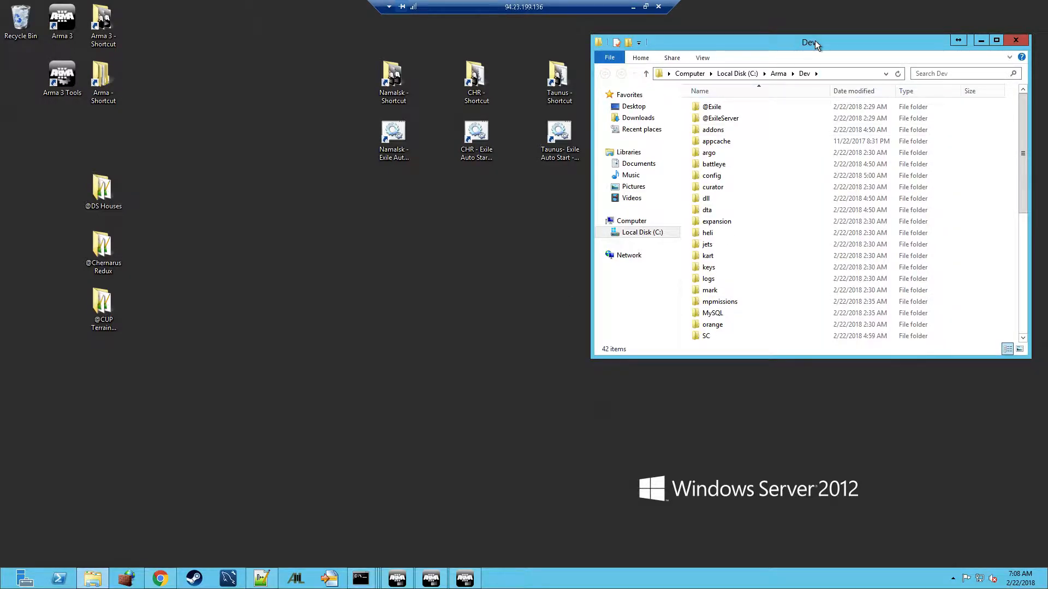
left_click_drag(814, 40, 762, 61)
left_click_drag(492, 92, 475, 52)
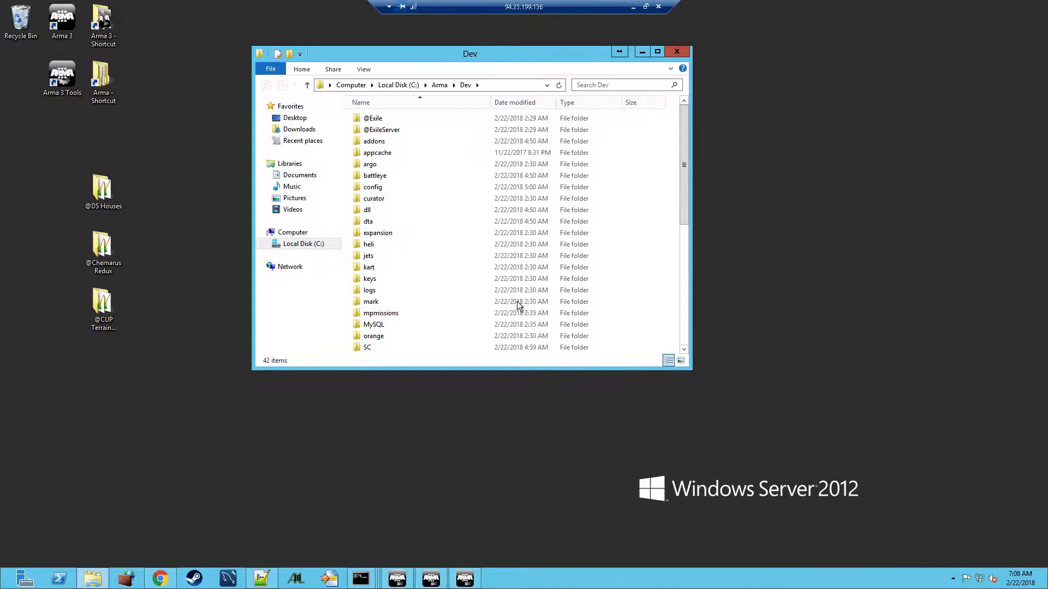
left_click_drag(467, 370, 468, 502)
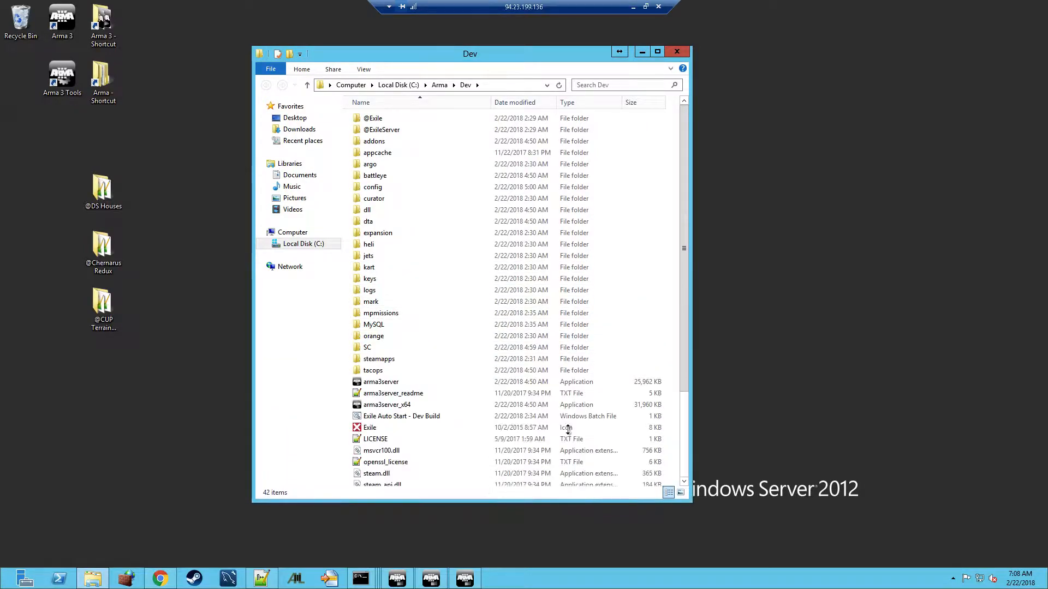
left_click_drag(689, 280, 873, 281)
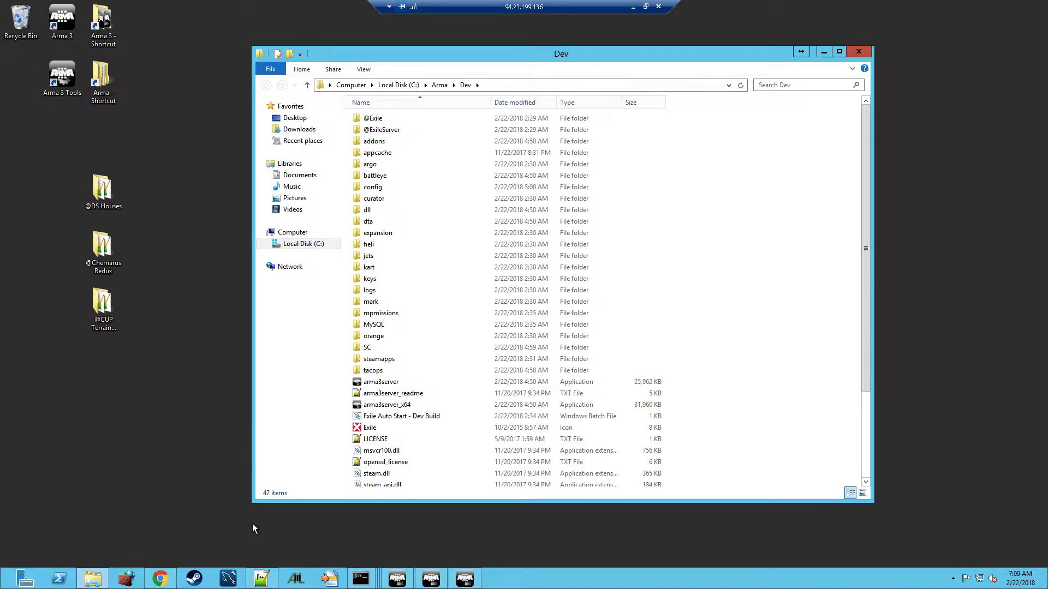
left_click(160, 578)
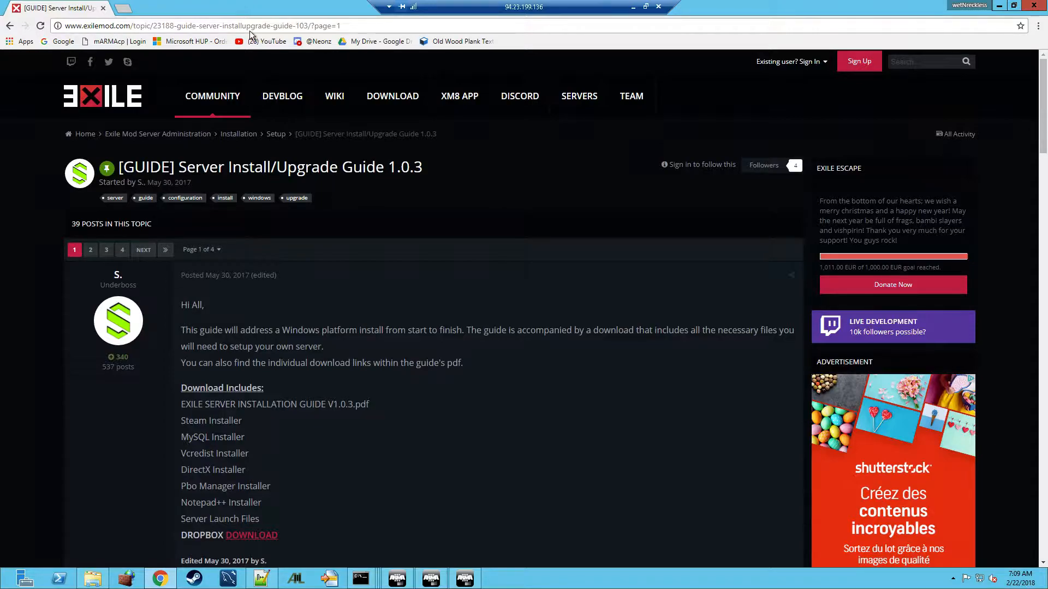
left_click(999, 6)
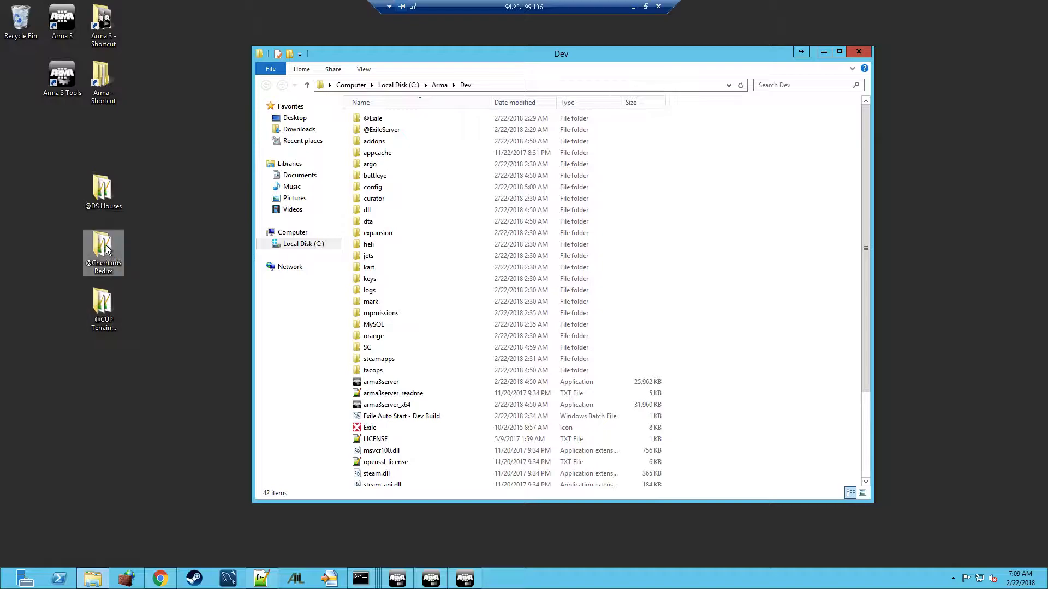
left_click(108, 318)
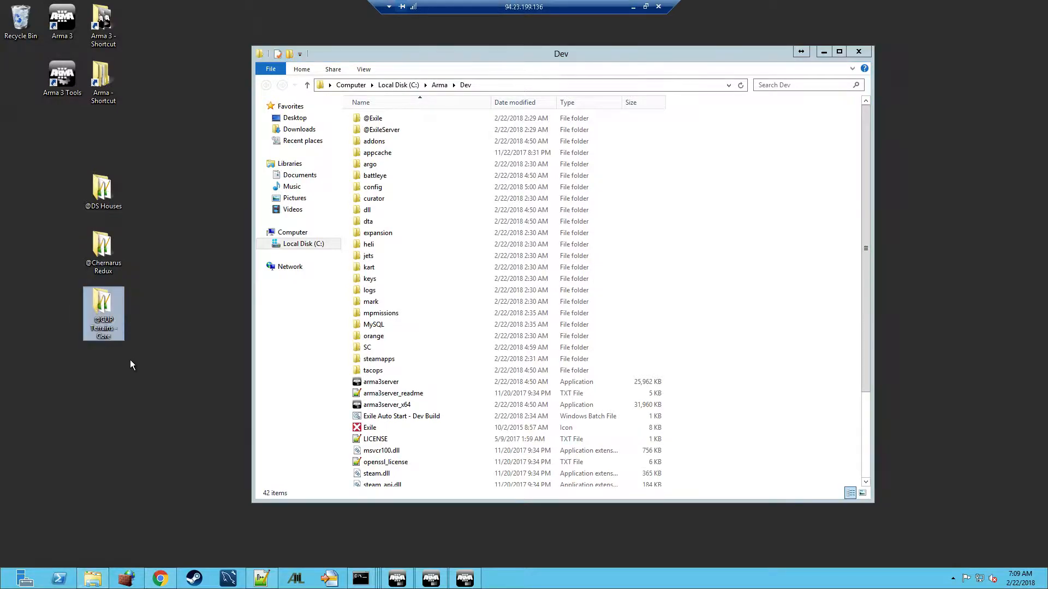
left_click(110, 207)
left_click(106, 264)
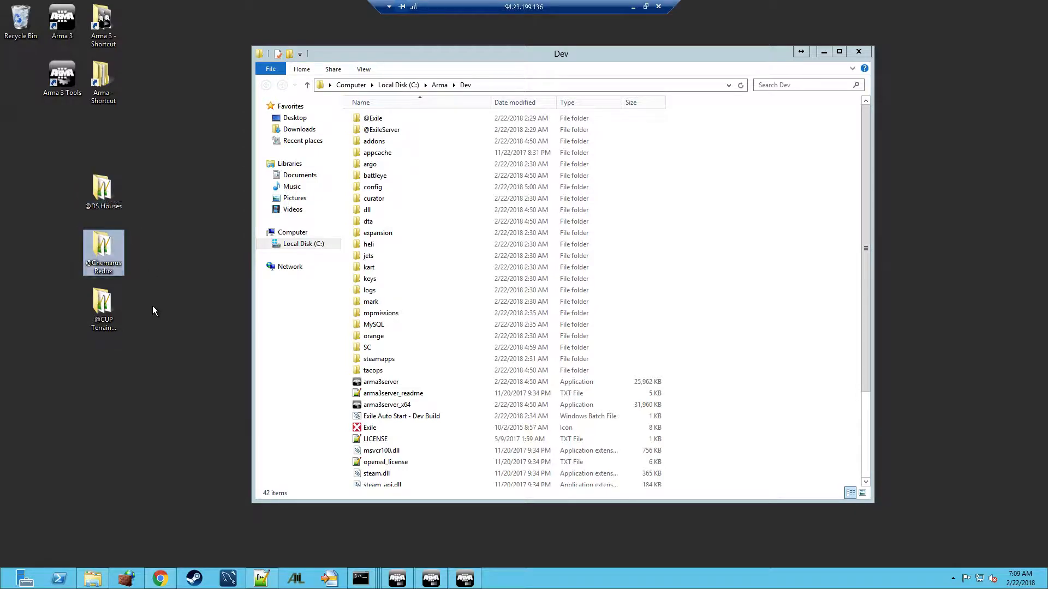
left_click_drag(162, 343, 80, 177)
right_click(106, 194)
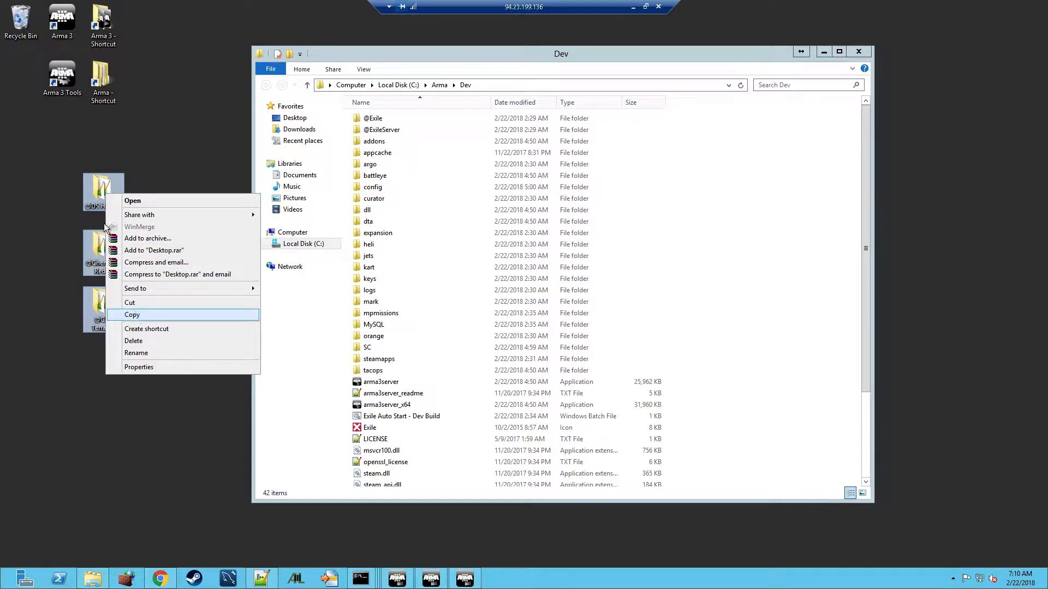
left_click_drag(102, 216, 785, 204)
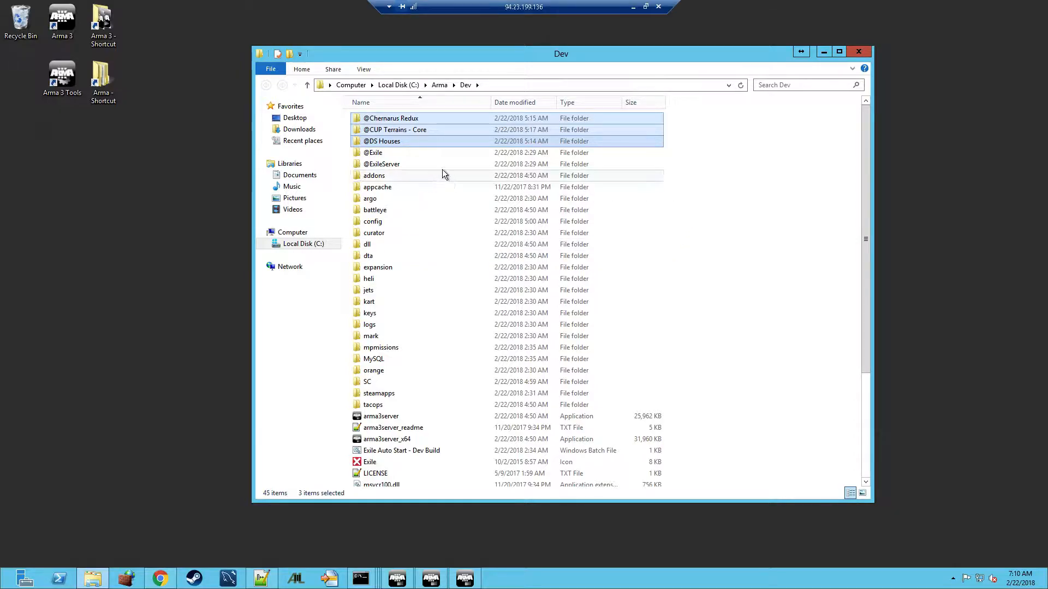
left_click(382, 122)
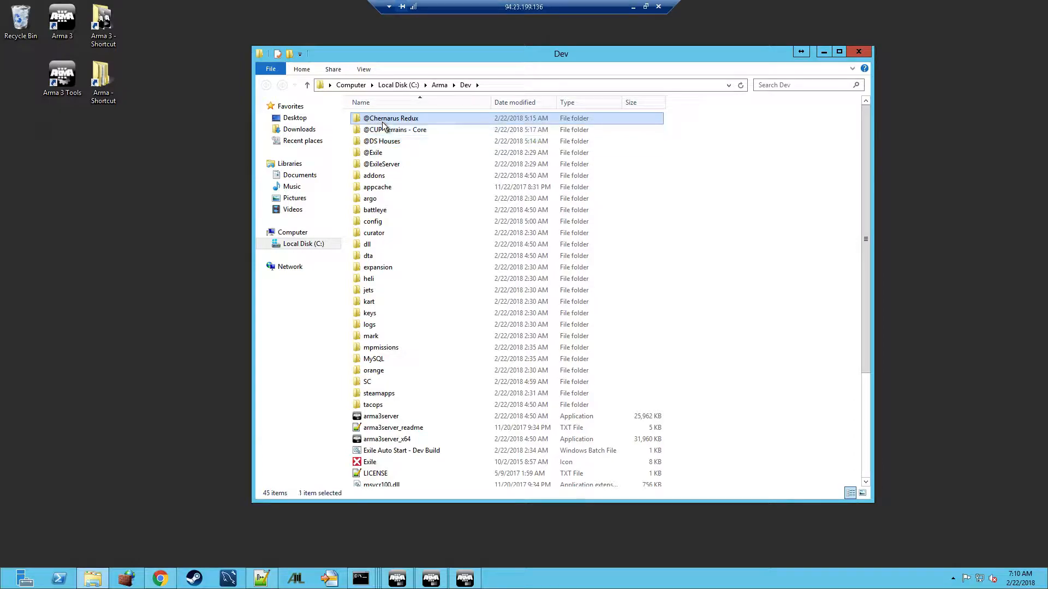
double_click(382, 122)
double_click(379, 132)
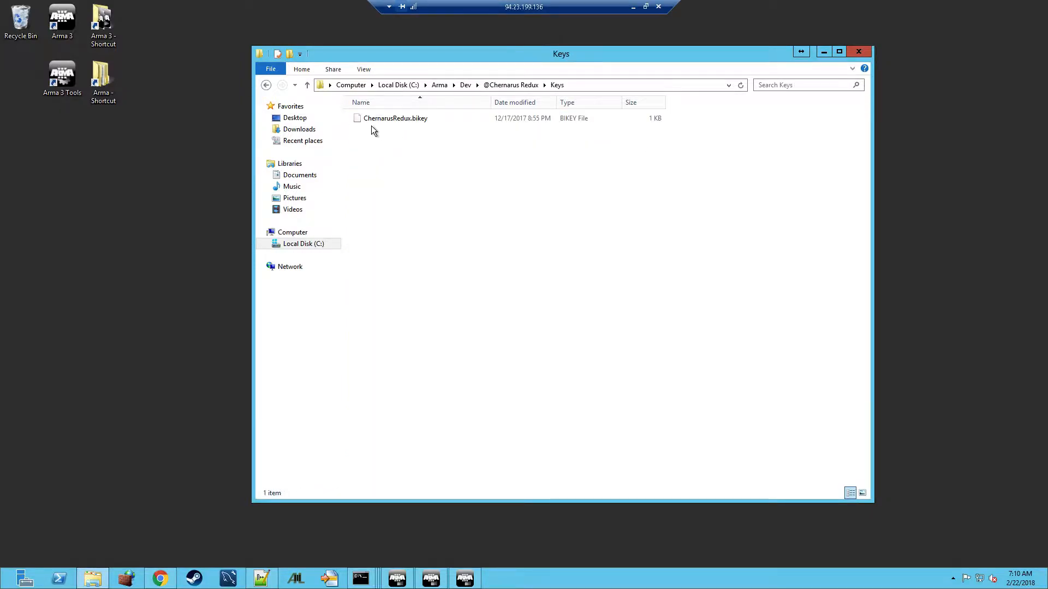
left_click(375, 118)
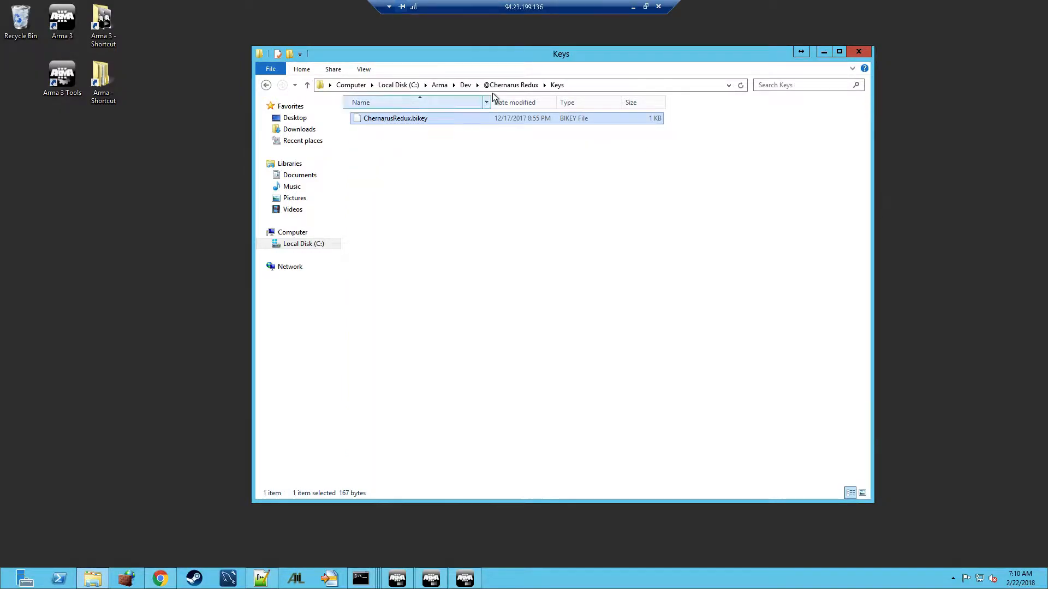
left_click(466, 84)
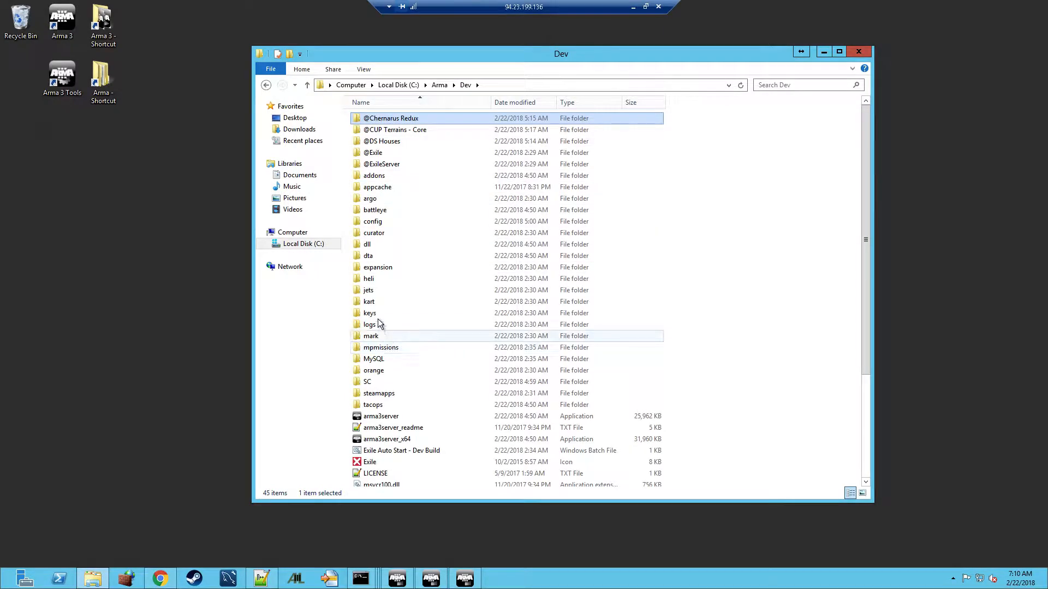
double_click(369, 314)
key("ctrl+v")
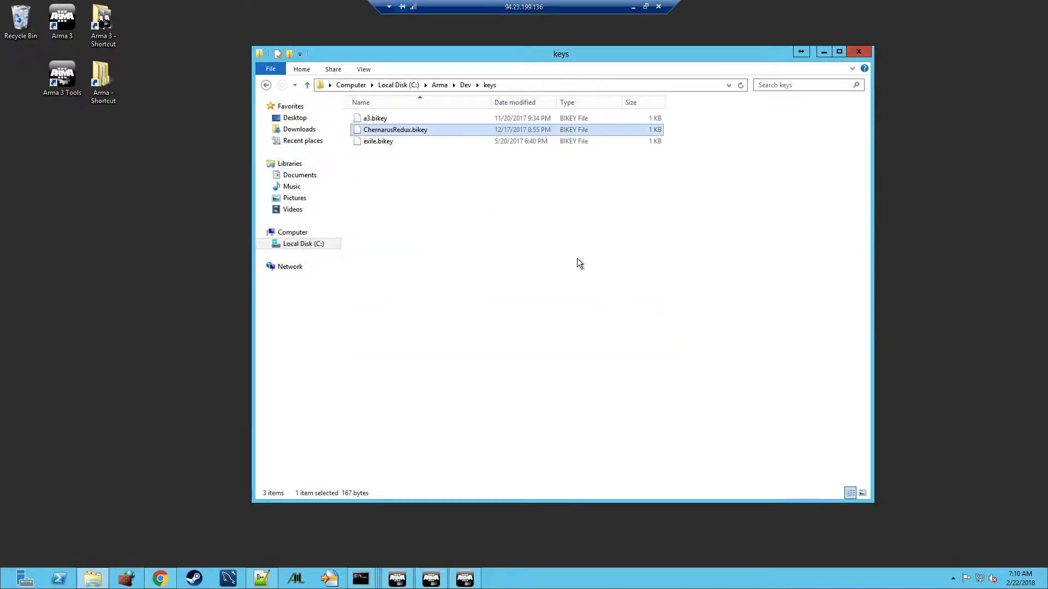
left_click(466, 85)
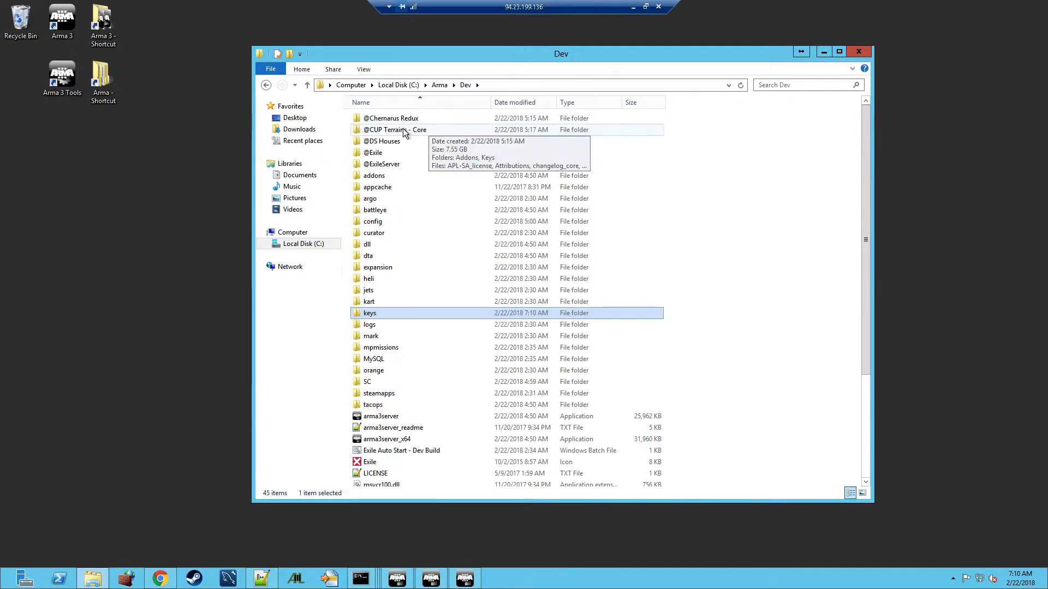
double_click(379, 129)
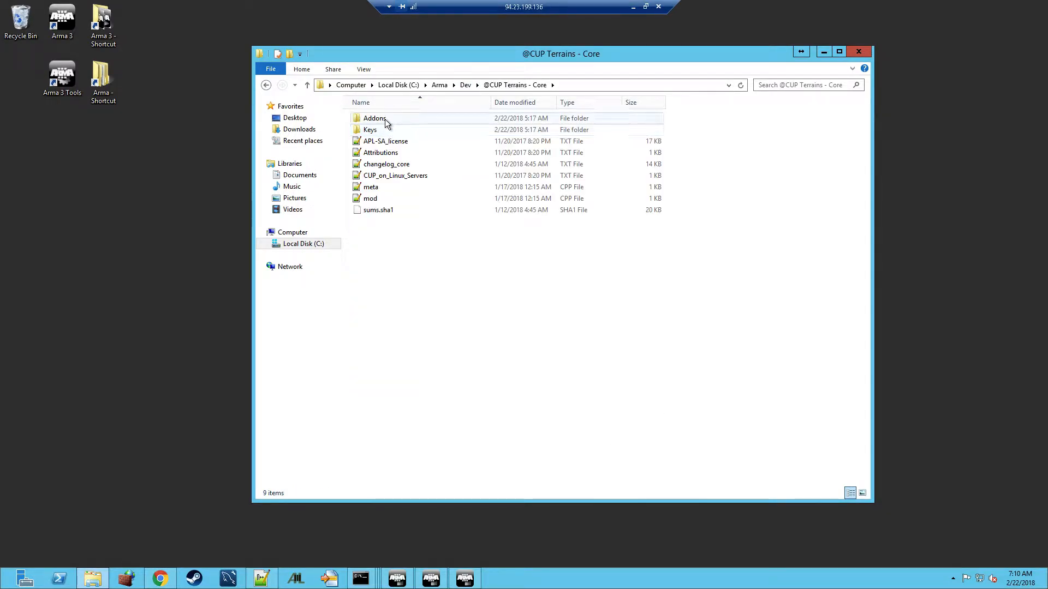
double_click(382, 130)
left_click(382, 121)
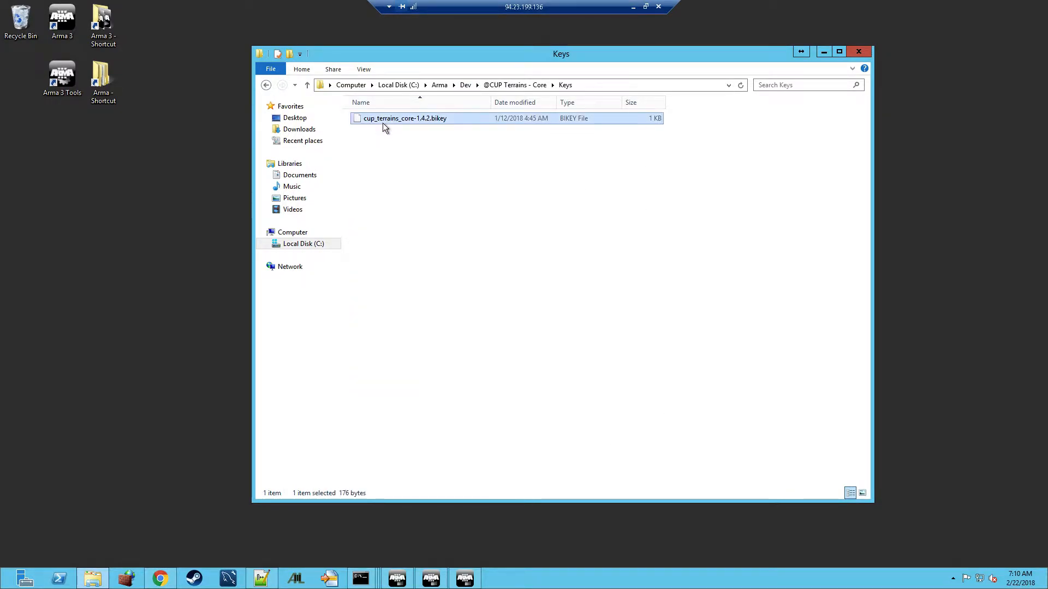
left_click(465, 84)
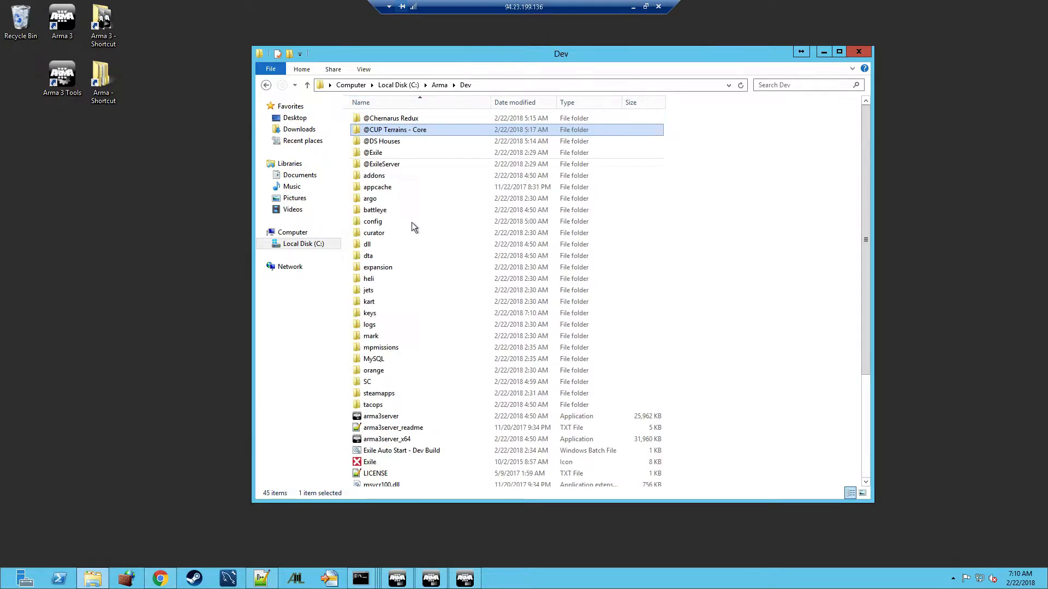
double_click(379, 315)
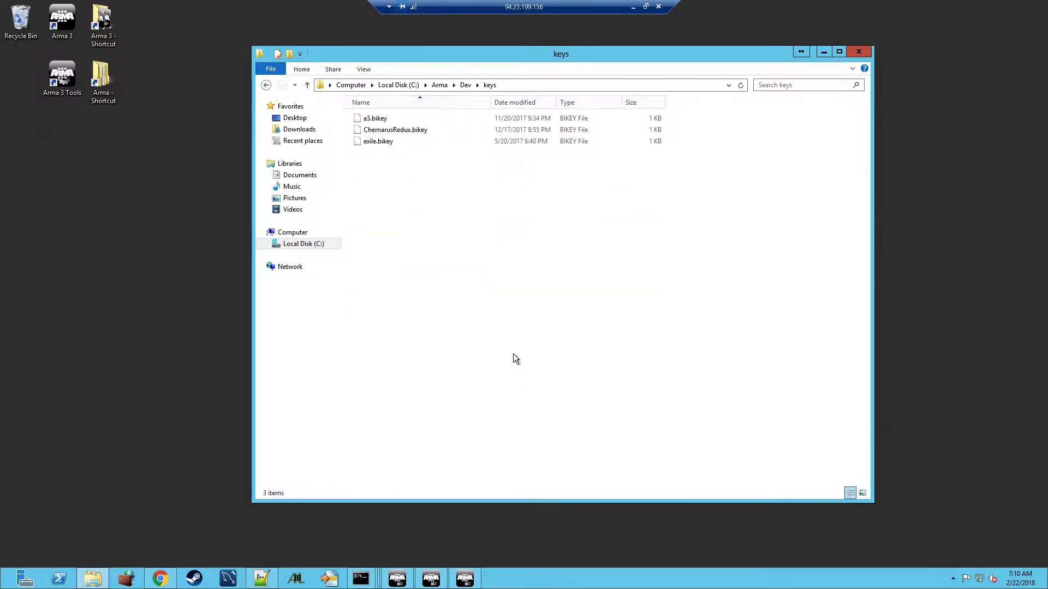
left_click(465, 84)
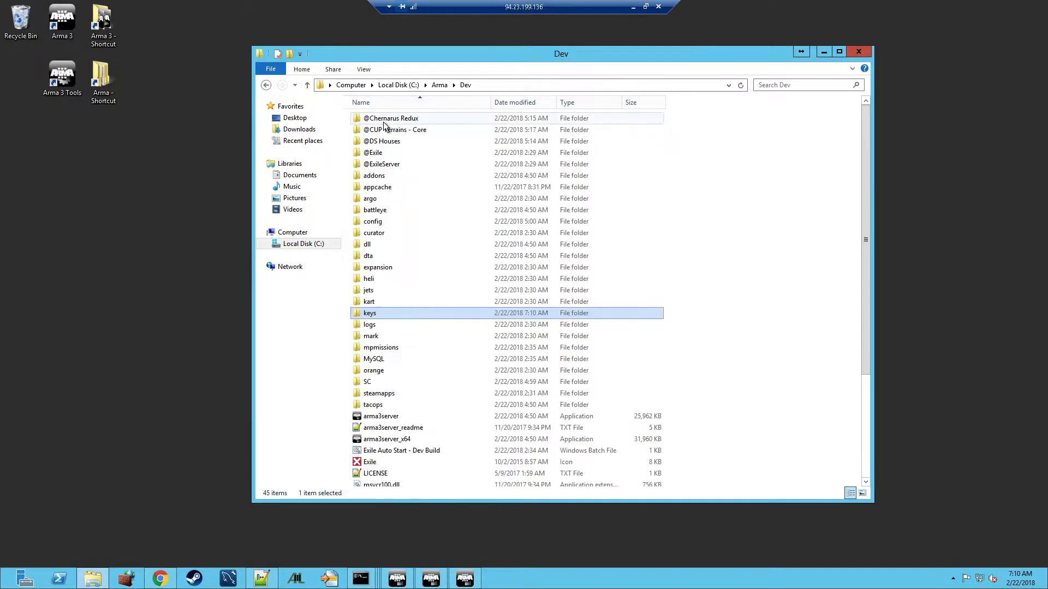
double_click(384, 141)
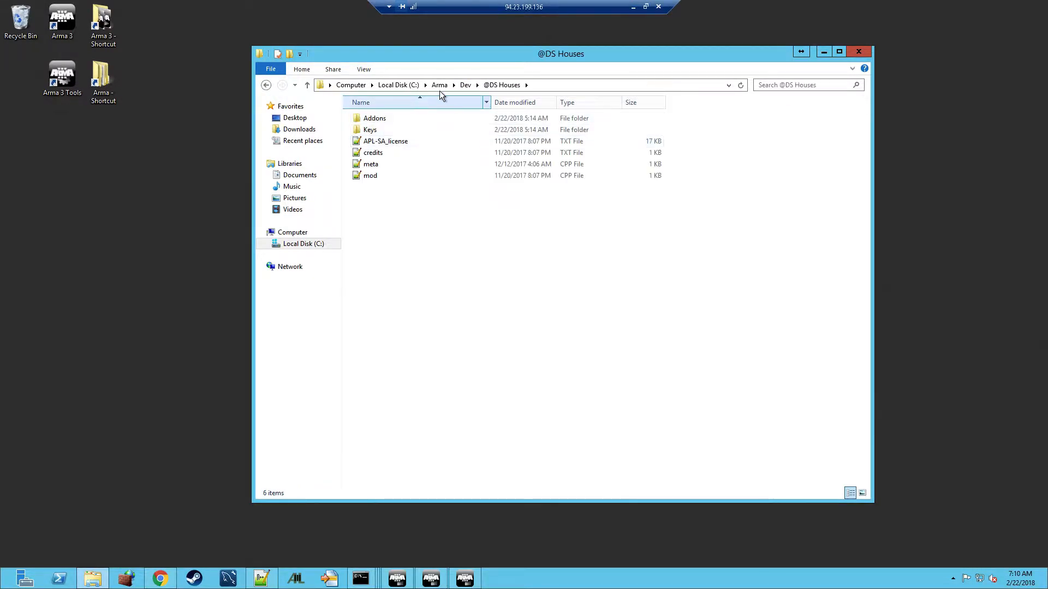
left_click(396, 128)
double_click(397, 129)
left_click(398, 118)
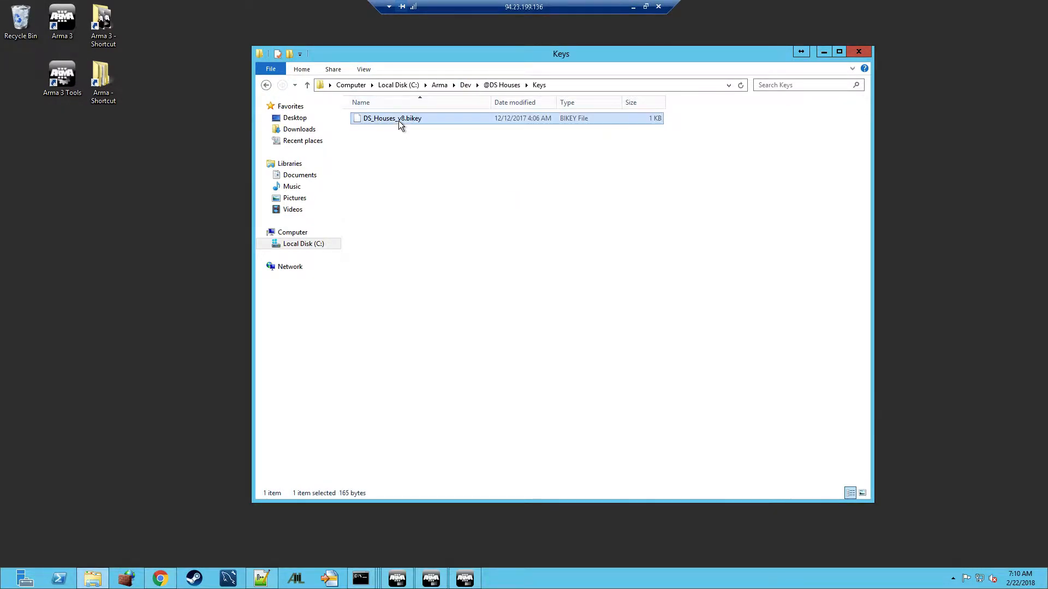
left_click(465, 84)
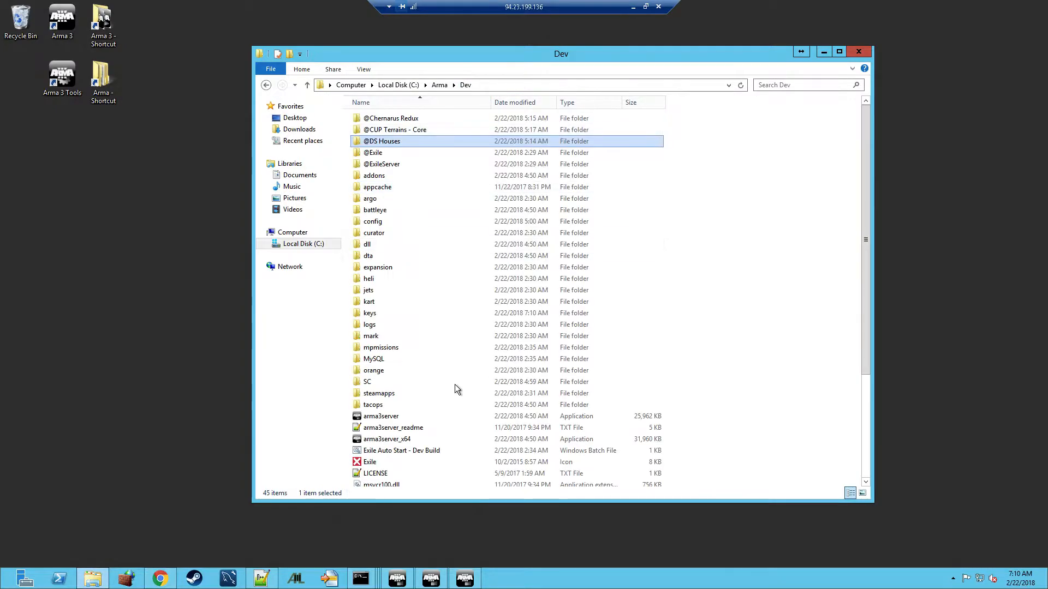
double_click(376, 314)
key("ctrl+v")
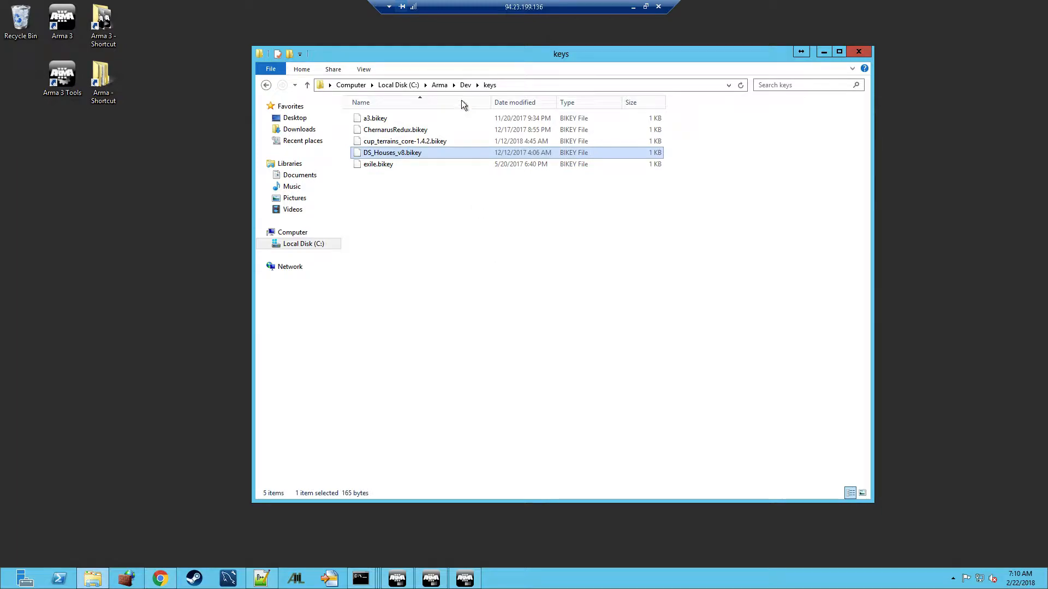
left_click(465, 85)
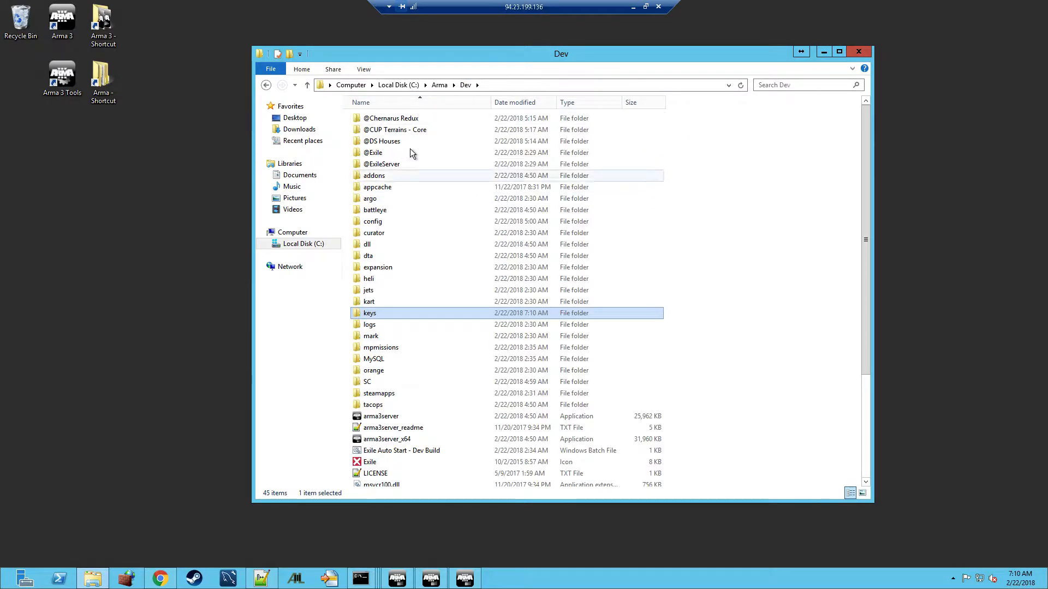
left_click(404, 121)
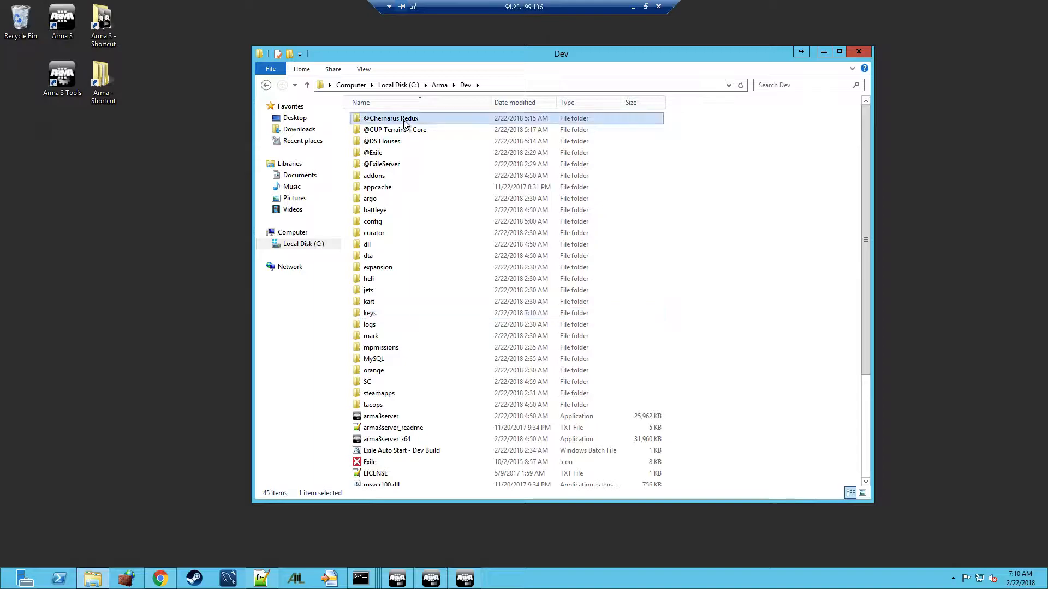
left_click(404, 121)
left_click(401, 119)
key("BackSpace")
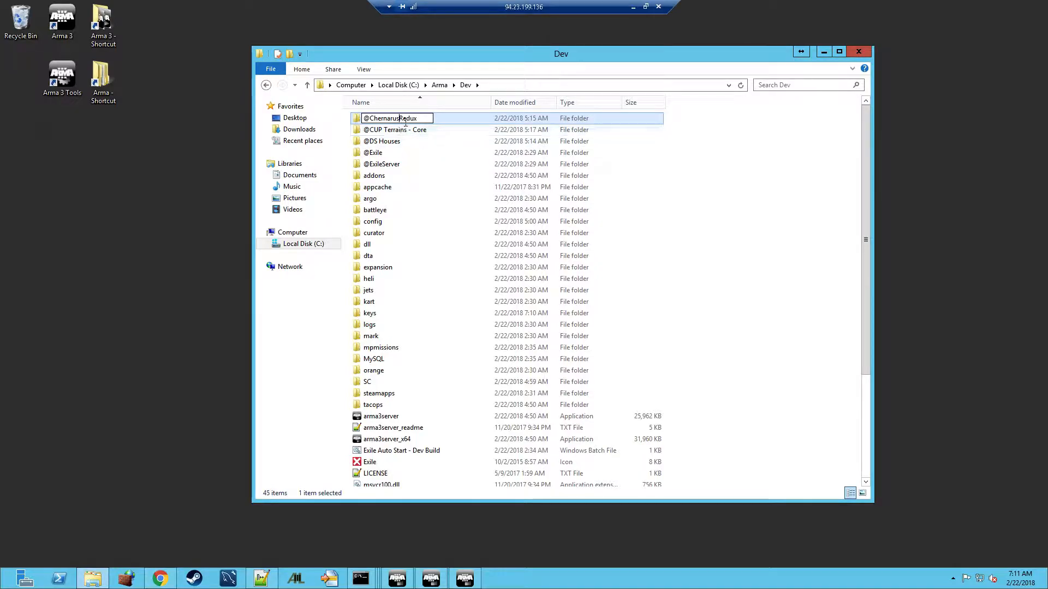
left_click(385, 132)
left_click(385, 134)
left_click(384, 131)
key("BackSpace")
type("_")
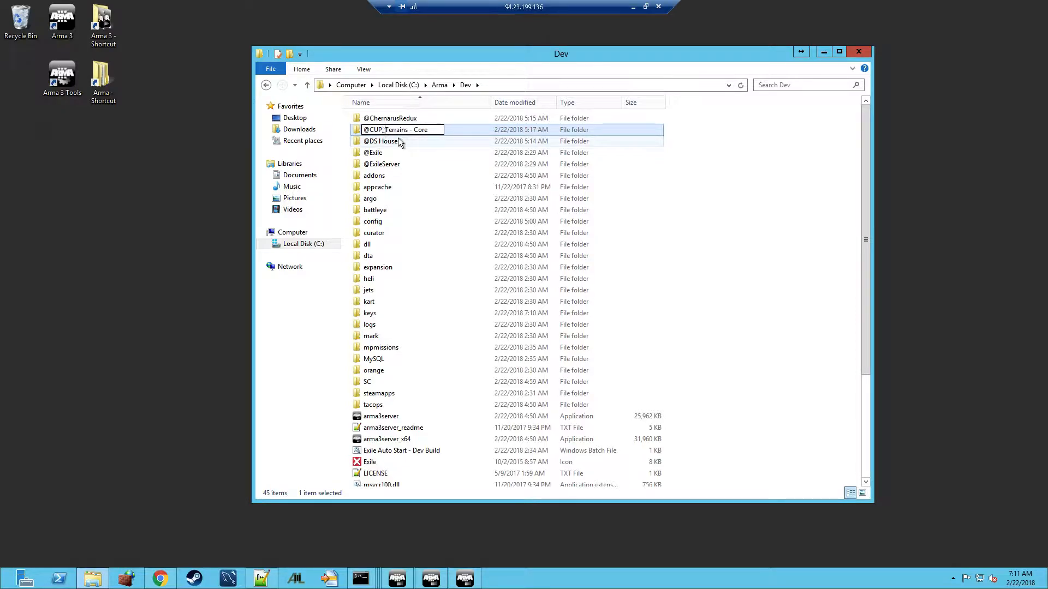
left_click(408, 131)
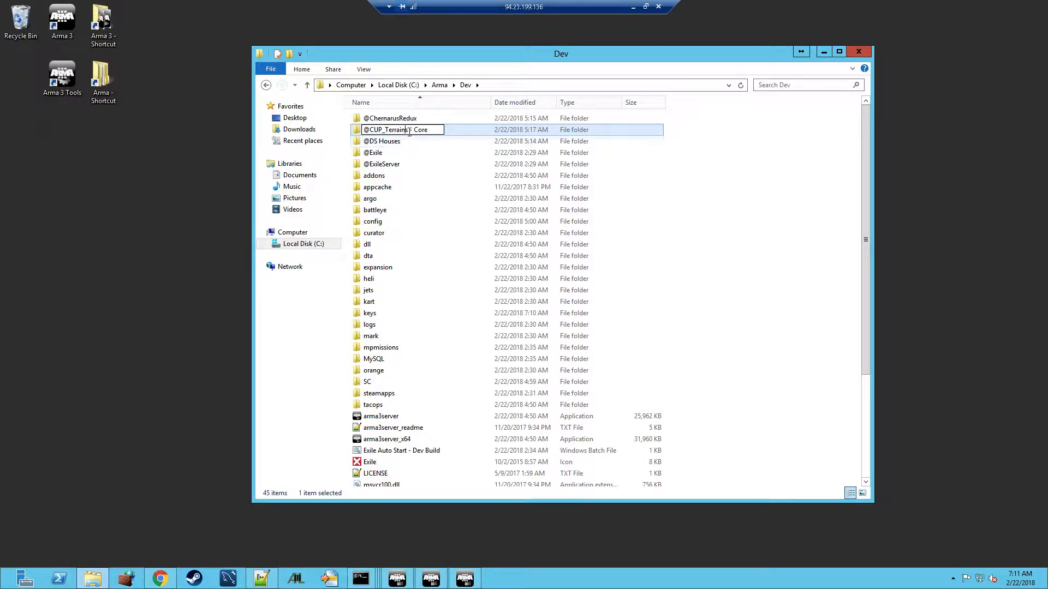
key("Delete")
key("BackSpace")
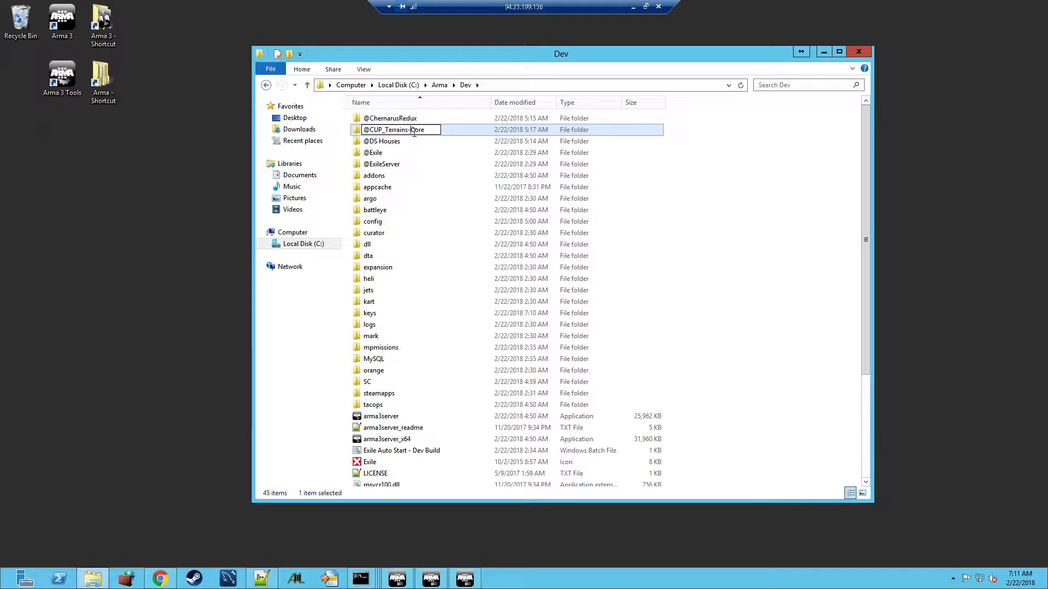
left_click(385, 143)
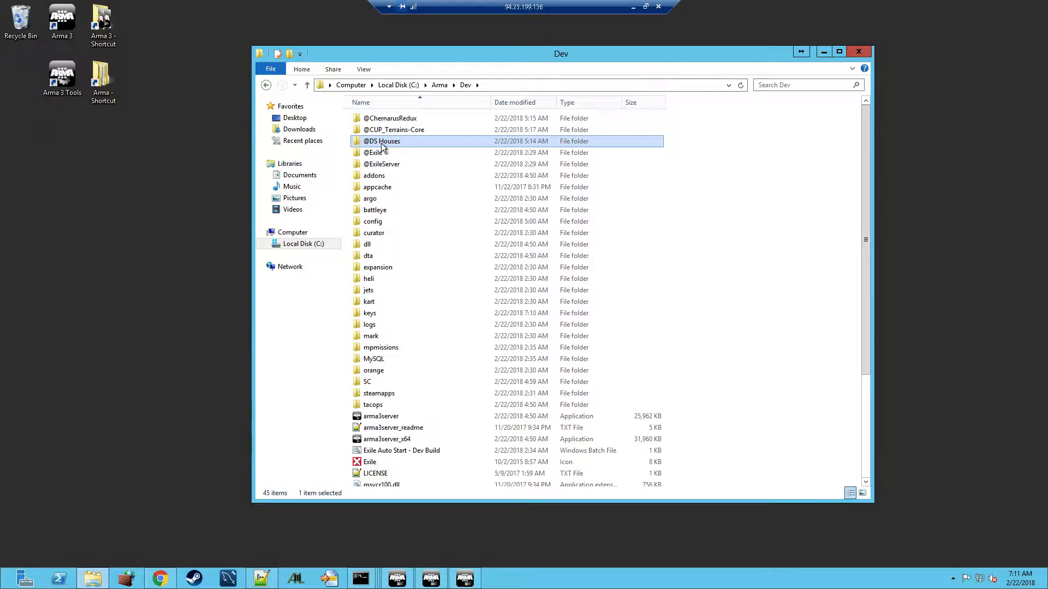
left_click(387, 143)
left_click(380, 142)
key("BackSpace")
type("_Houses")
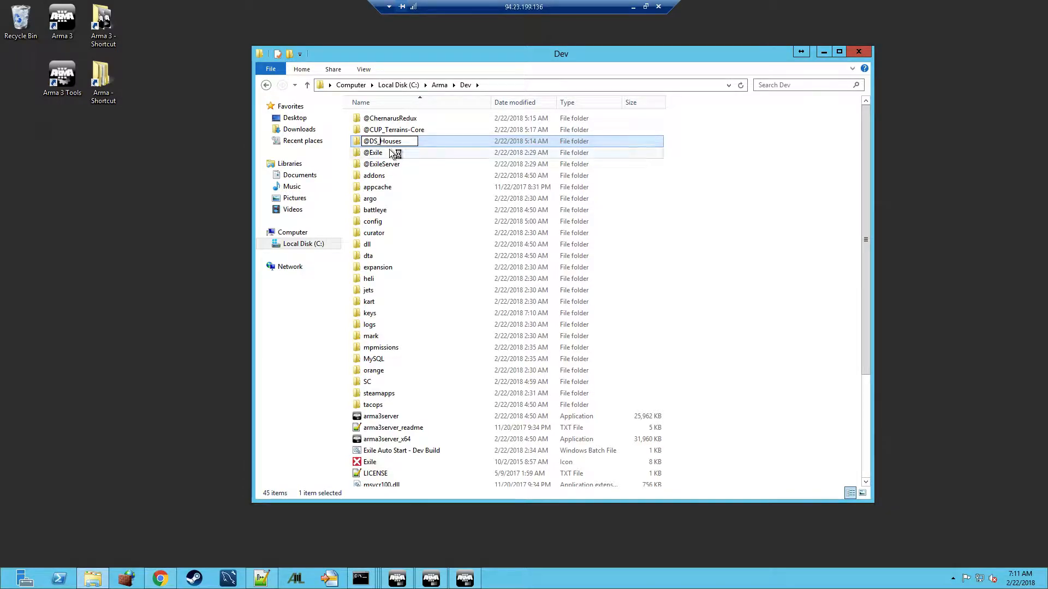
left_click(422, 142)
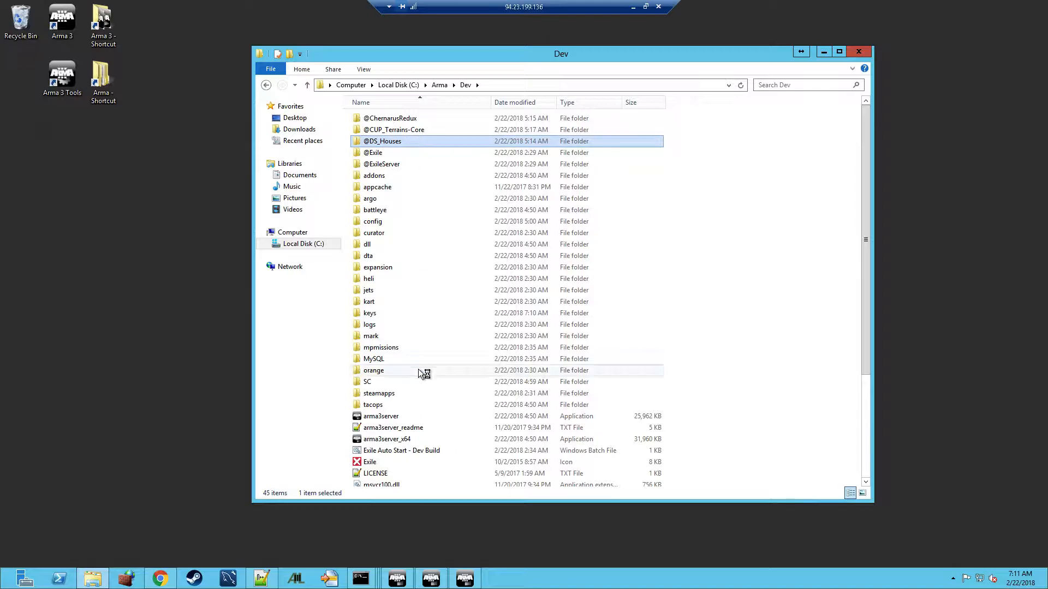
left_click(417, 455)
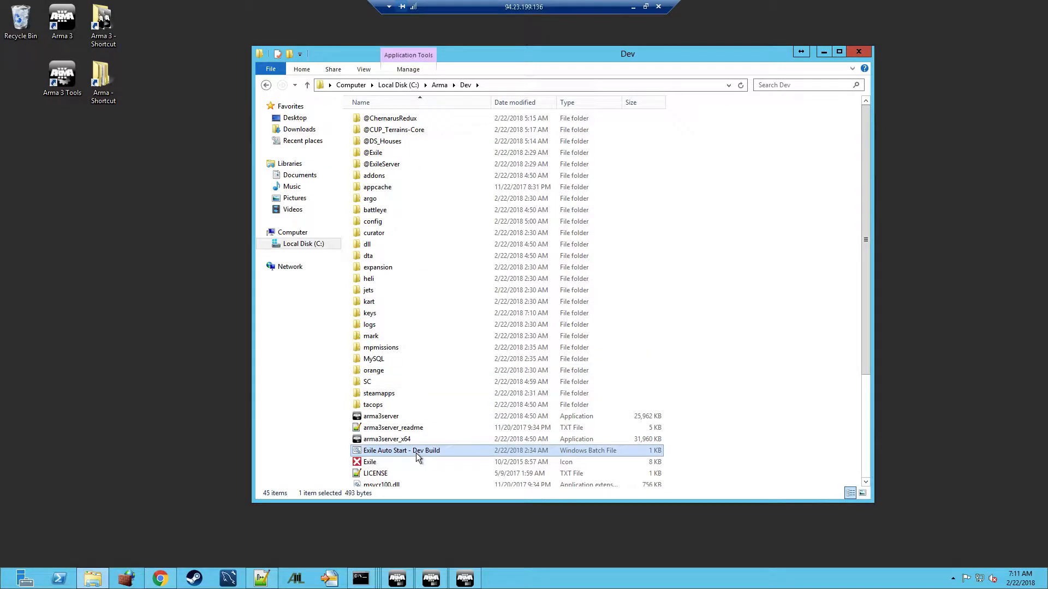
right_click(414, 453)
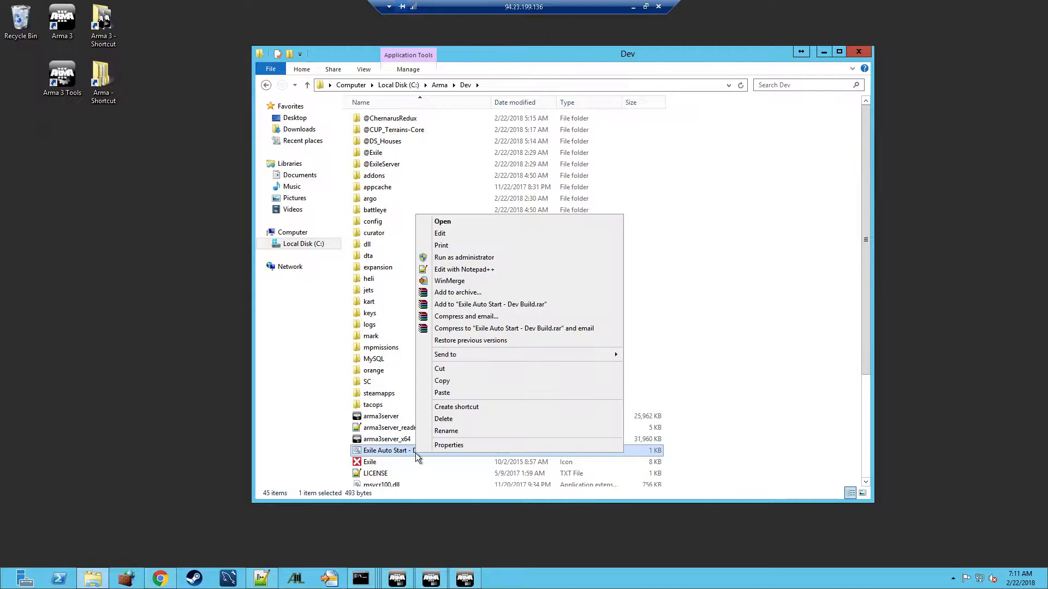
left_click(478, 270)
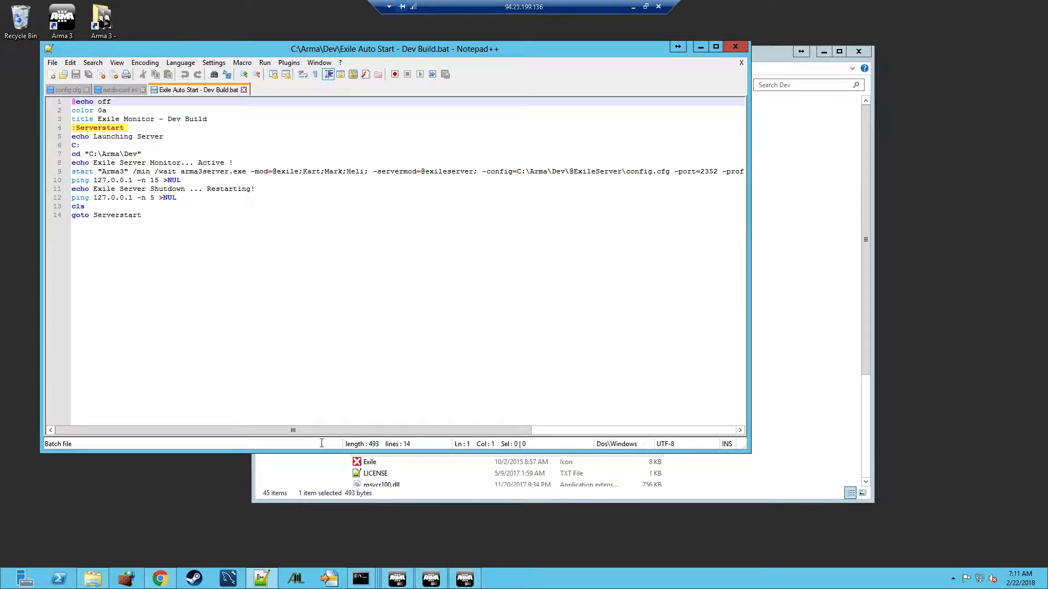
left_click(772, 52)
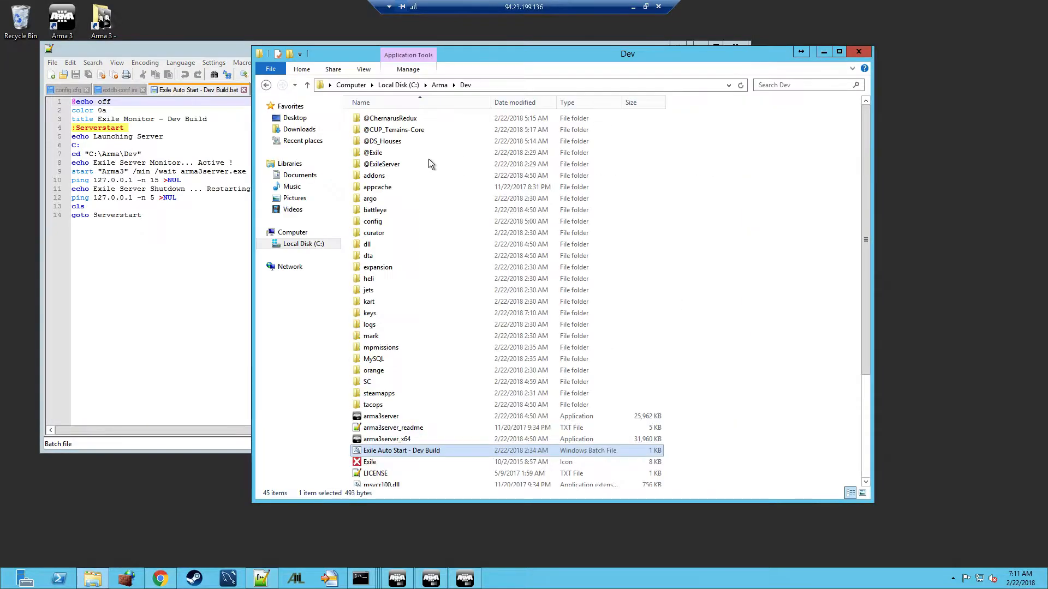
left_click(409, 135)
left_click(408, 135)
key("ctrl+c")
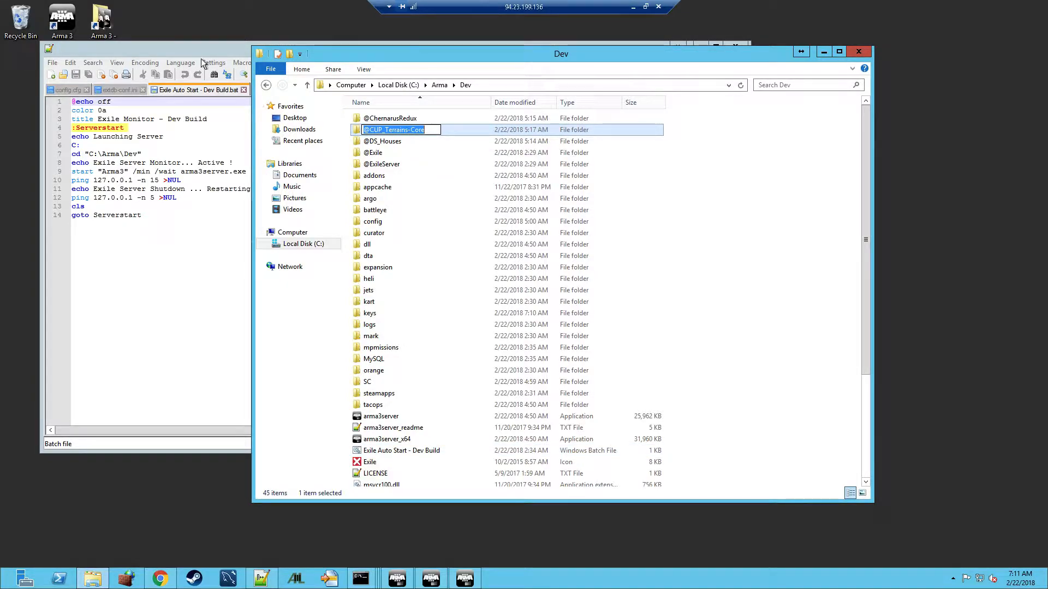
left_click(226, 104)
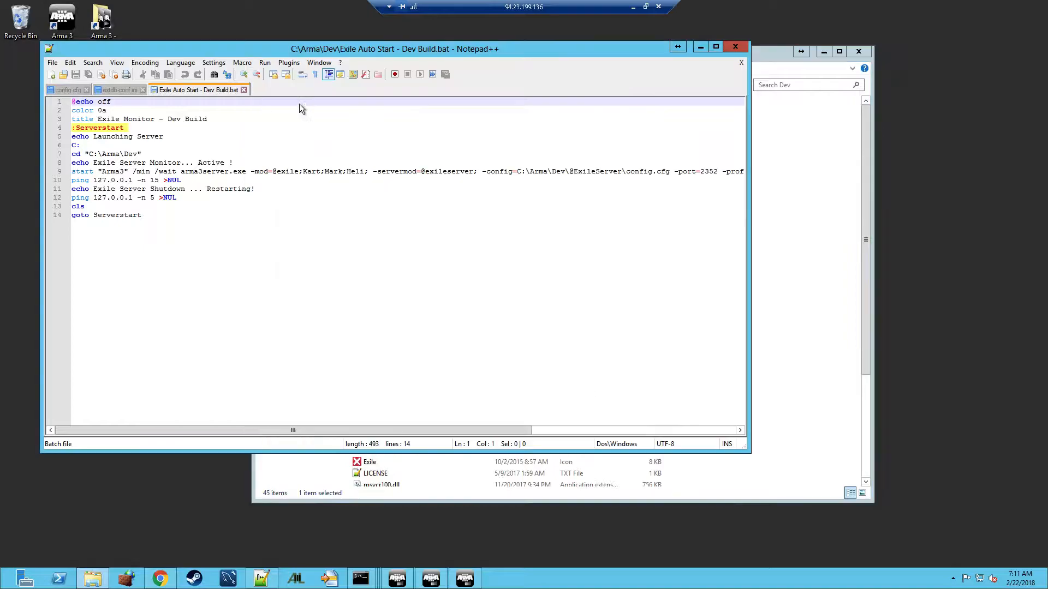
left_click(302, 171)
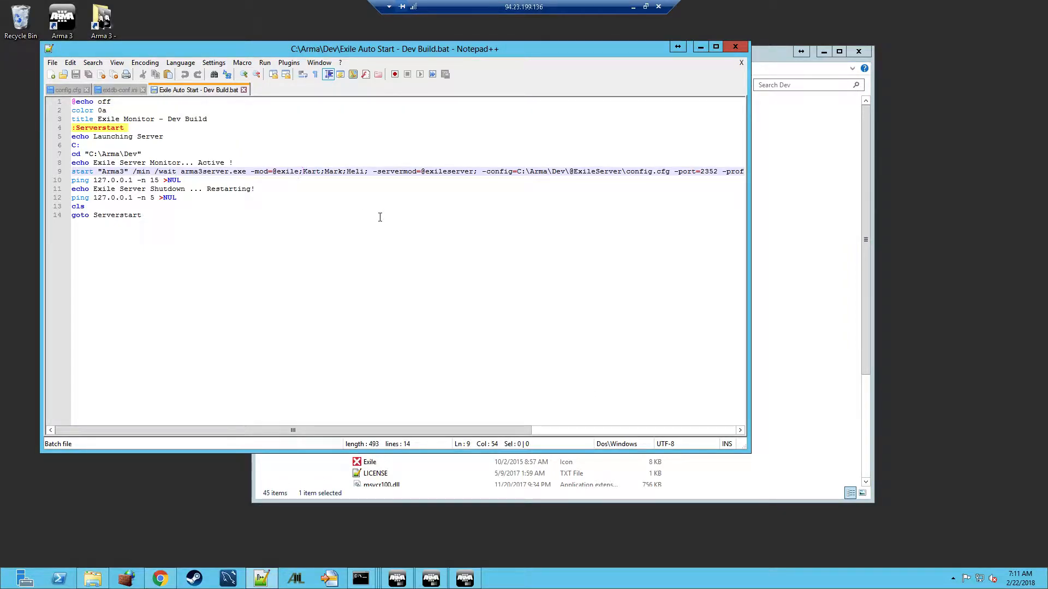
key("ctrl+v")
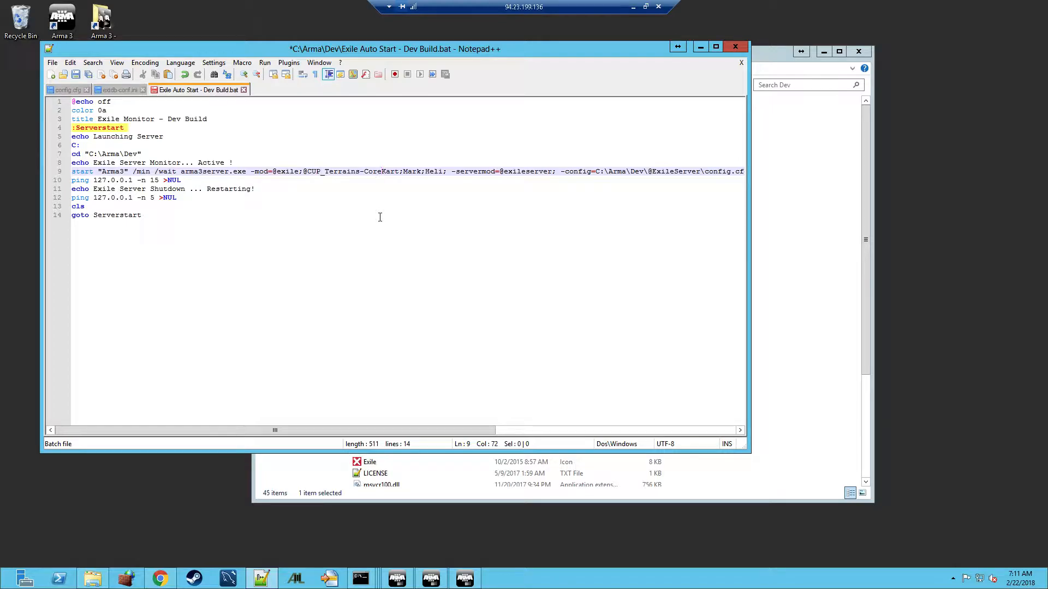
type(";")
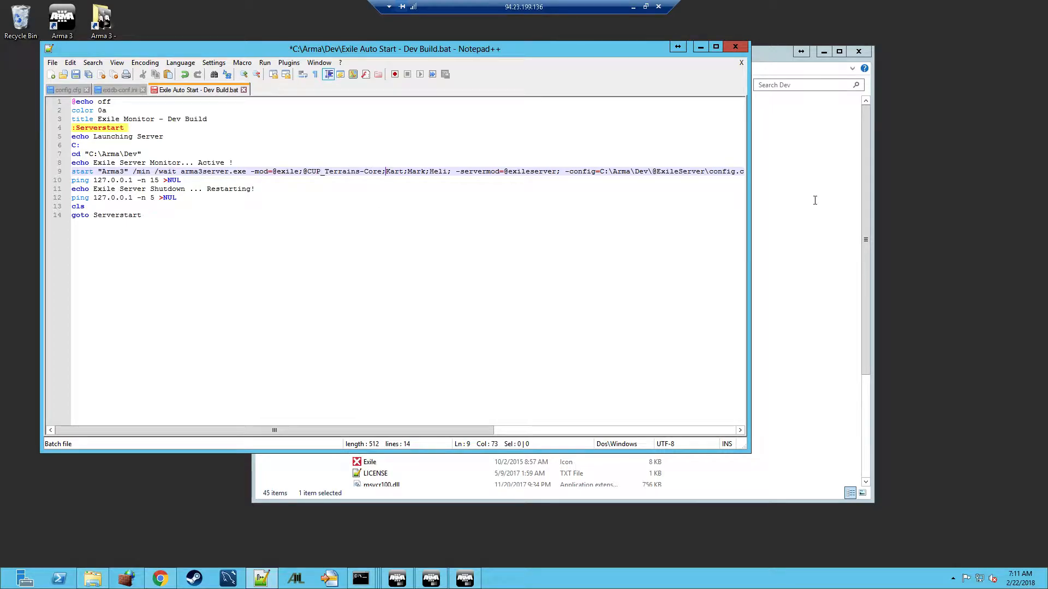
key("alt+Tab")
left_click(396, 144)
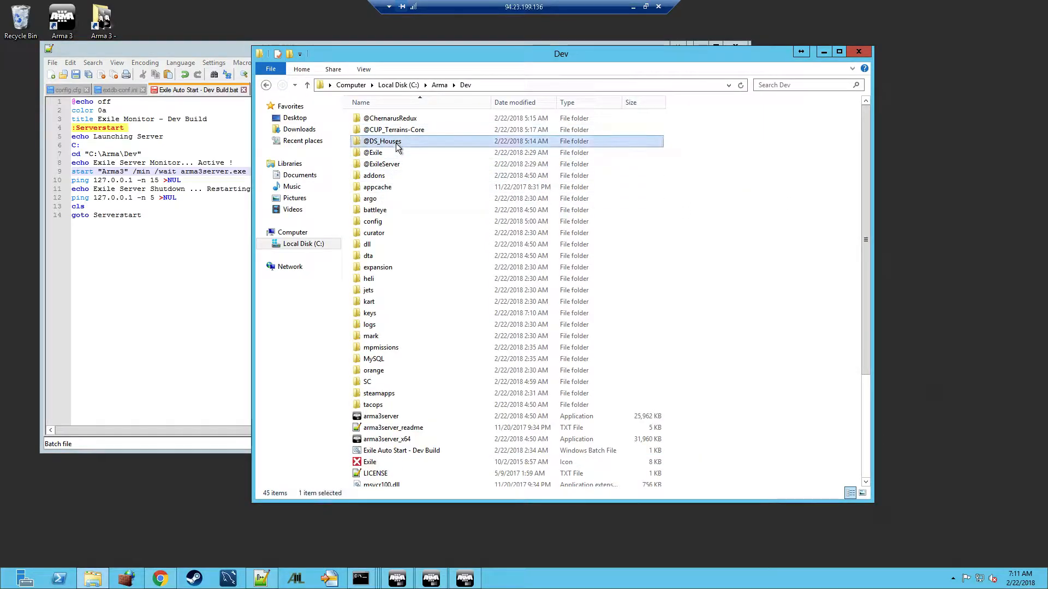
left_click(397, 144)
key("ctrl+c")
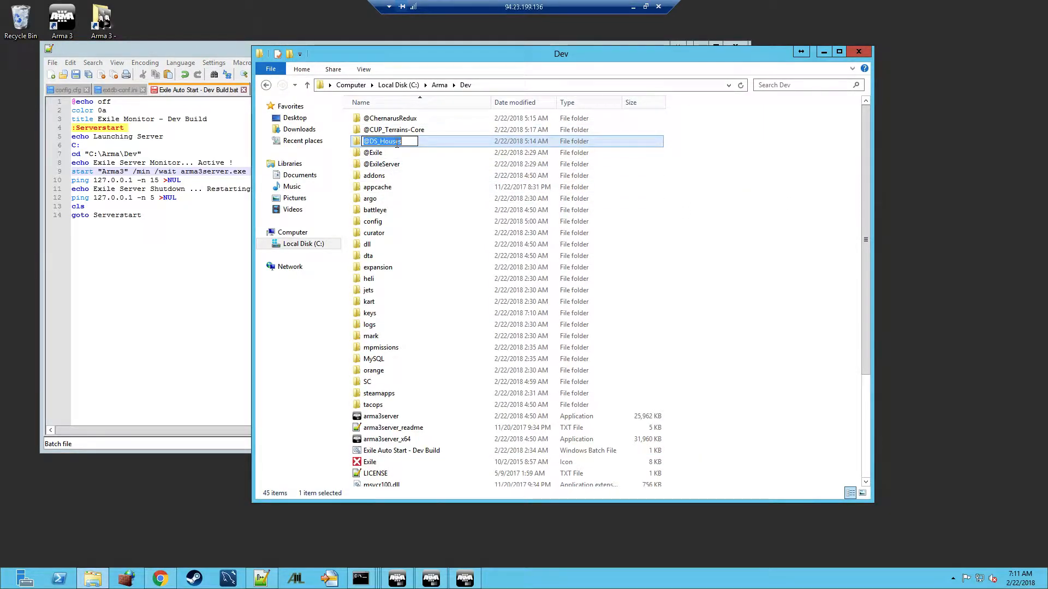
key("alt+Tab")
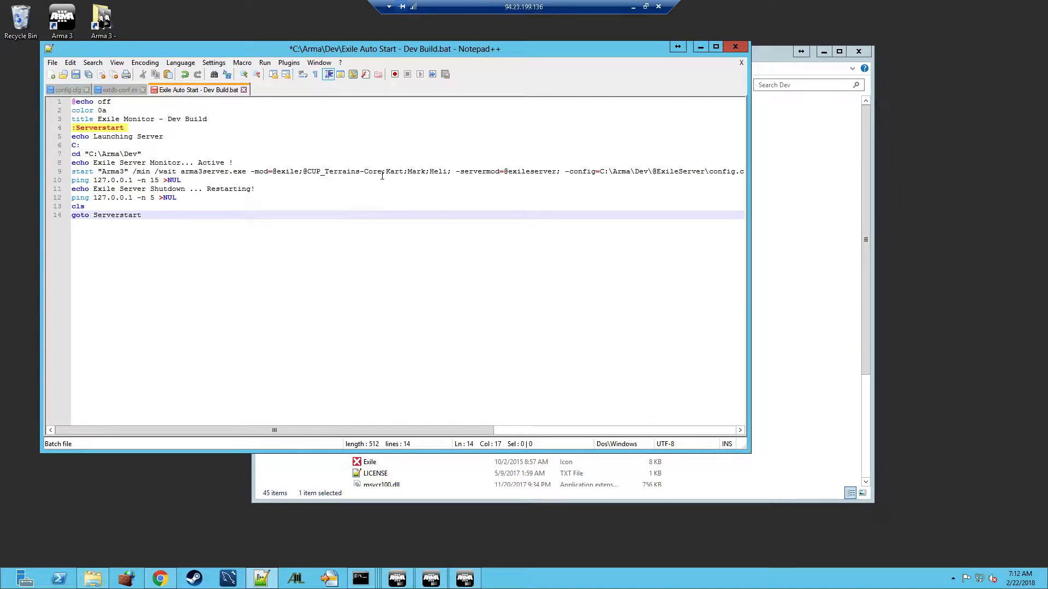
left_click(384, 171)
key("ctrl+v")
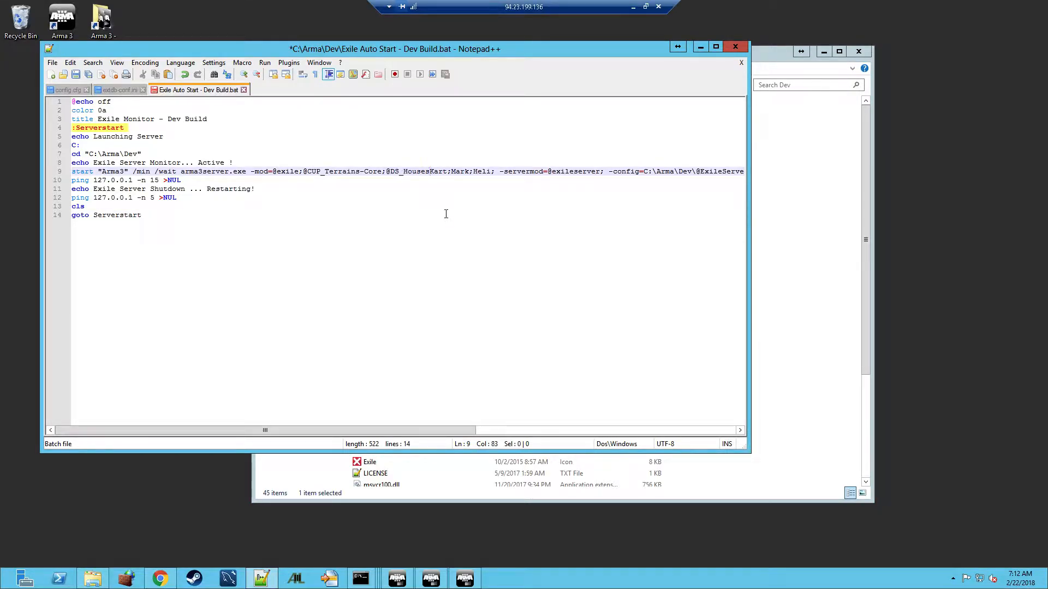
type(";")
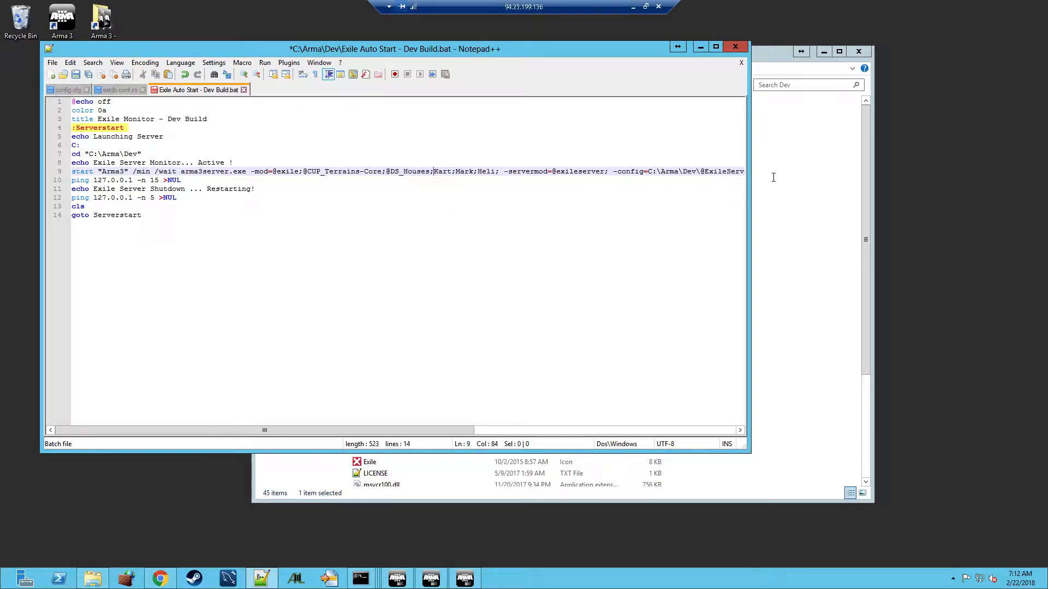
key("alt+Tab")
left_click(395, 120)
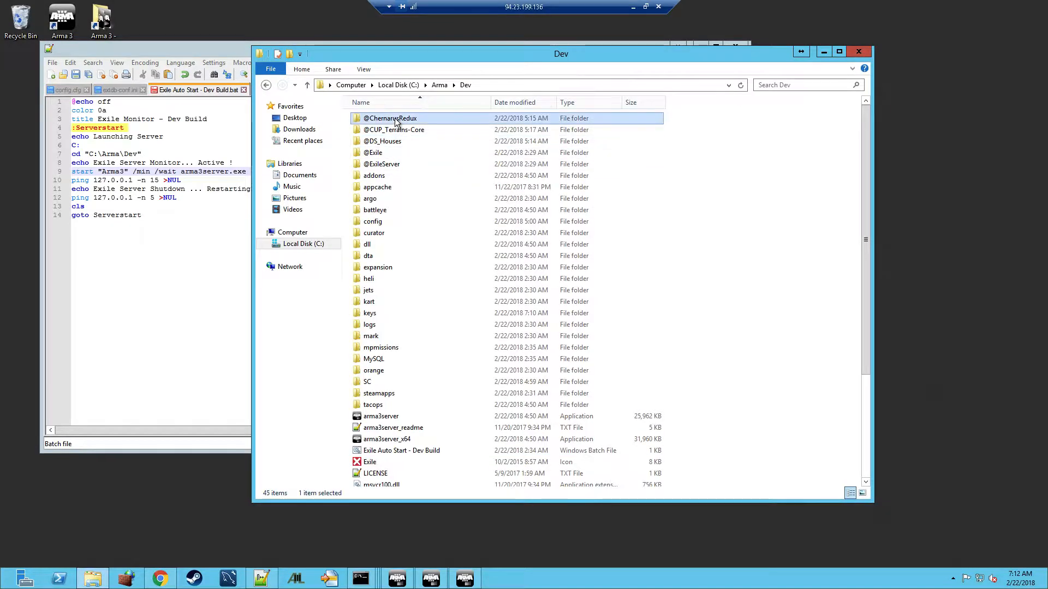
left_click(395, 119)
key("ctrl+c")
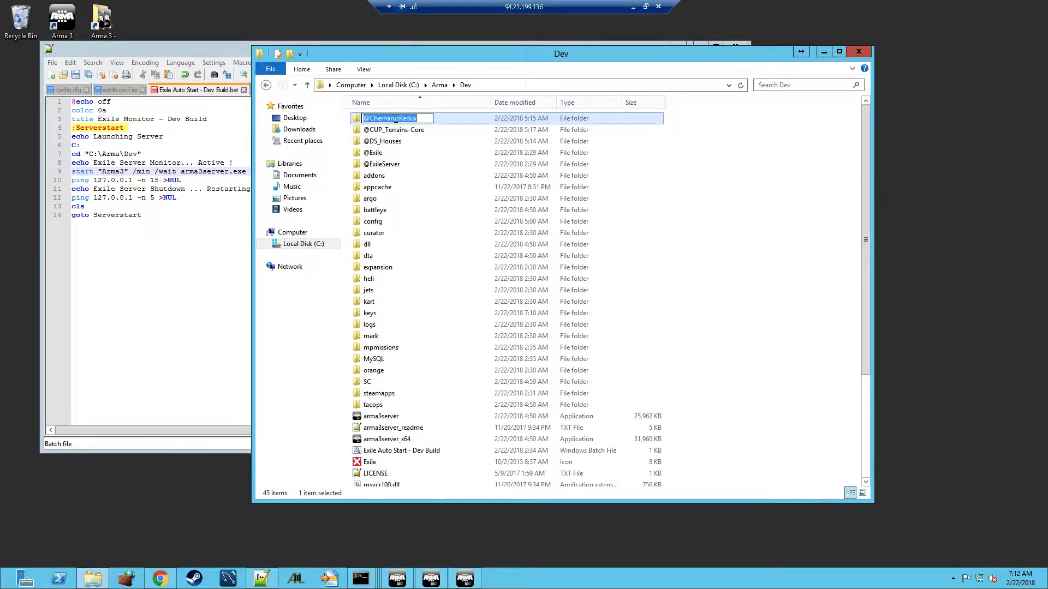
left_click(241, 235)
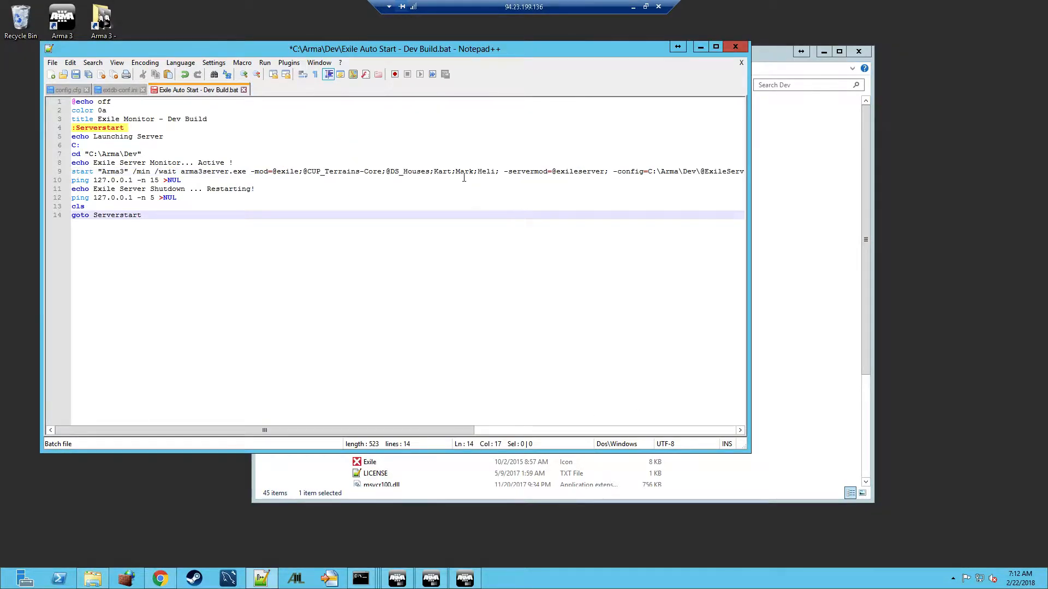
left_click(431, 172)
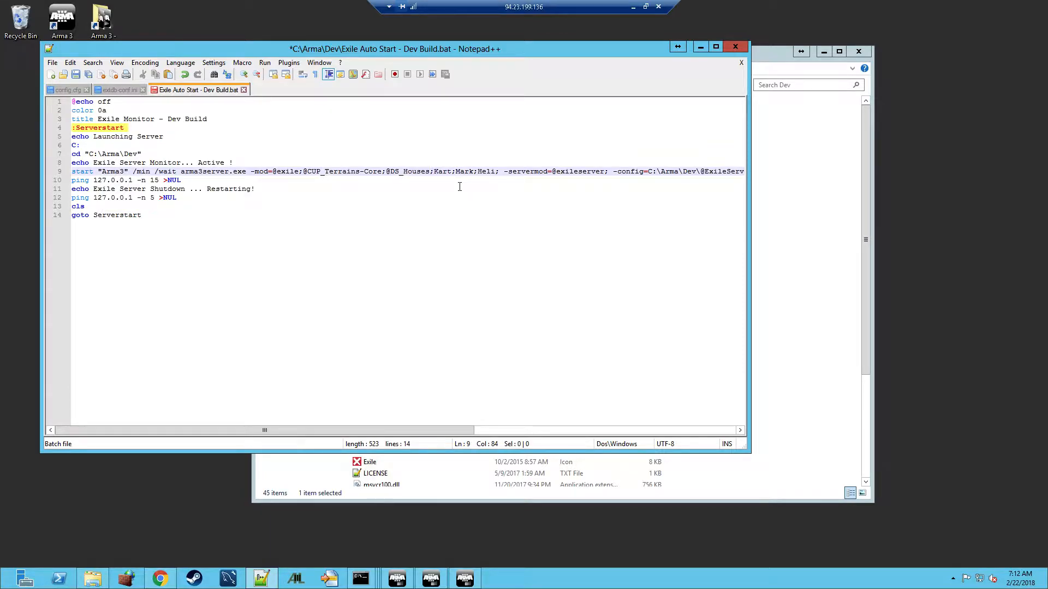
type(";")
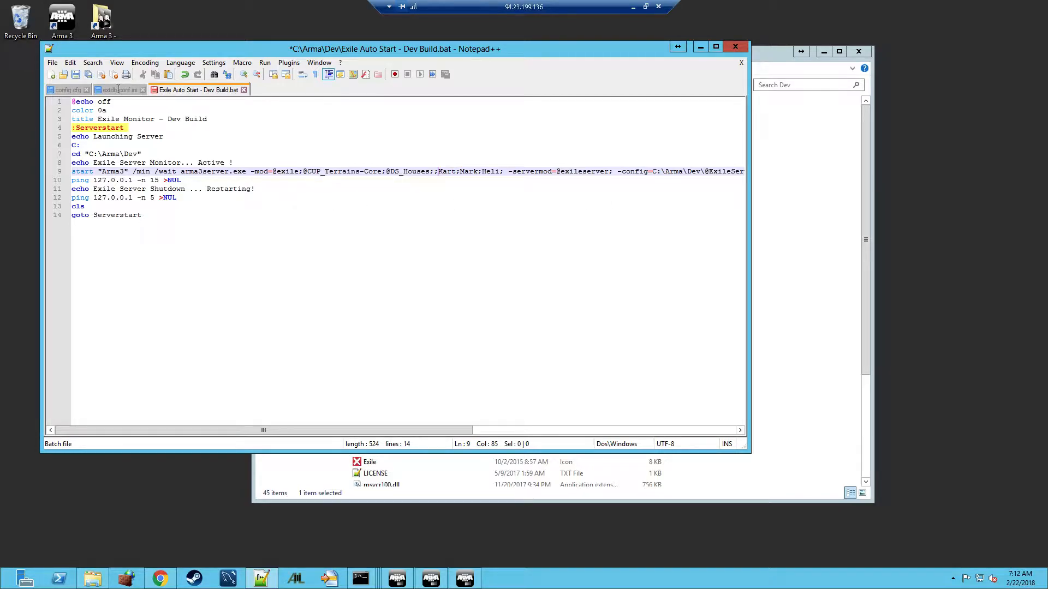
left_click(76, 74)
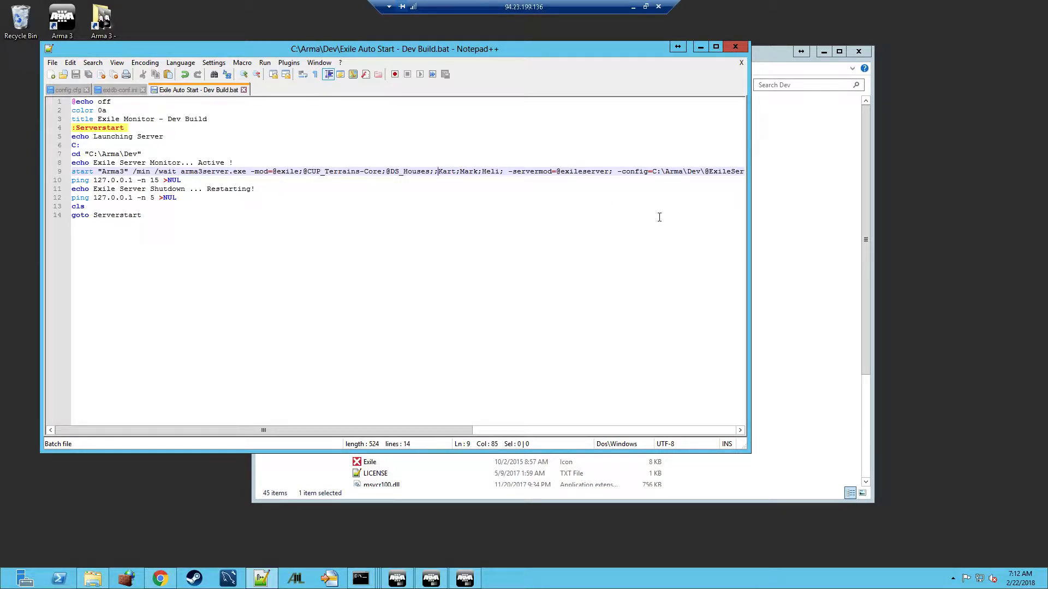
left_click(735, 46)
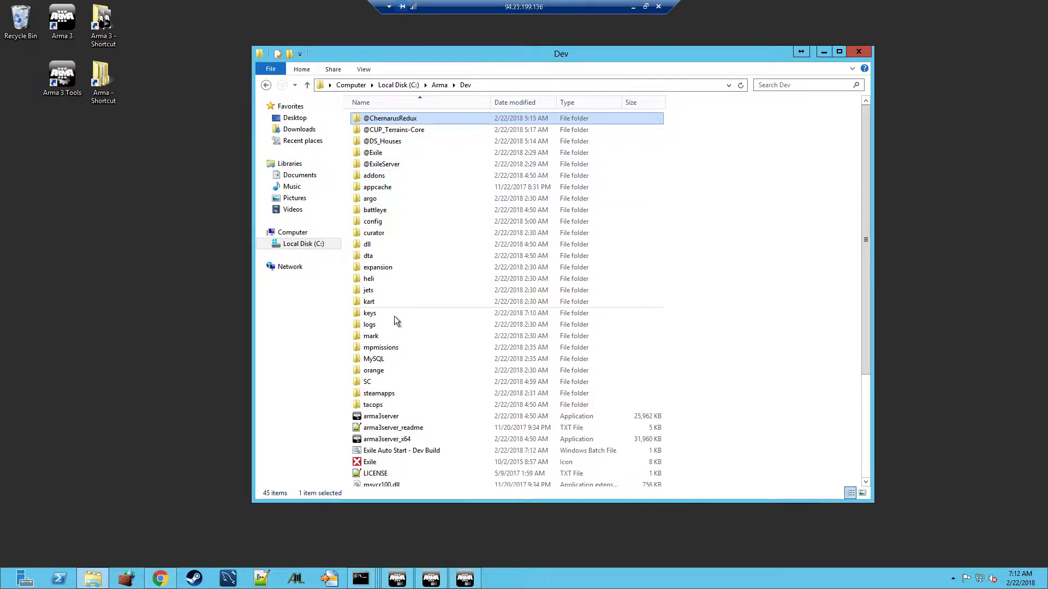
In mpmissions, replace Tanoa with ChernarusRedux in the Exile.Tanoa mission name, then go back to Dev
double_click(376, 348)
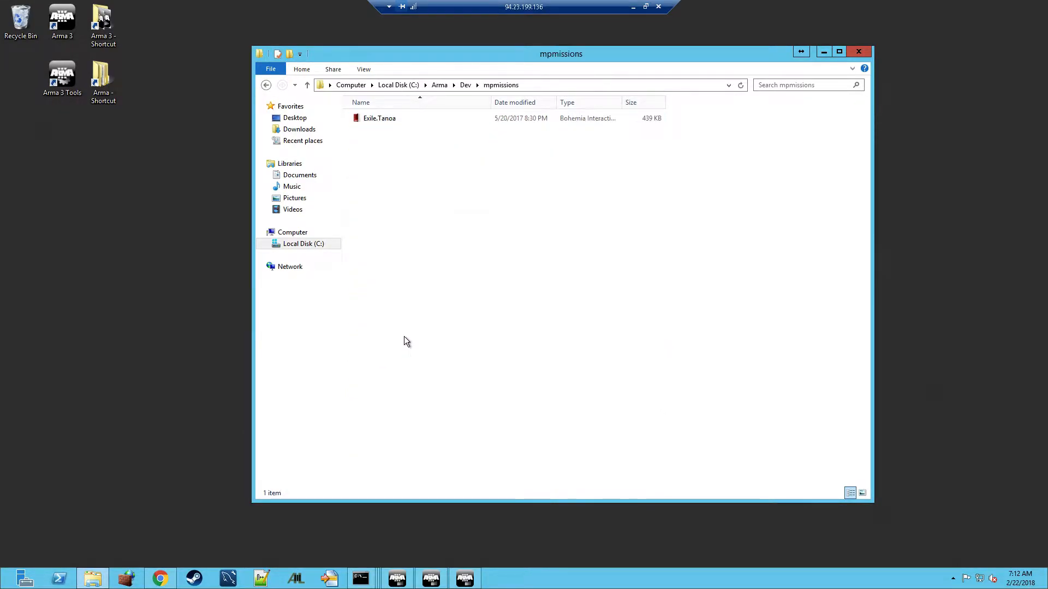
left_click(388, 121)
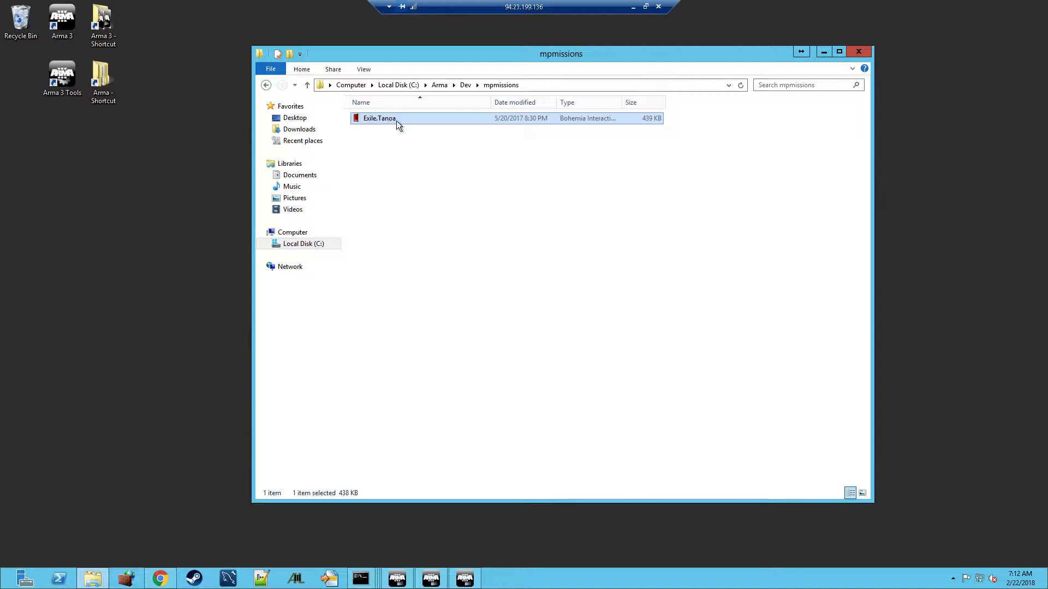
left_click(398, 118)
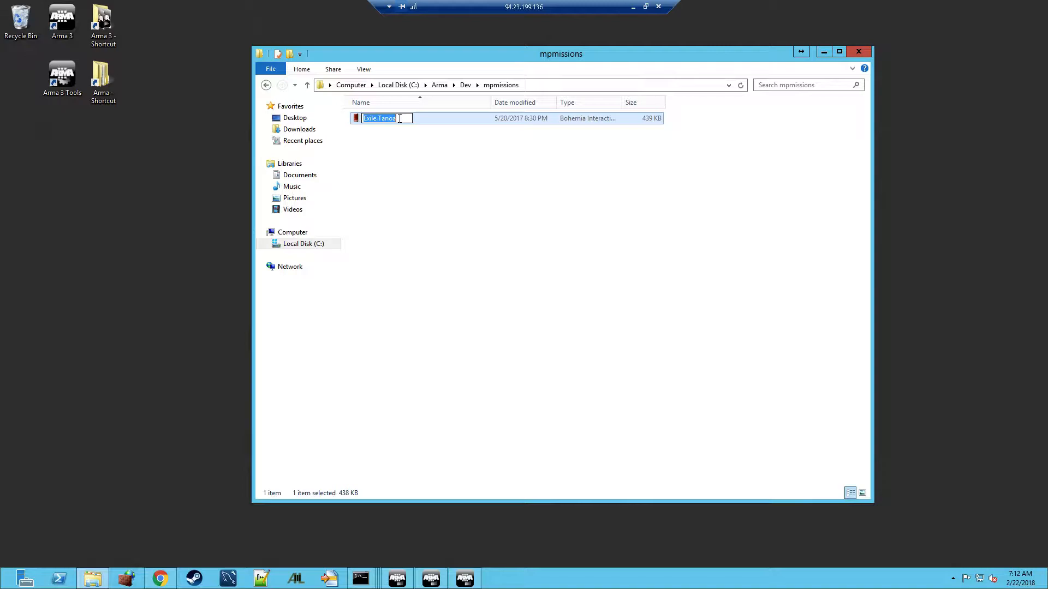
left_click(458, 158)
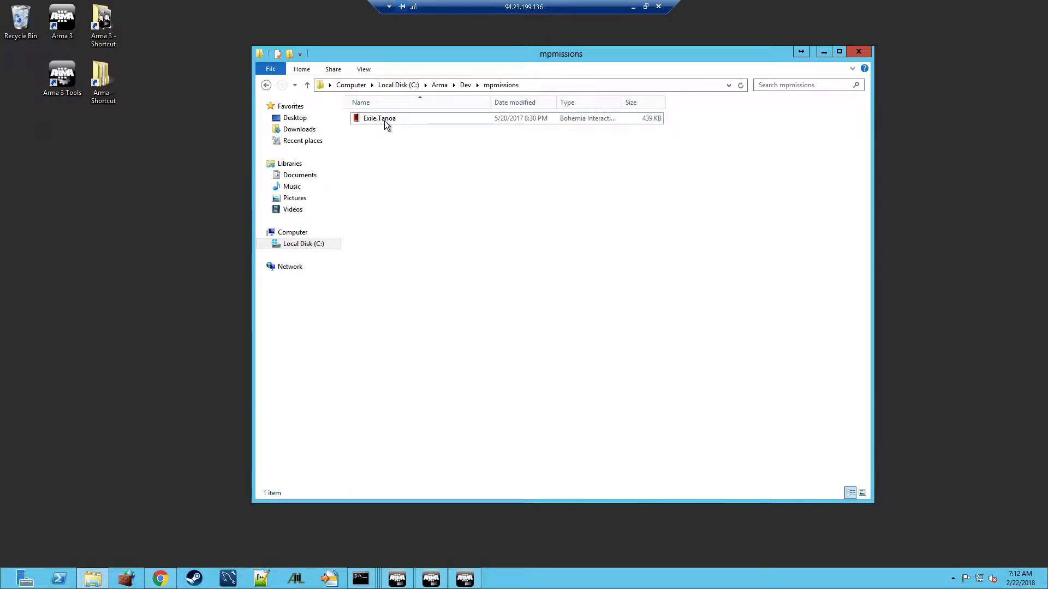
left_click(399, 121)
left_click(400, 119)
left_click(401, 118)
key("BackSpace")
key("BackSpace")
key("BackSpace")
key("BackSpace")
key("BackSpace")
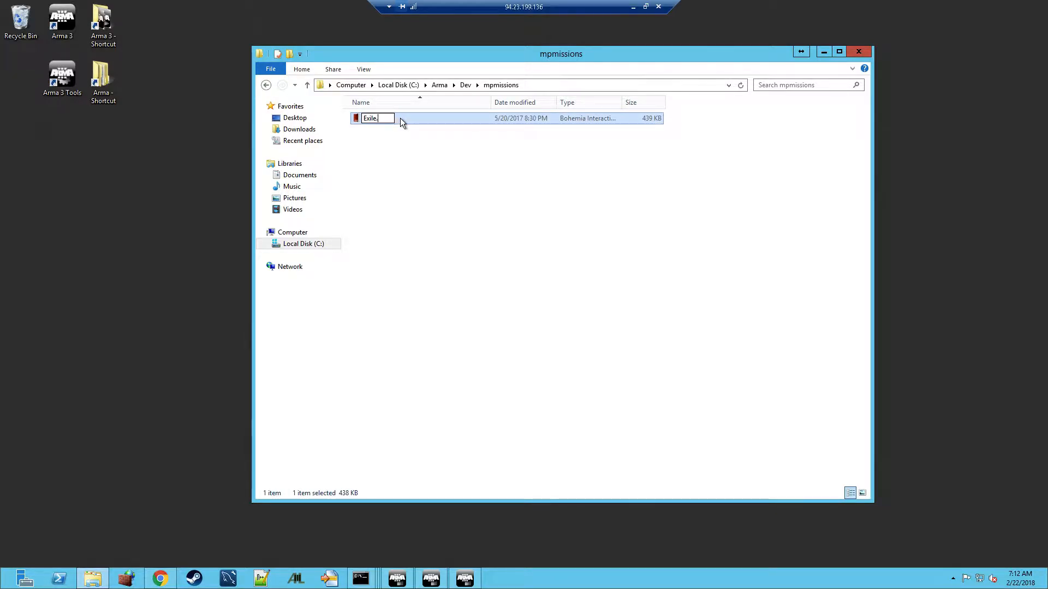
type("ChernarusRedux")
left_click(401, 151)
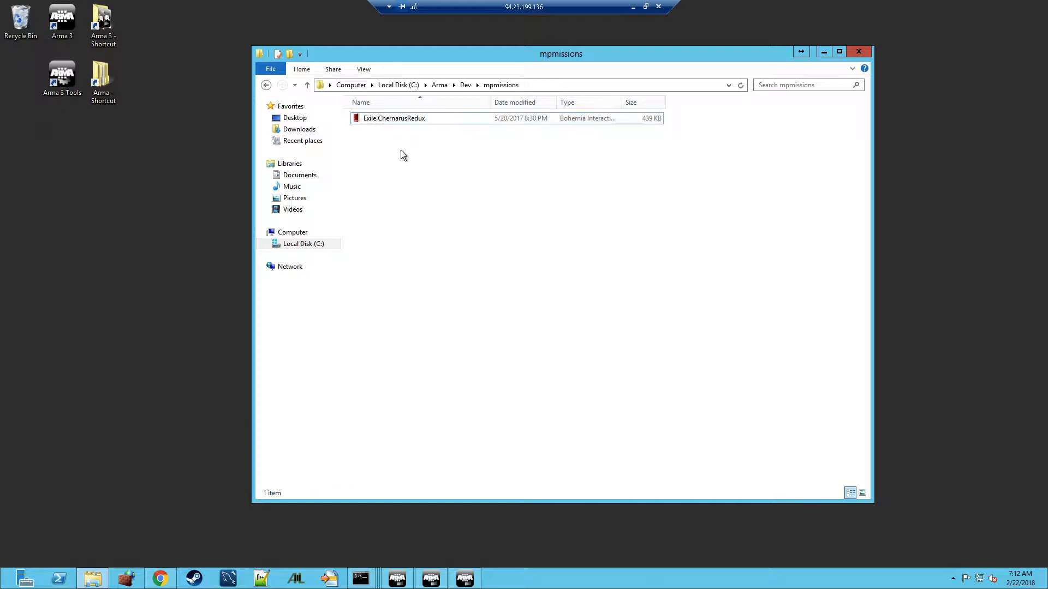
left_click(462, 86)
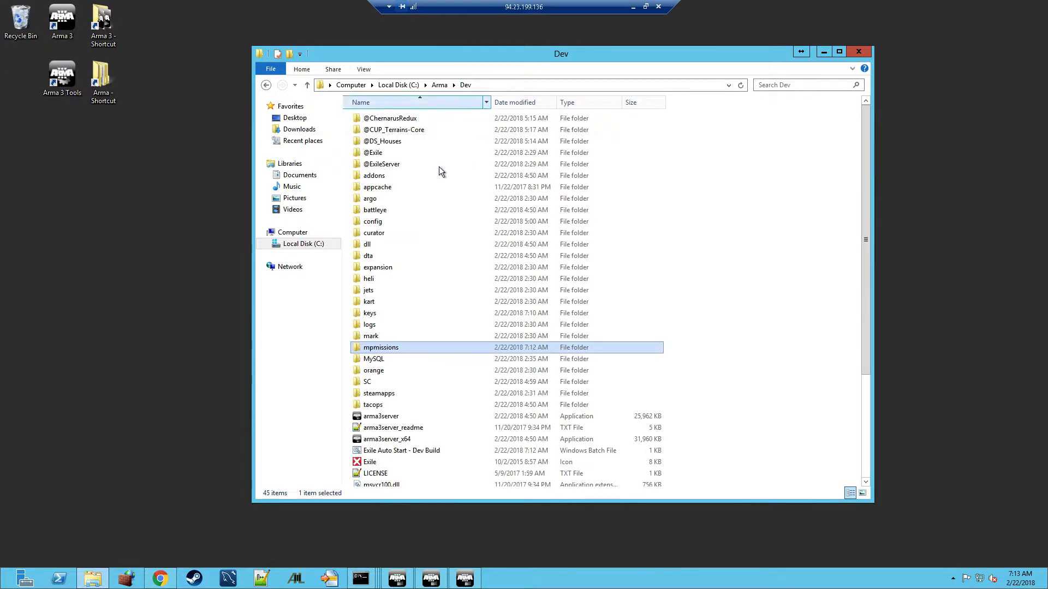
double_click(405, 164)
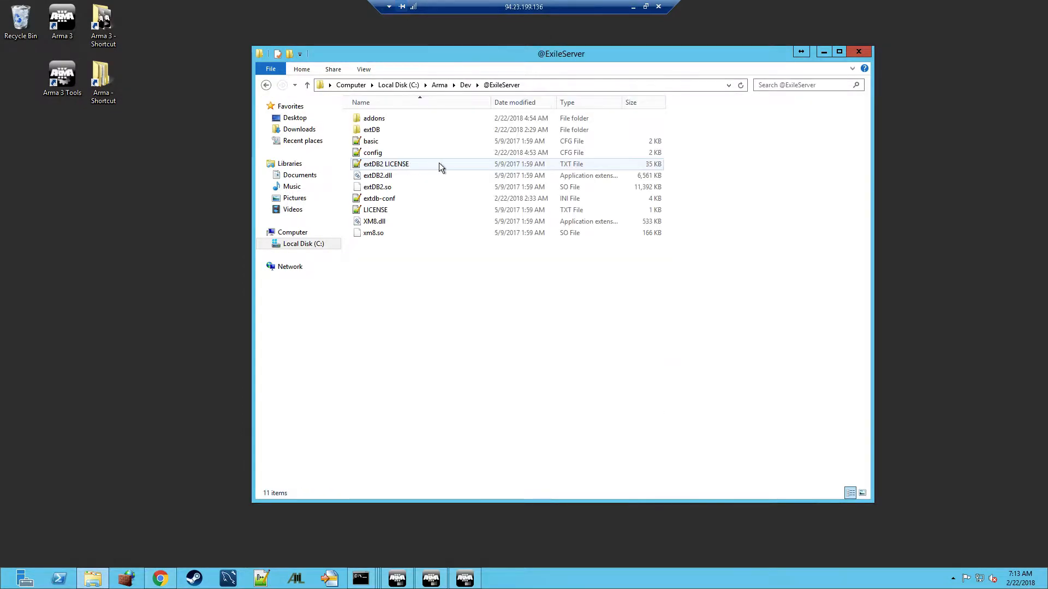
double_click(375, 155)
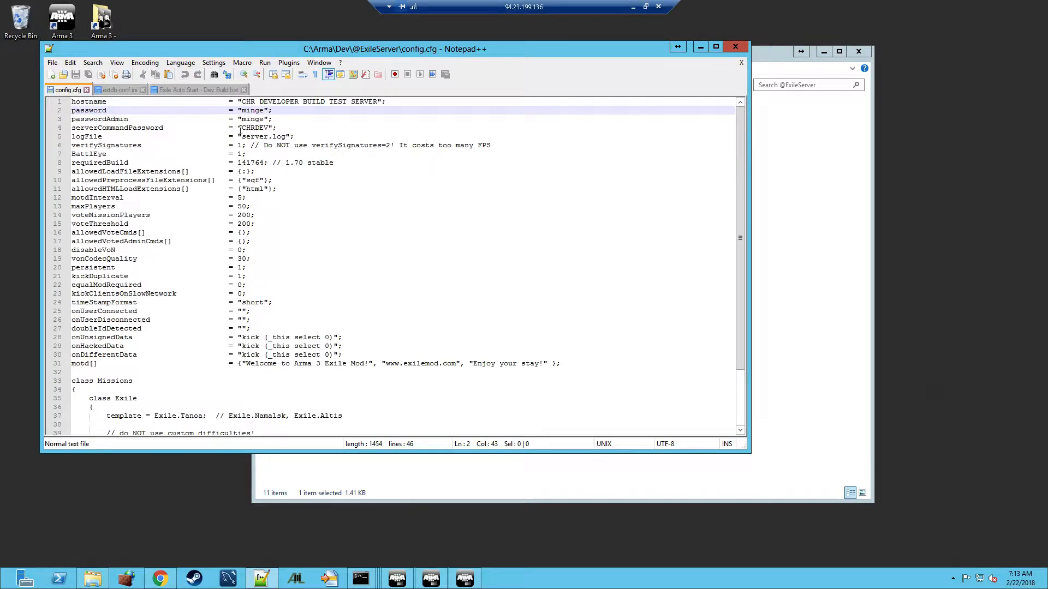
scroll(207, 196, "down", 3)
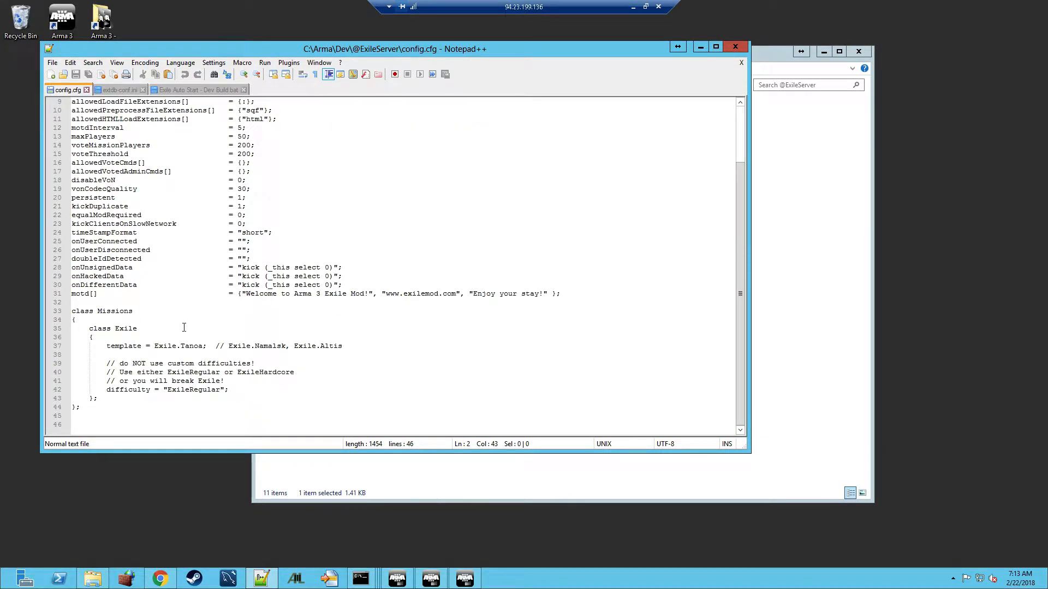
left_click(190, 347)
double_click(191, 347)
type("Chernarus")
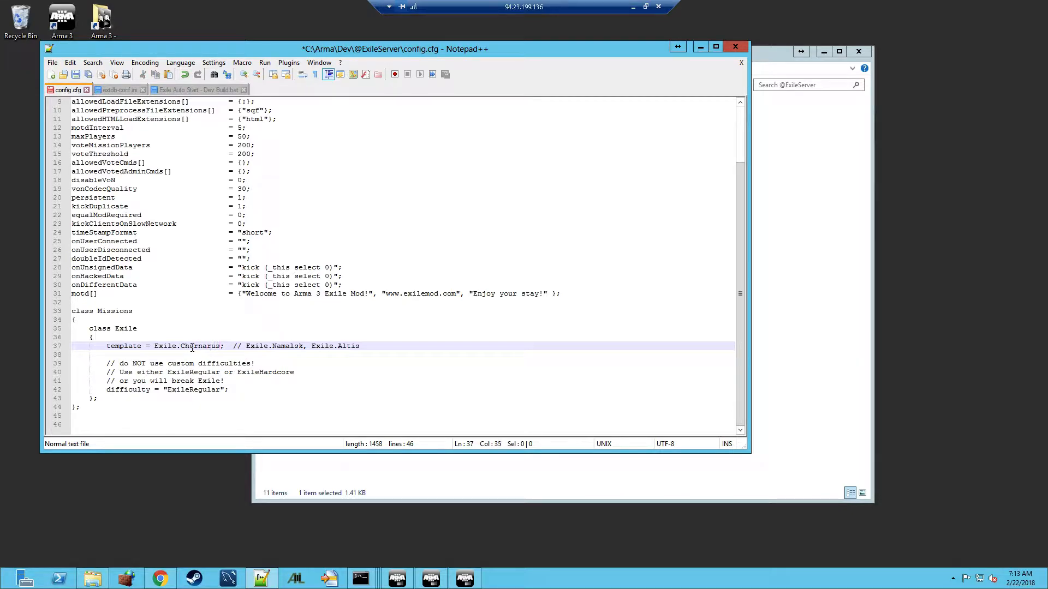
type("Redux")
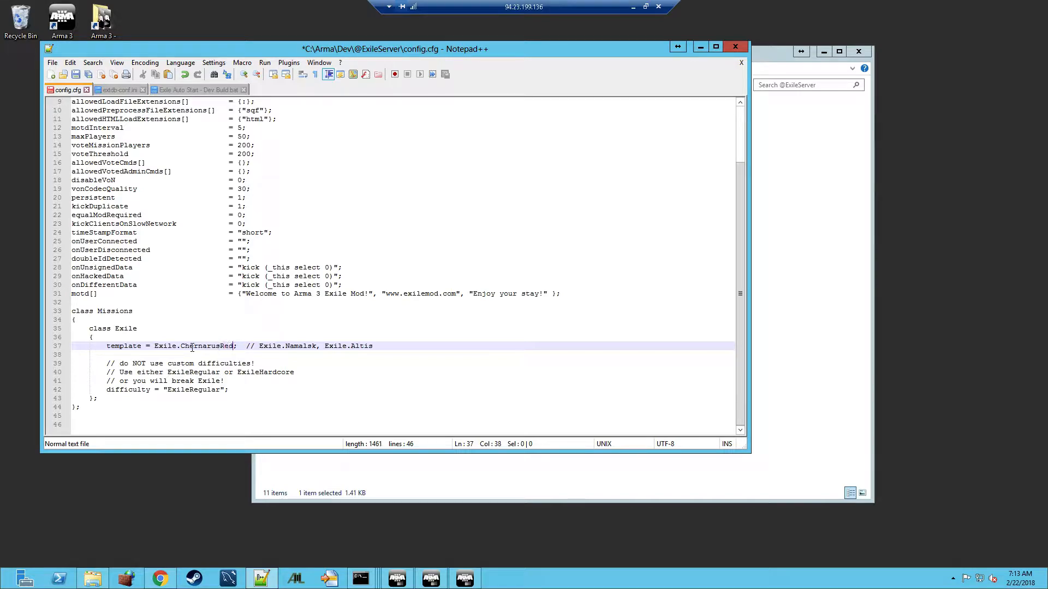
scroll(266, 229, "up", 2)
scroll(266, 229, "down", 2)
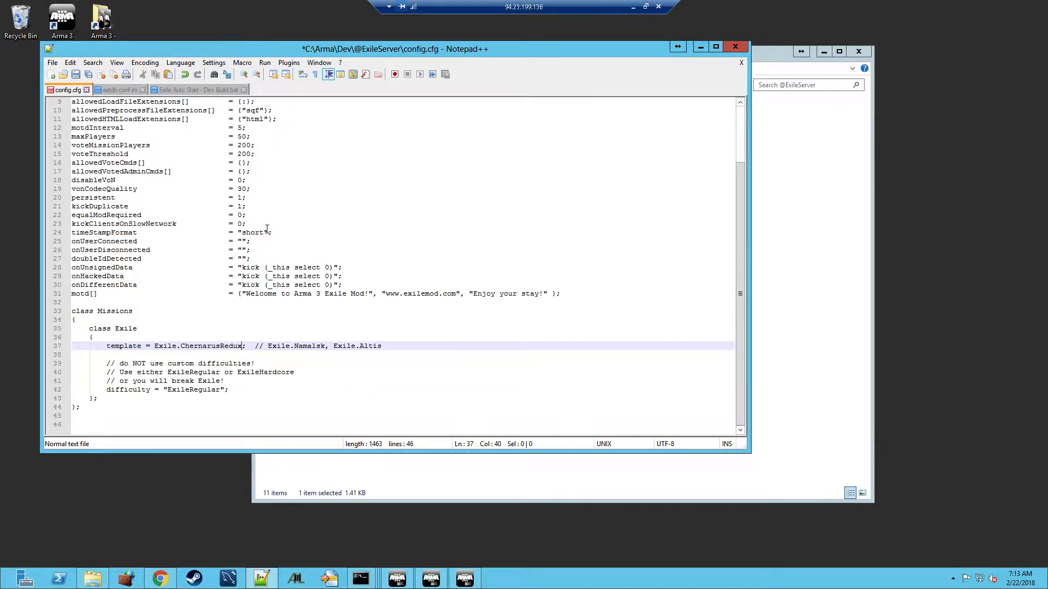
left_click(75, 75)
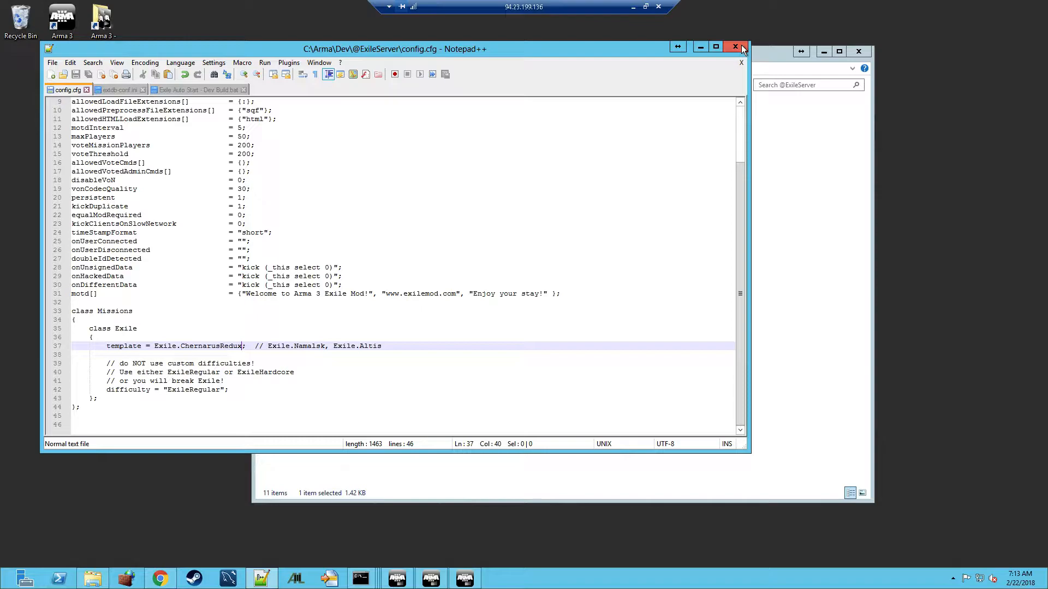
left_click(200, 90)
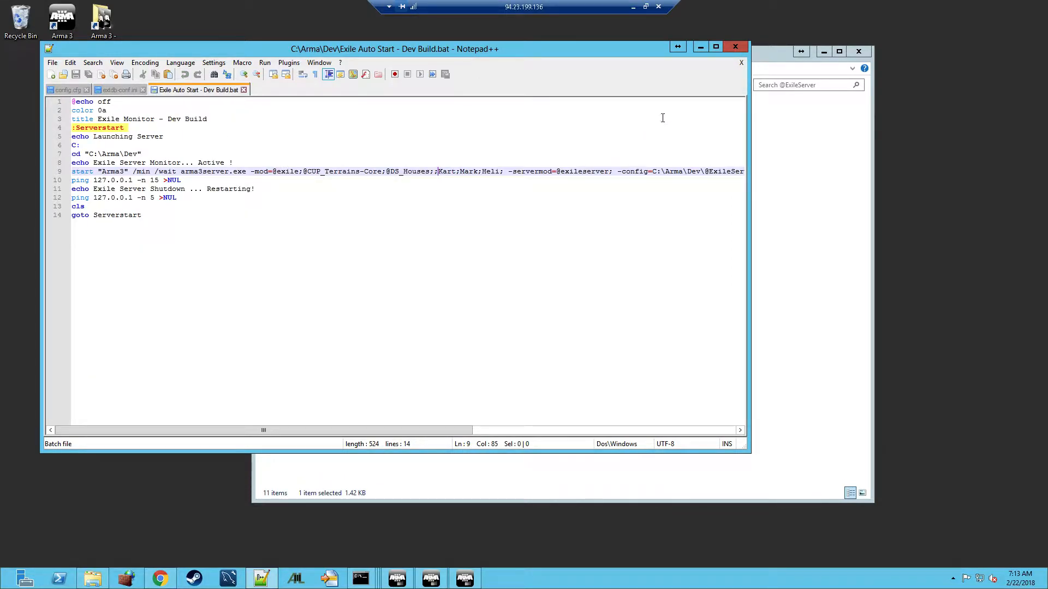
left_click(434, 173)
key("ctrl+v")
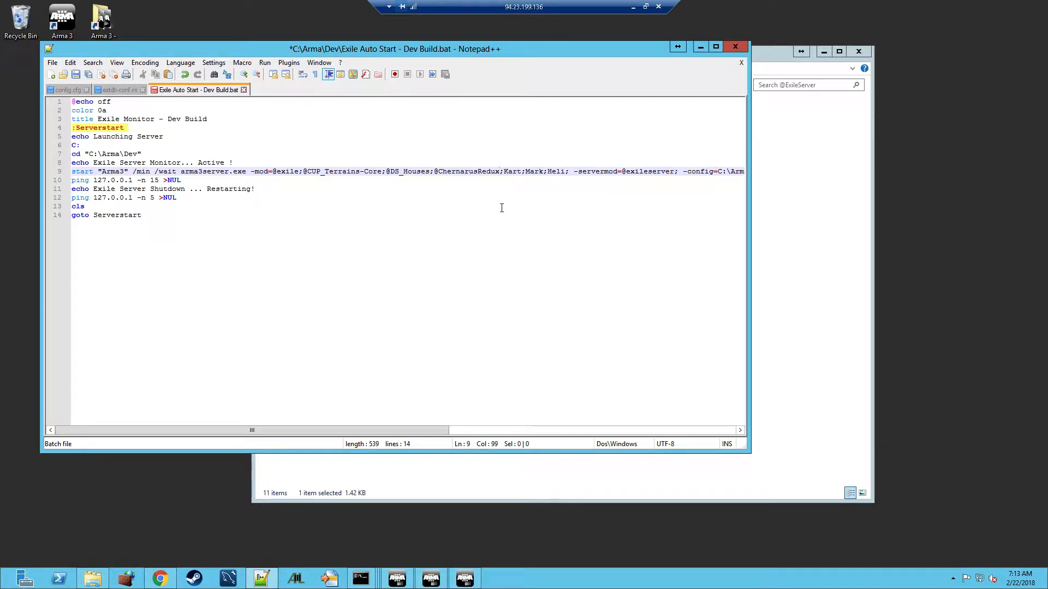
left_click(74, 76)
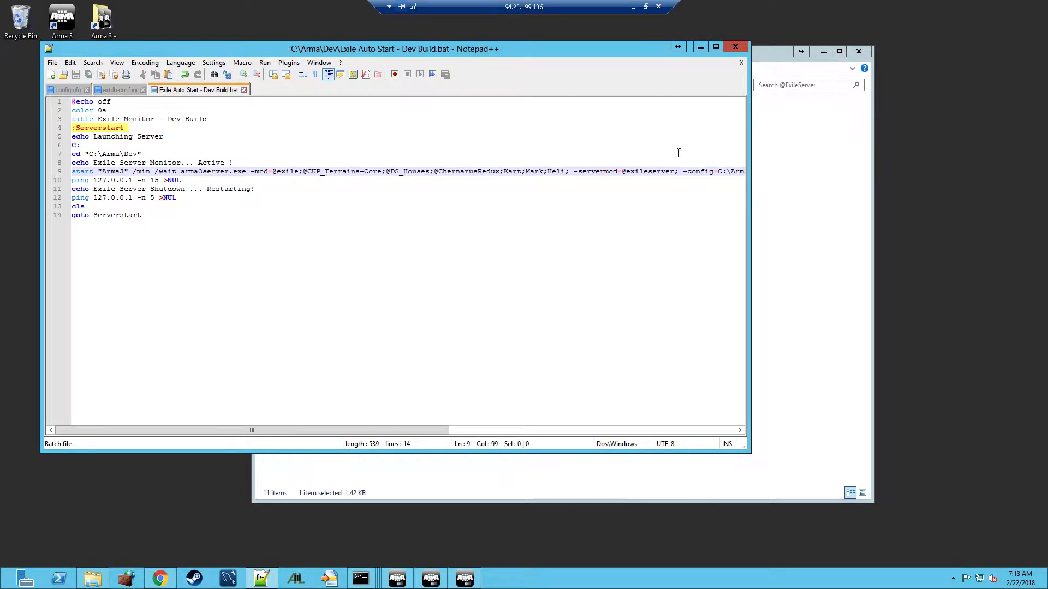
left_click(735, 48)
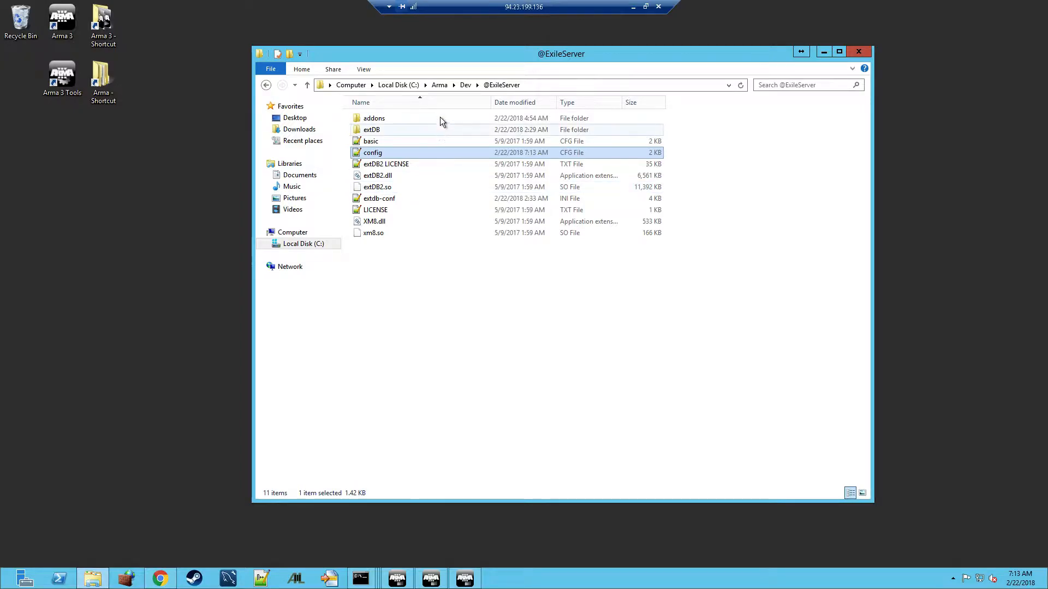
Run the 'Exile Auto Start - Dev Build' script from the Dev folder
left_click(464, 87)
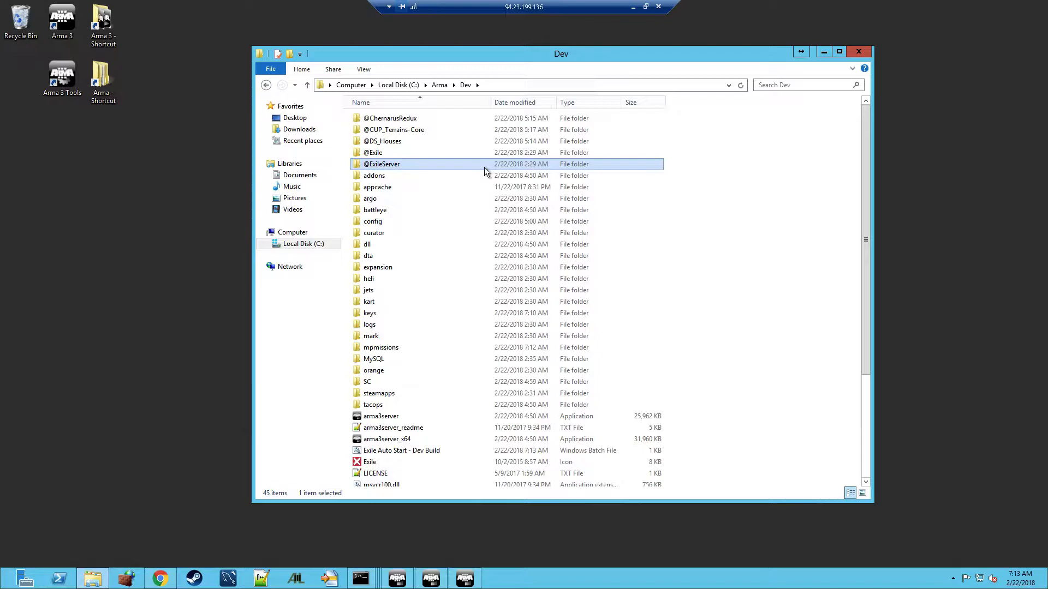
mouse_move(409, 349)
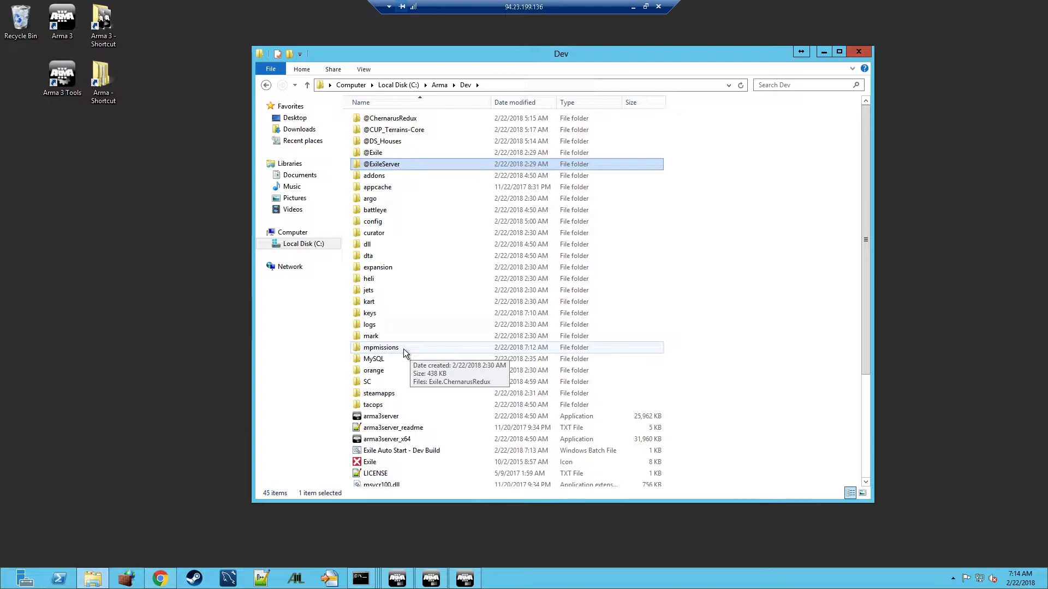
double_click(384, 452)
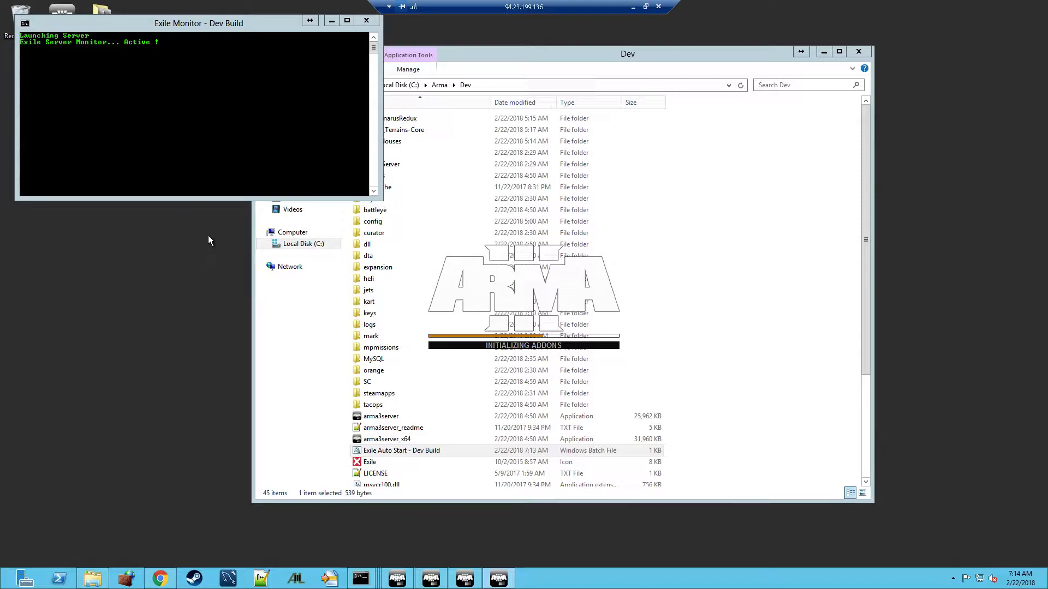
Minimize the Exile Monitor, then restore and widen the Arma 3 server console
left_click(331, 22)
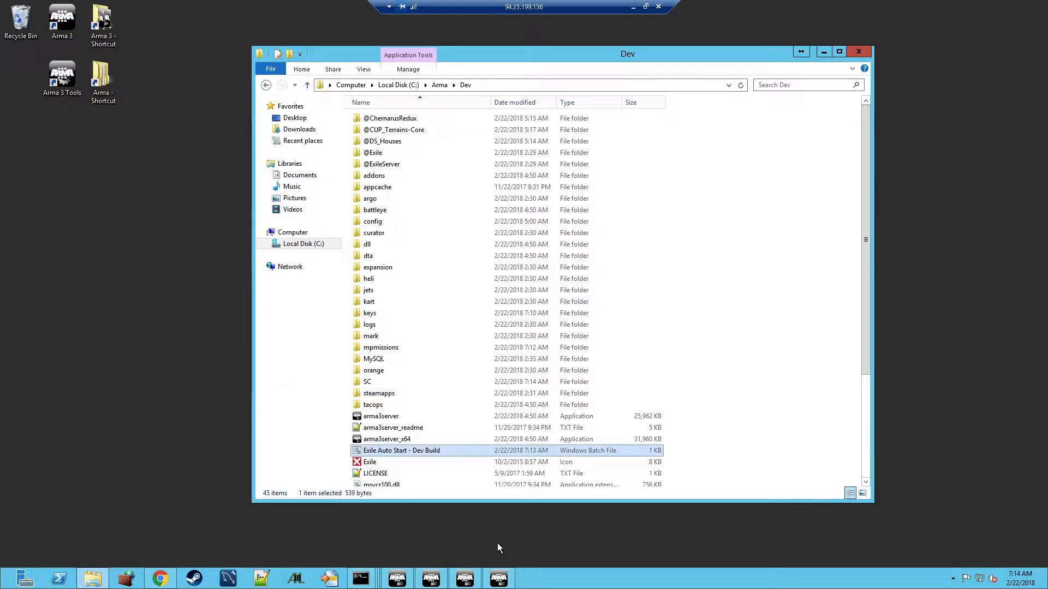
left_click(499, 580)
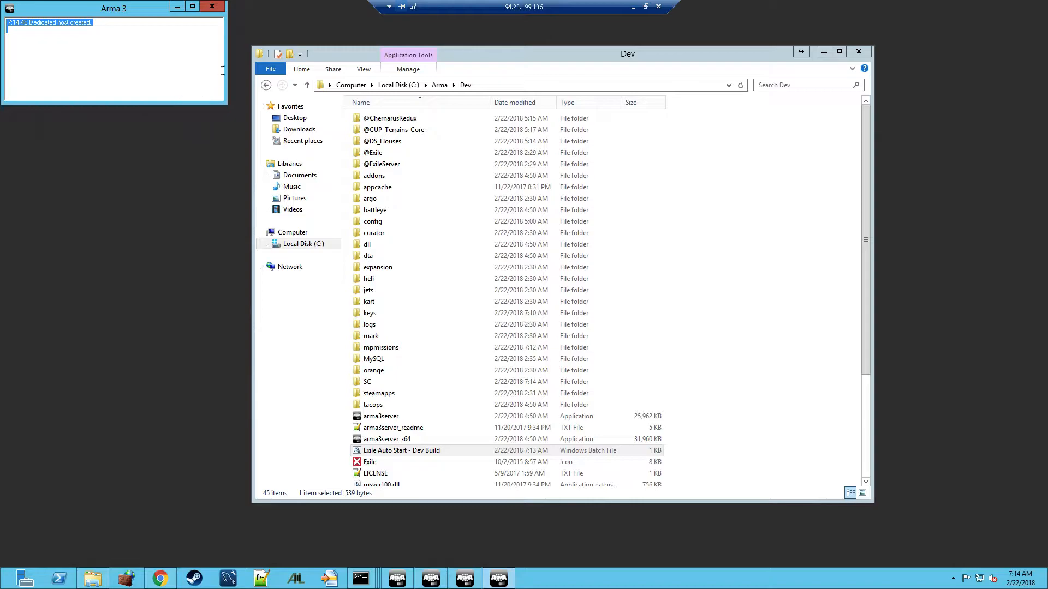
left_click_drag(226, 67, 287, 67)
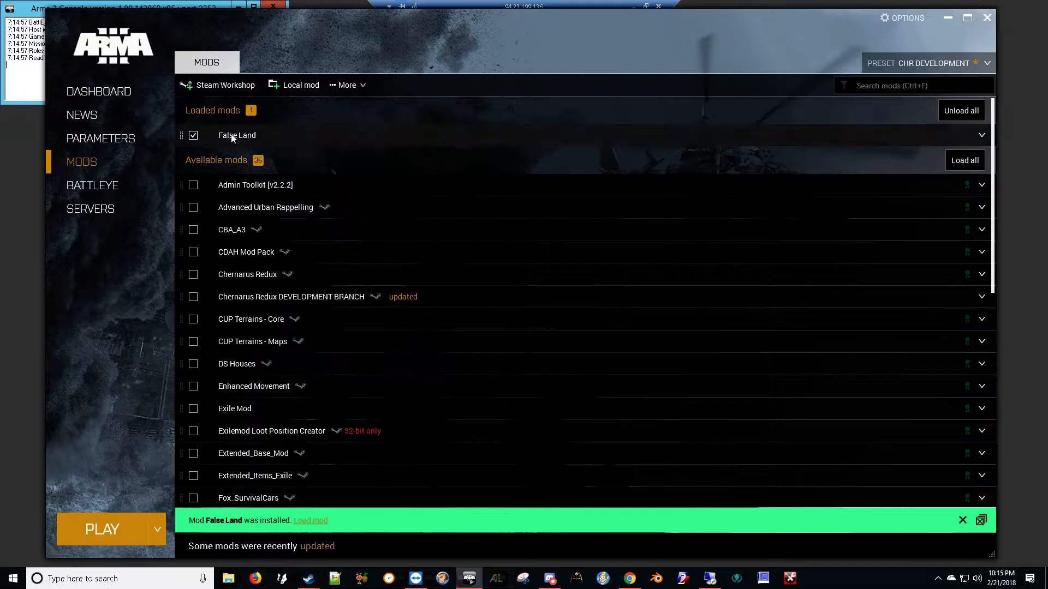
Unload the False Land mod and bring up the Favorites server list
left_click(948, 116)
left_click(128, 216)
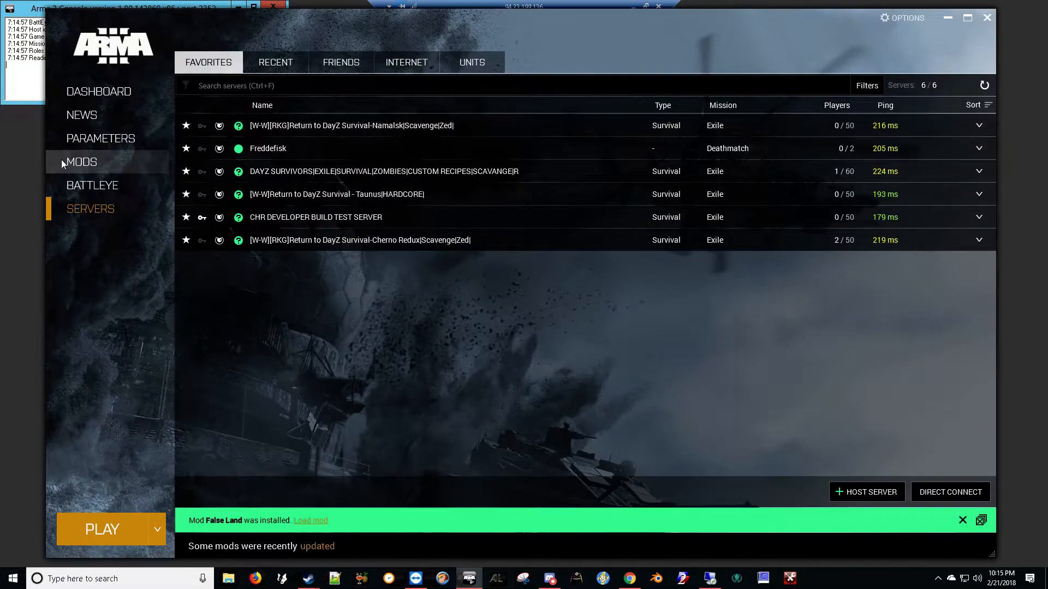
left_click(32, 9)
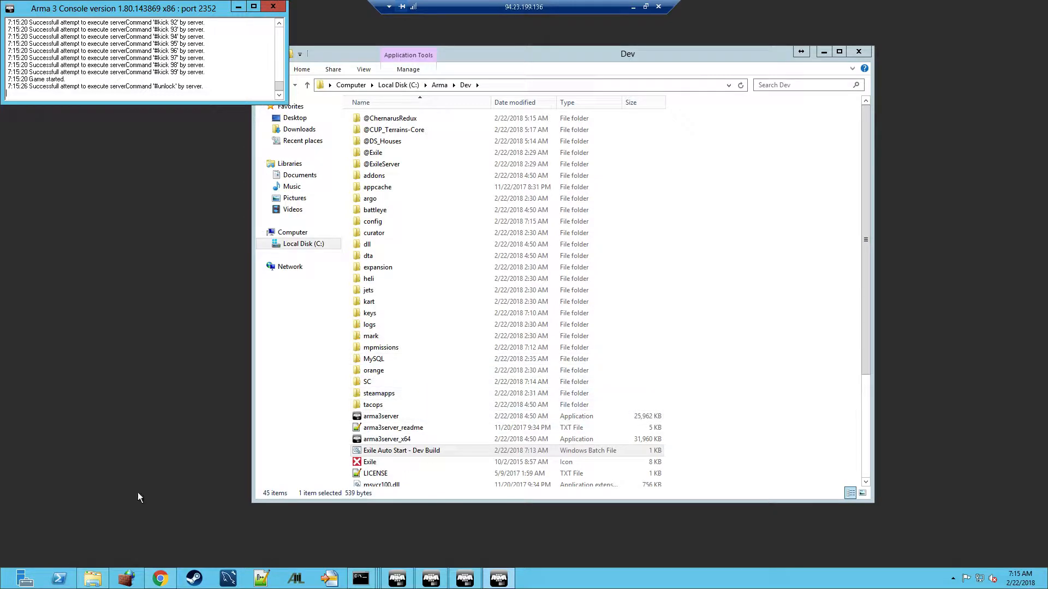
key("alt+Tab")
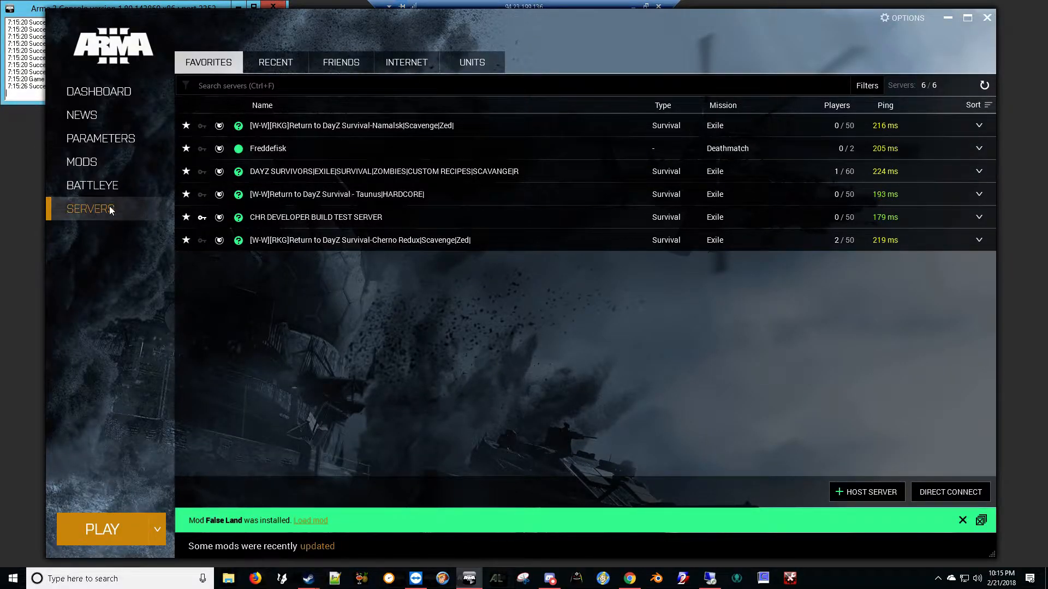
left_click(416, 68)
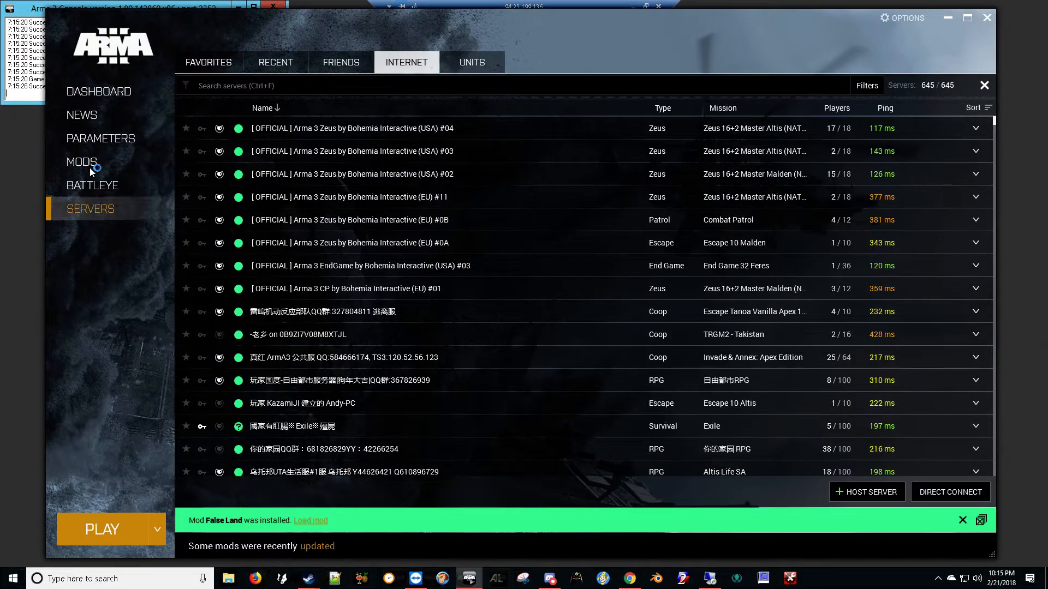
left_click(213, 63)
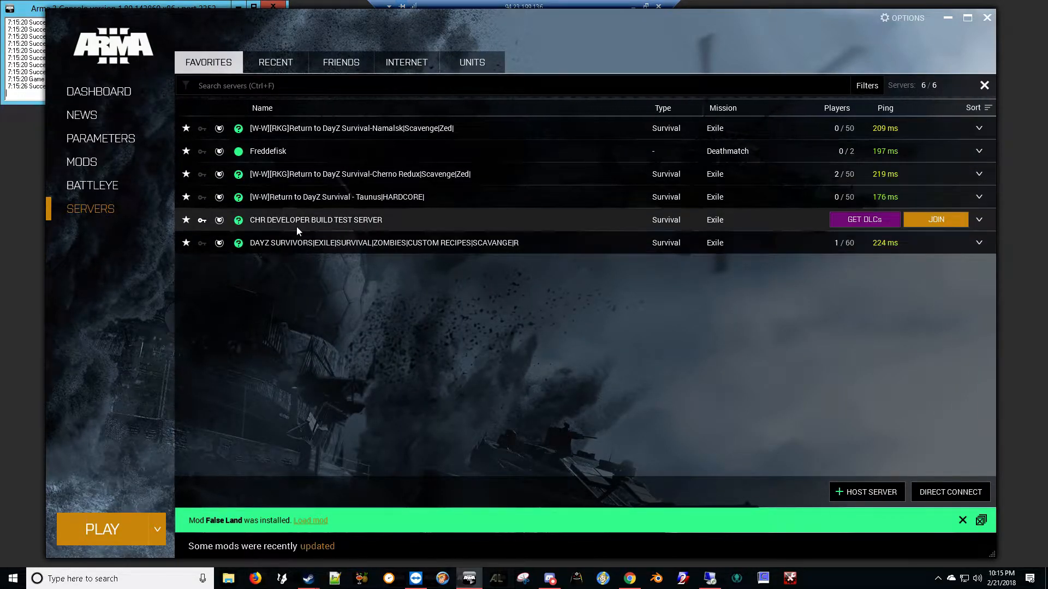
Join CHR DEVELOPER BUILD TEST SERVER with its required mods, entering the server password
left_click(471, 221)
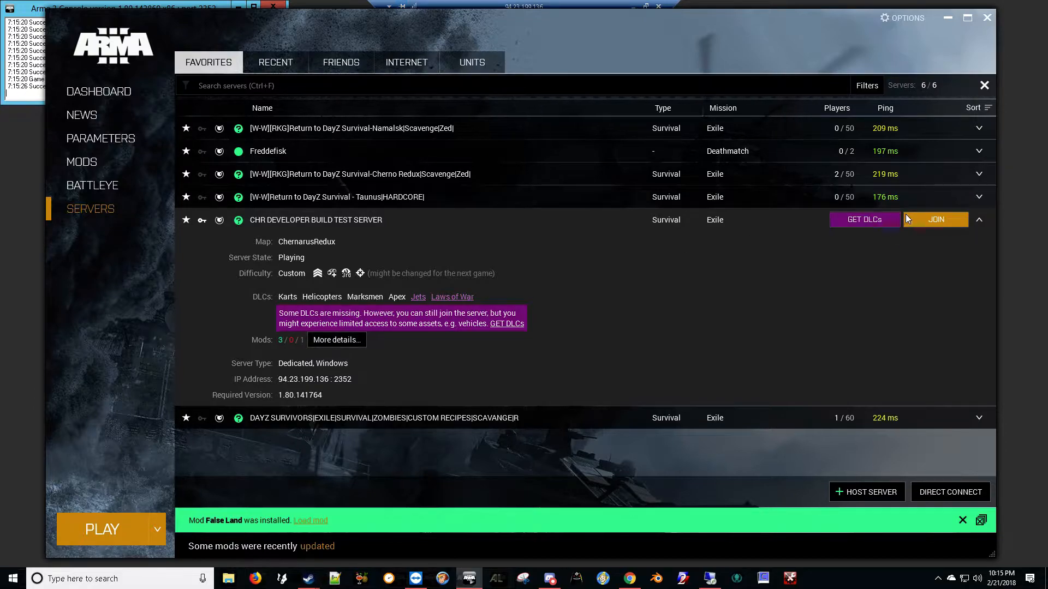
left_click(933, 218)
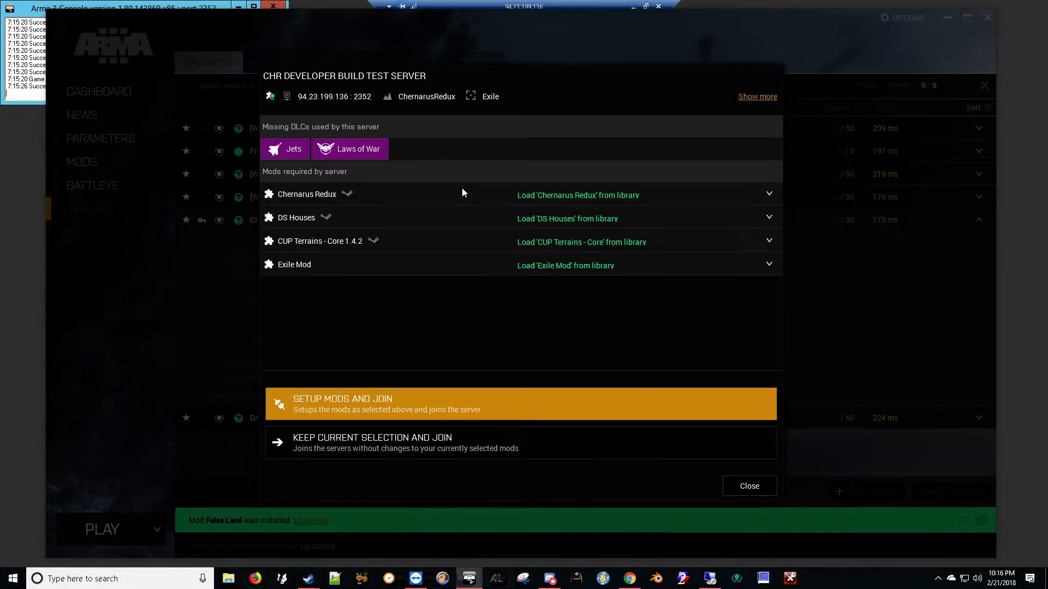
left_click(593, 410)
type("*****")
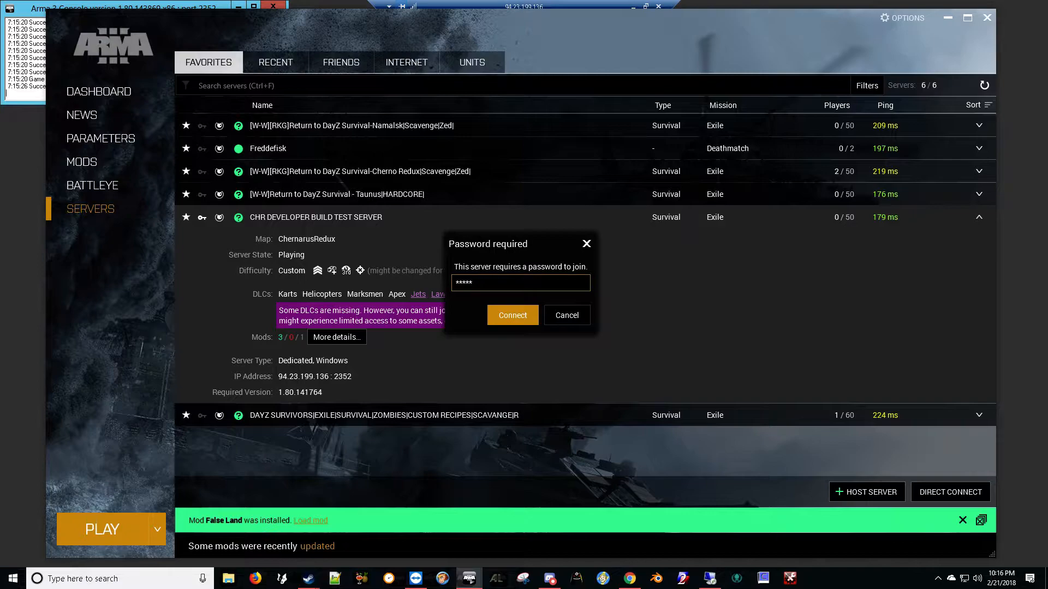
left_click(505, 313)
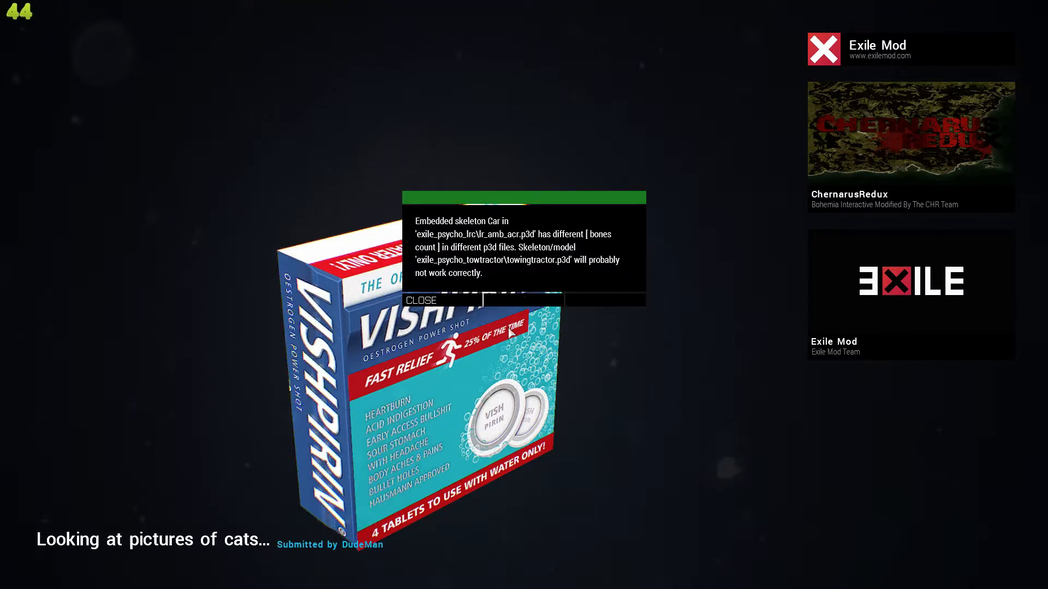
Close the Embedded skeleton warning and finish loading into the Exile session
left_click(446, 303)
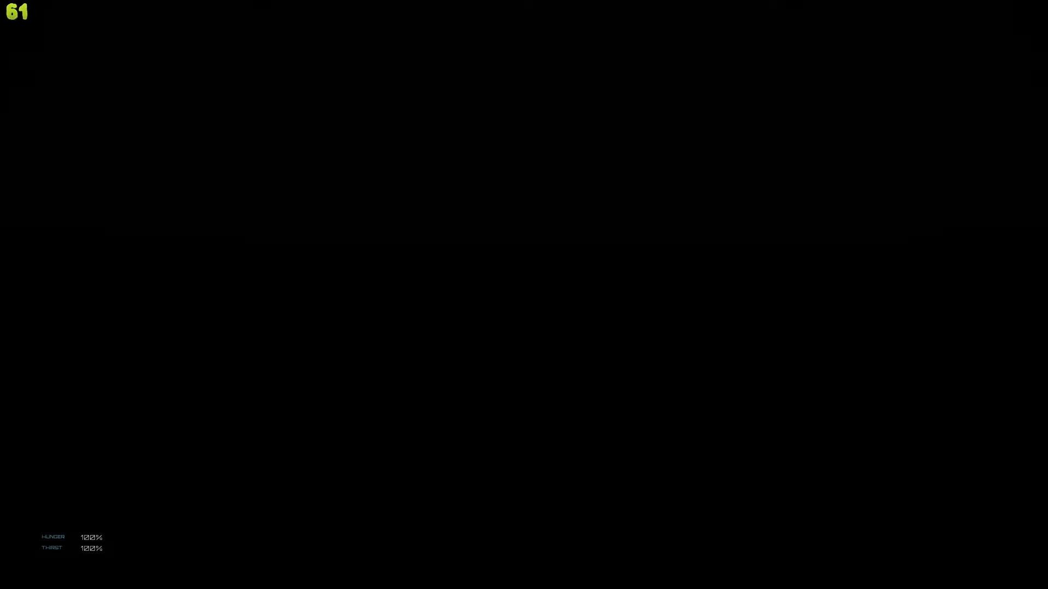
Commit suicide from the pause menu, confirm it, and respawn to reach the spawn map
key("Escape")
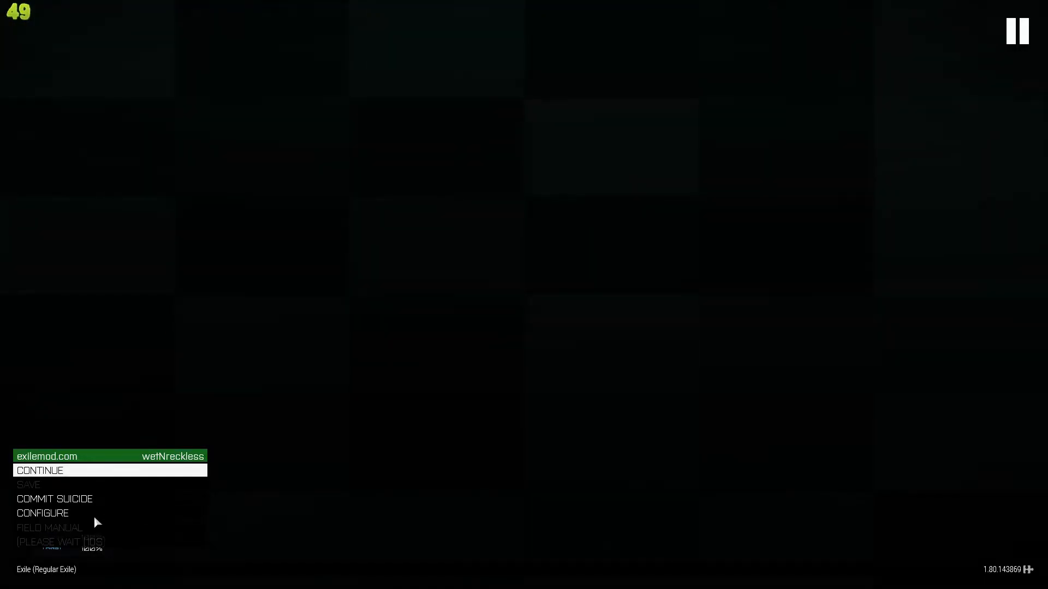
left_click(77, 500)
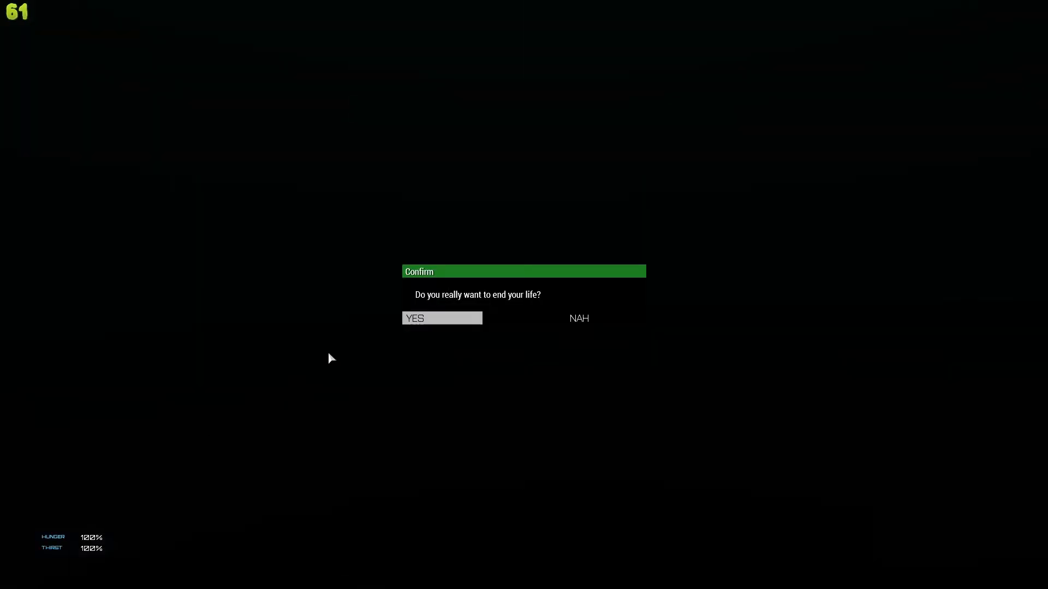
left_click(423, 319)
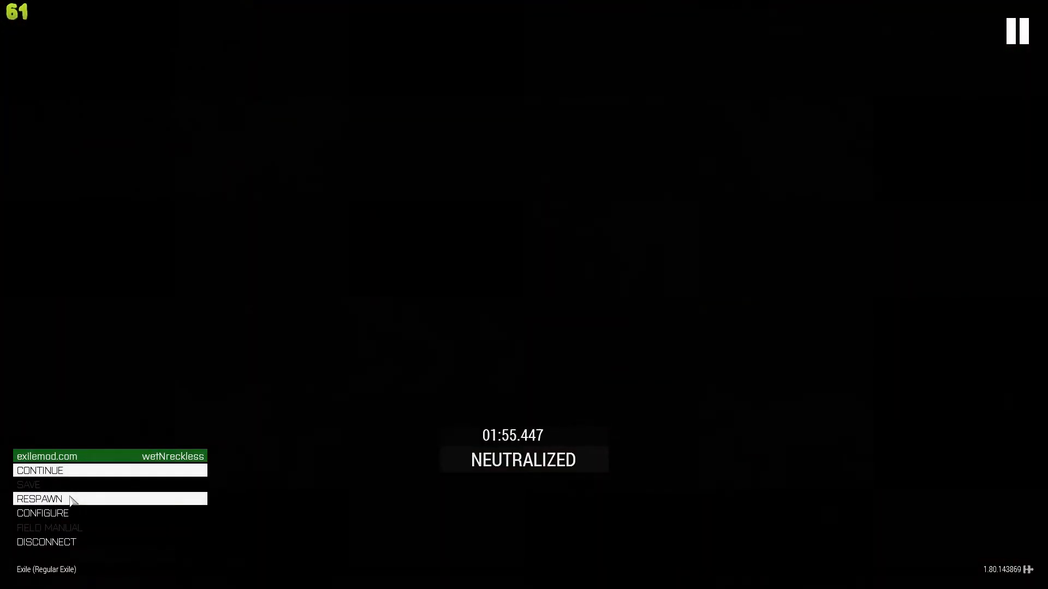
left_click(73, 500)
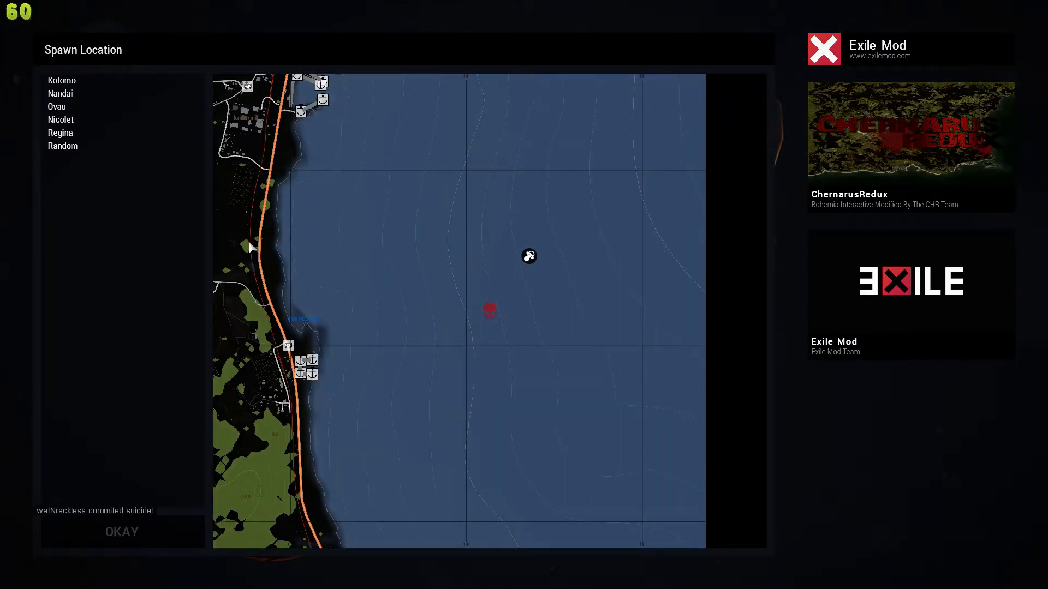
Pan the spawn map west and spawn at Kotomo
scroll(457, 264, "down", 10)
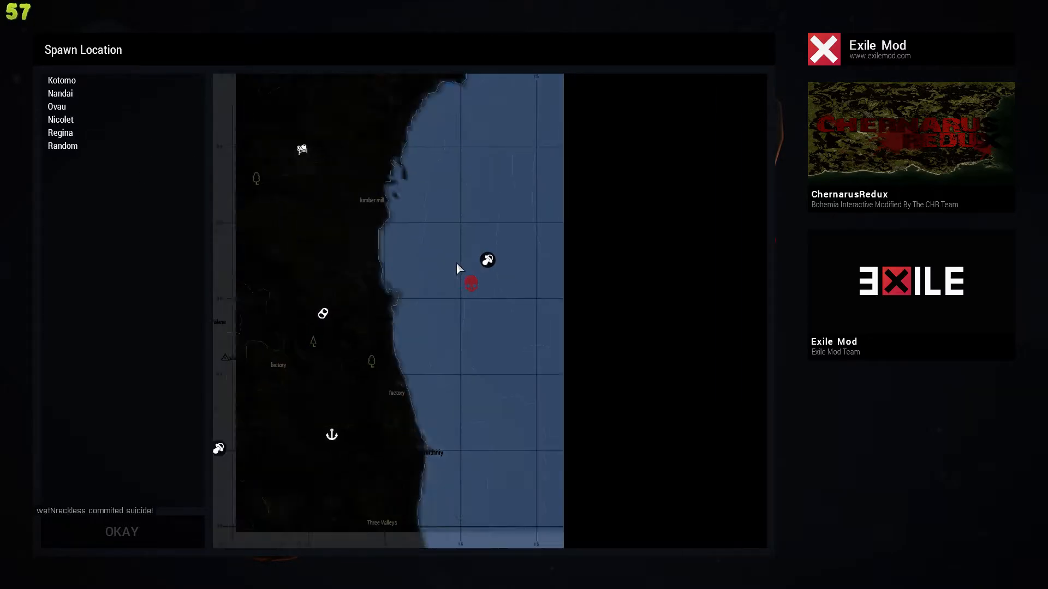
left_click_drag(346, 308, 523, 307)
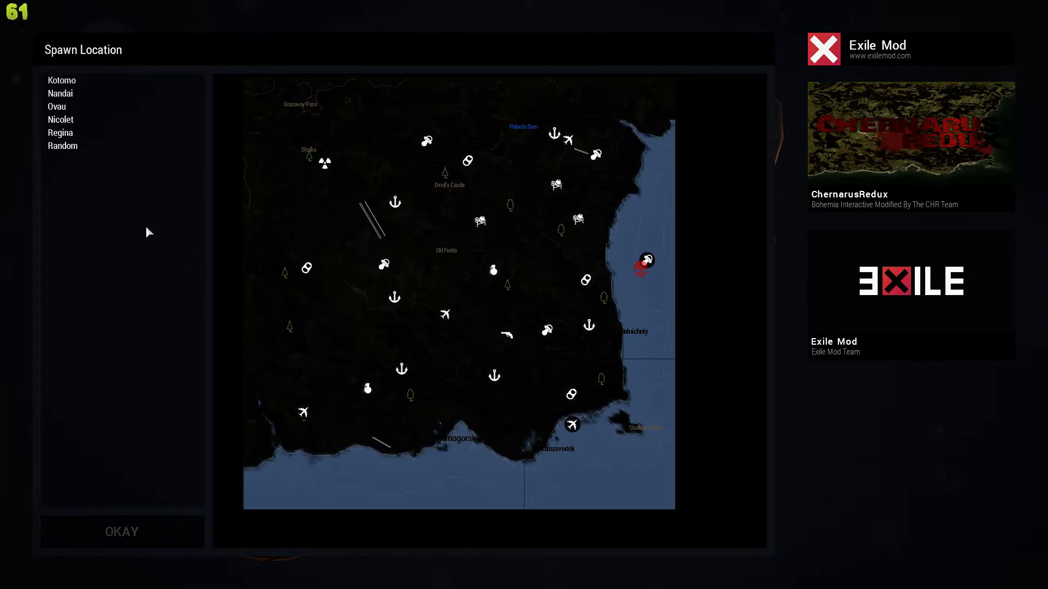
left_click(76, 82)
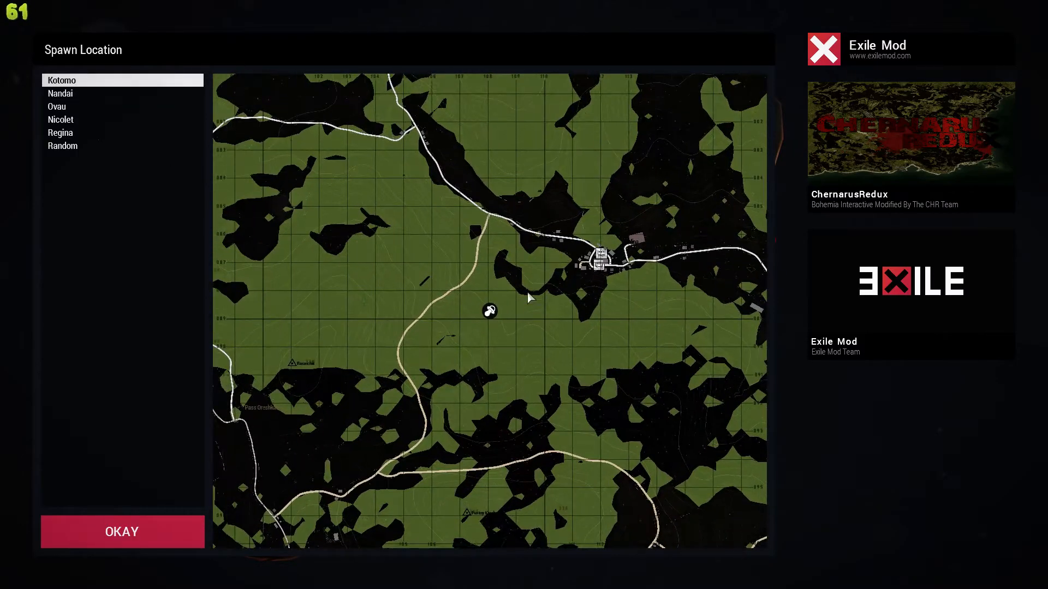
left_click(124, 533)
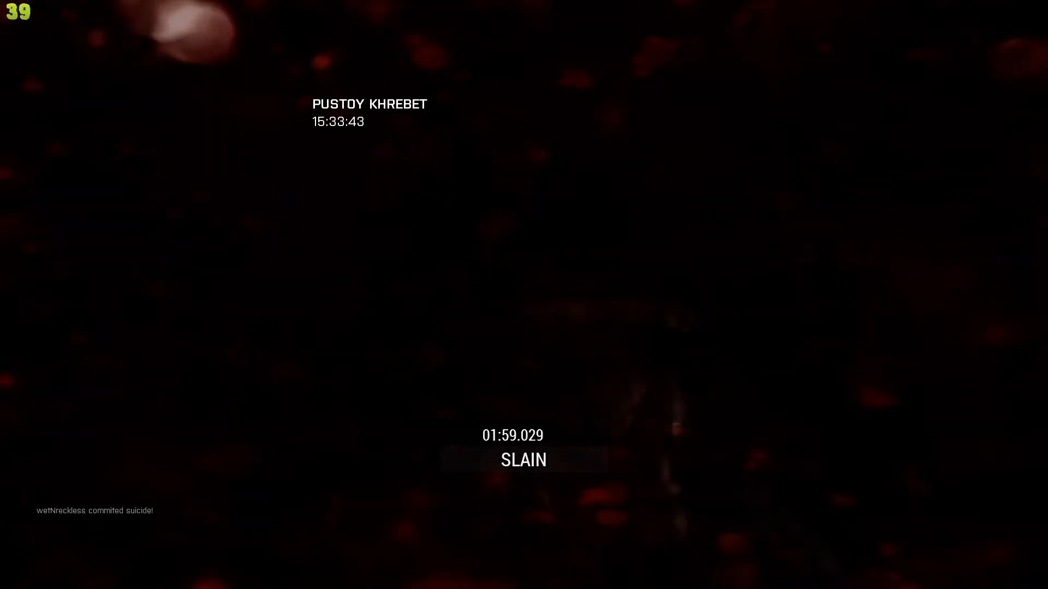
Respawn again, choosing Ovau as the spawn location
key("Escape")
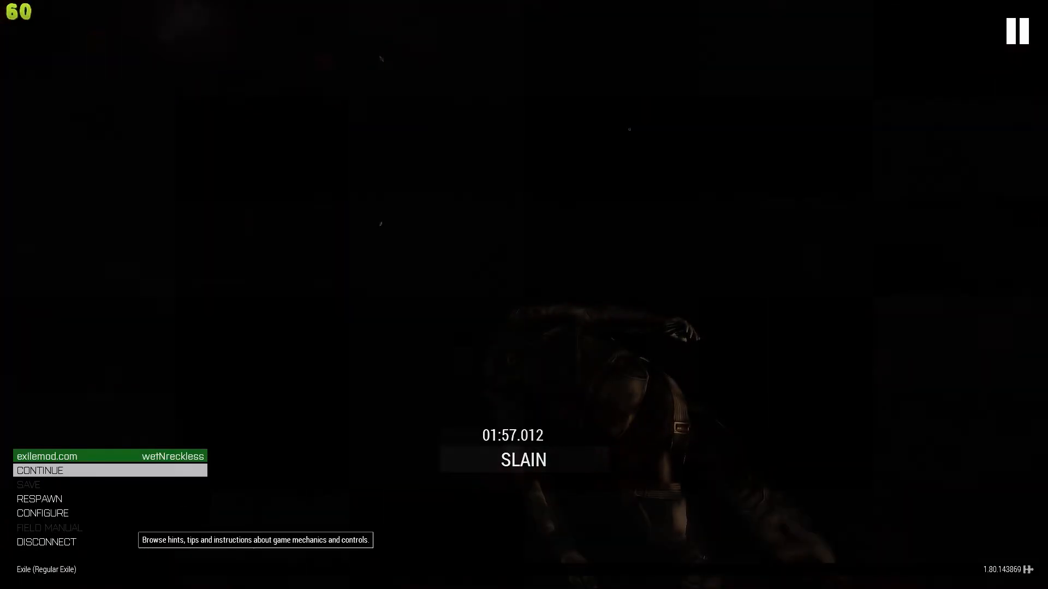
left_click(82, 501)
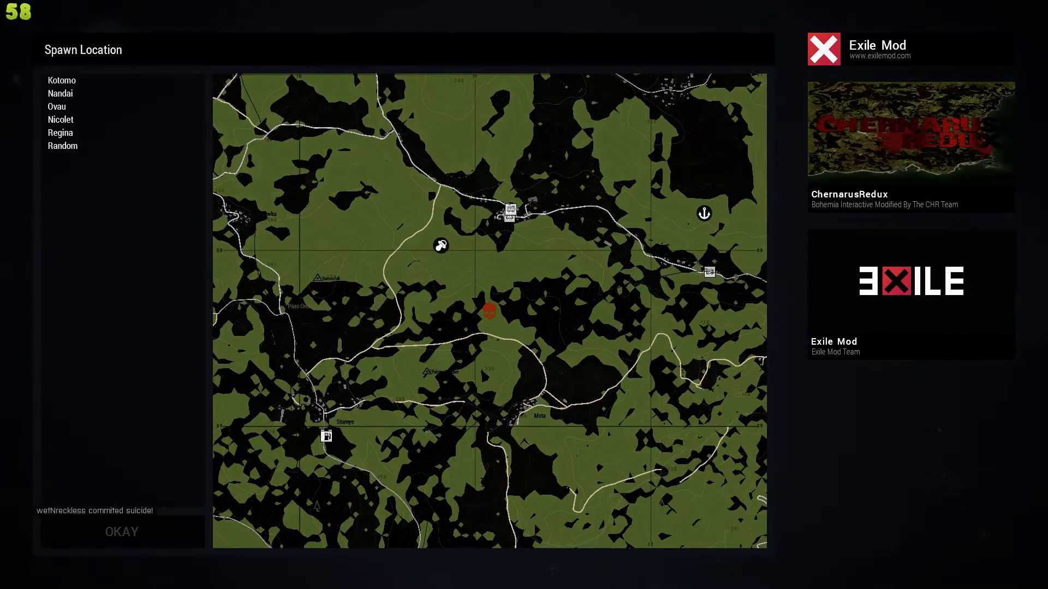
left_click(62, 112)
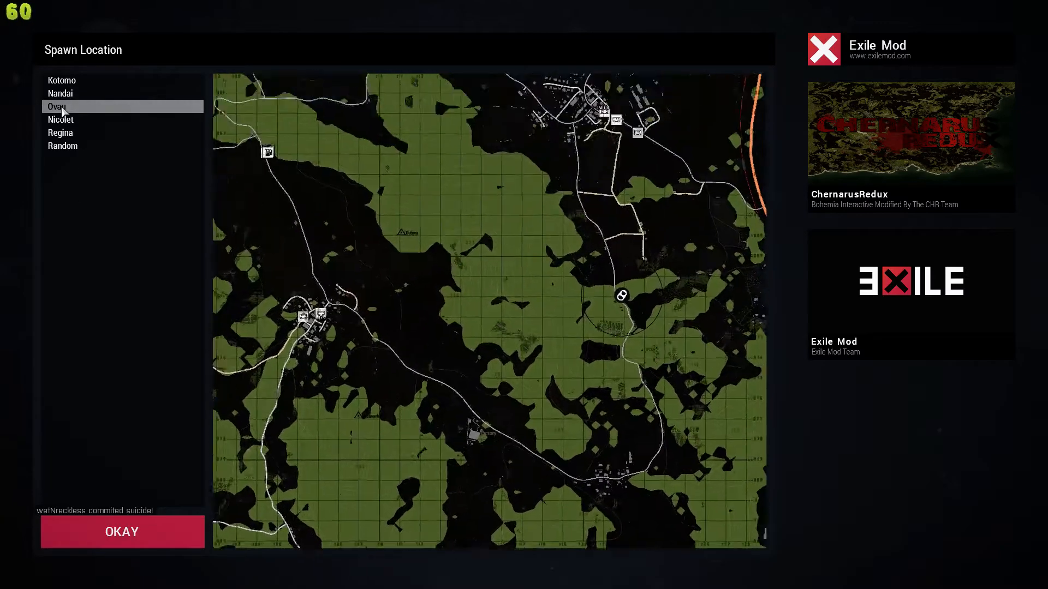
left_click(120, 525)
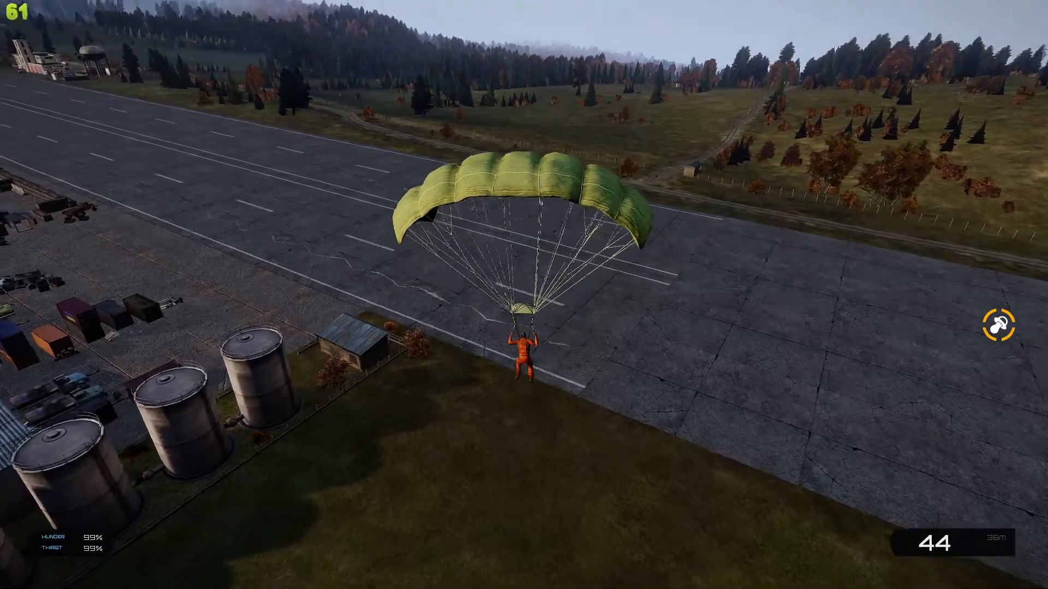
Steer the parachute with WASD to land on the airfield runway
key("w")
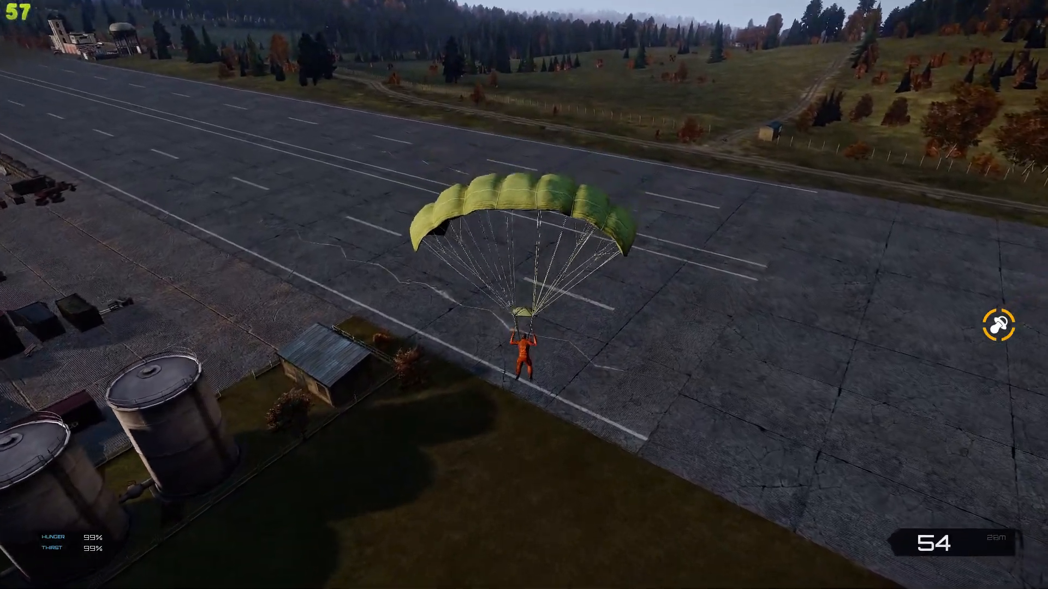
key("s")
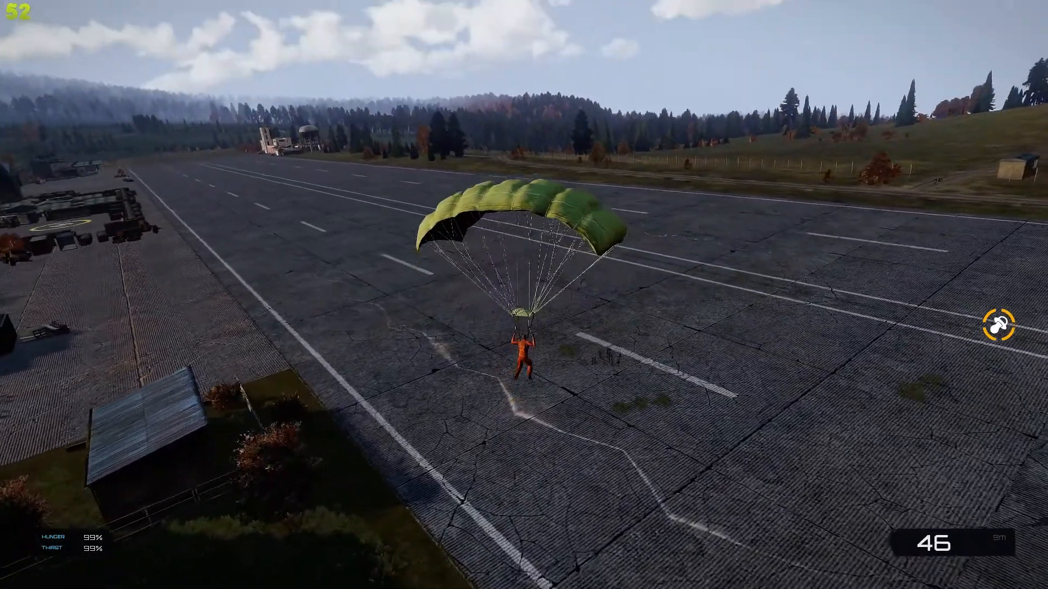
key("a")
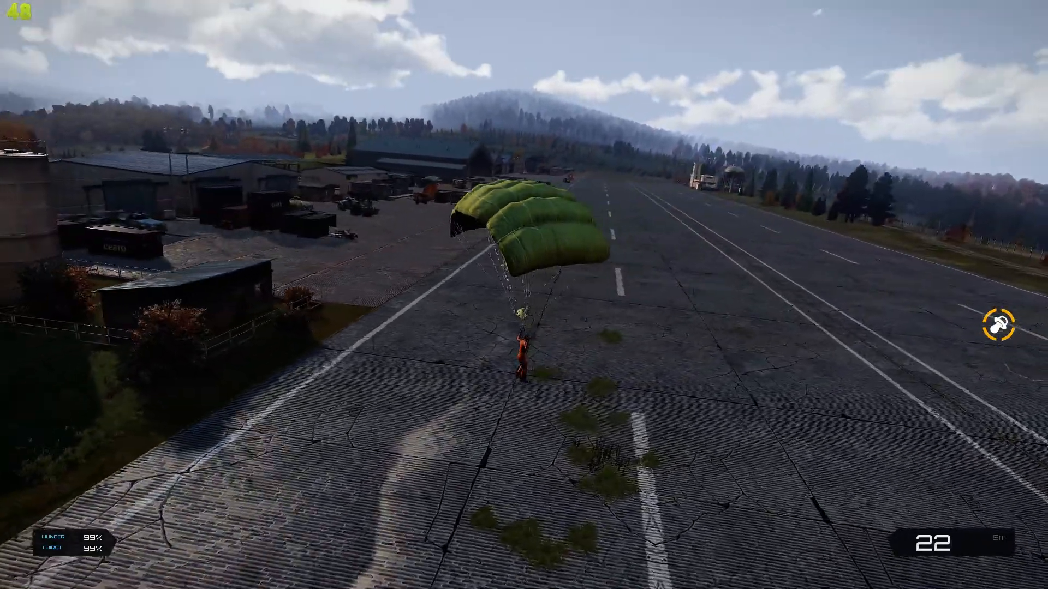
key("a")
key("d")
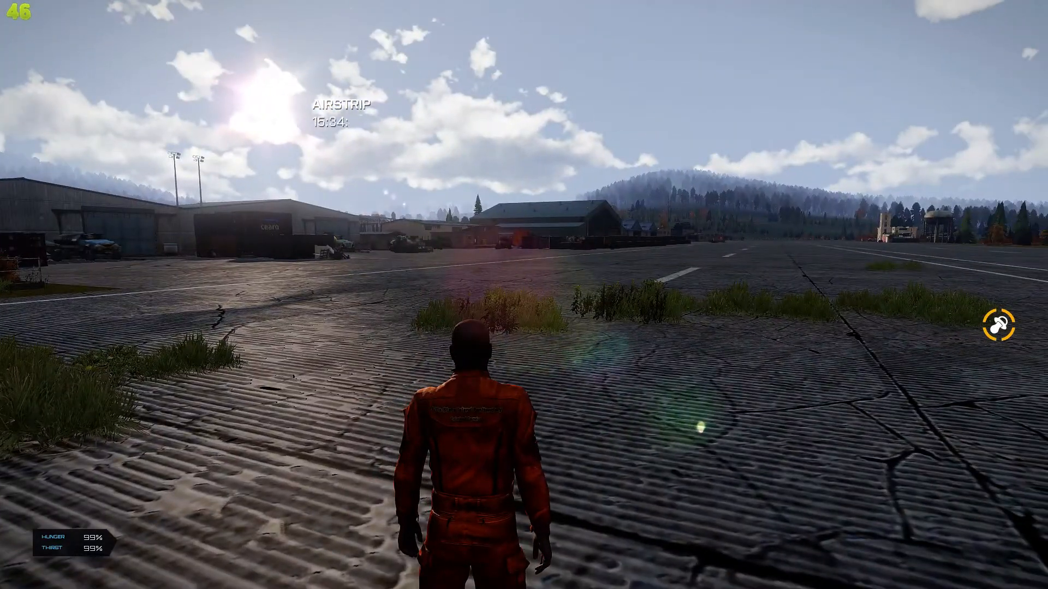
Disconnect from the server and confirm leaving the game
key("Escape")
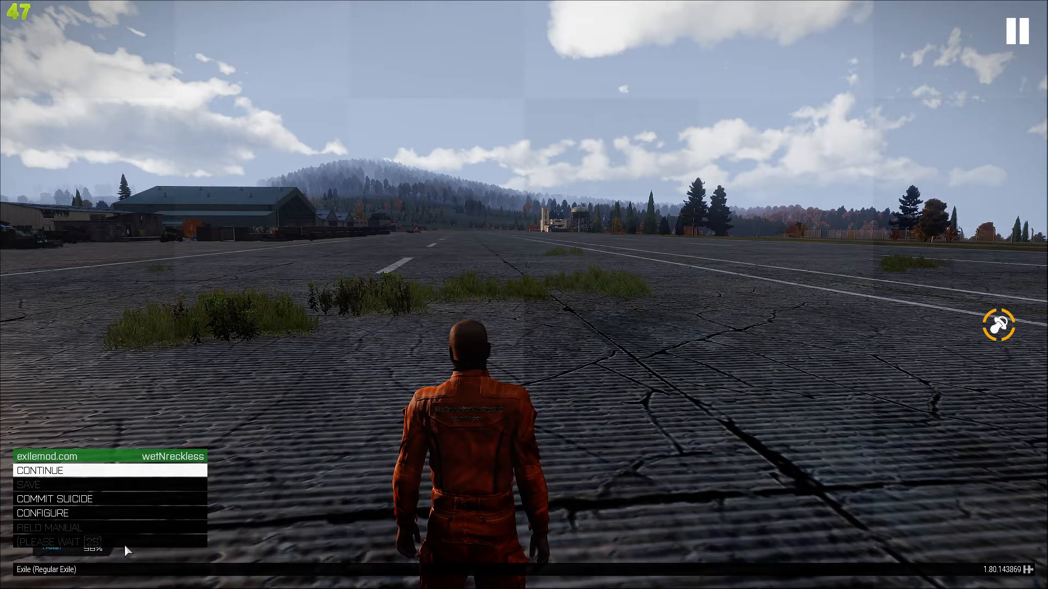
left_click(125, 545)
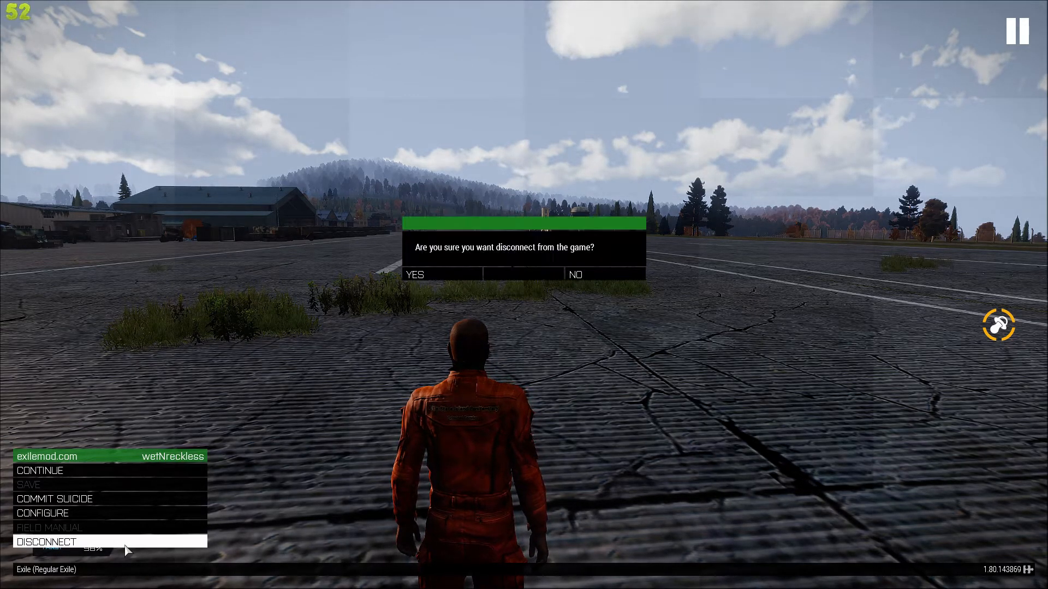
left_click(431, 273)
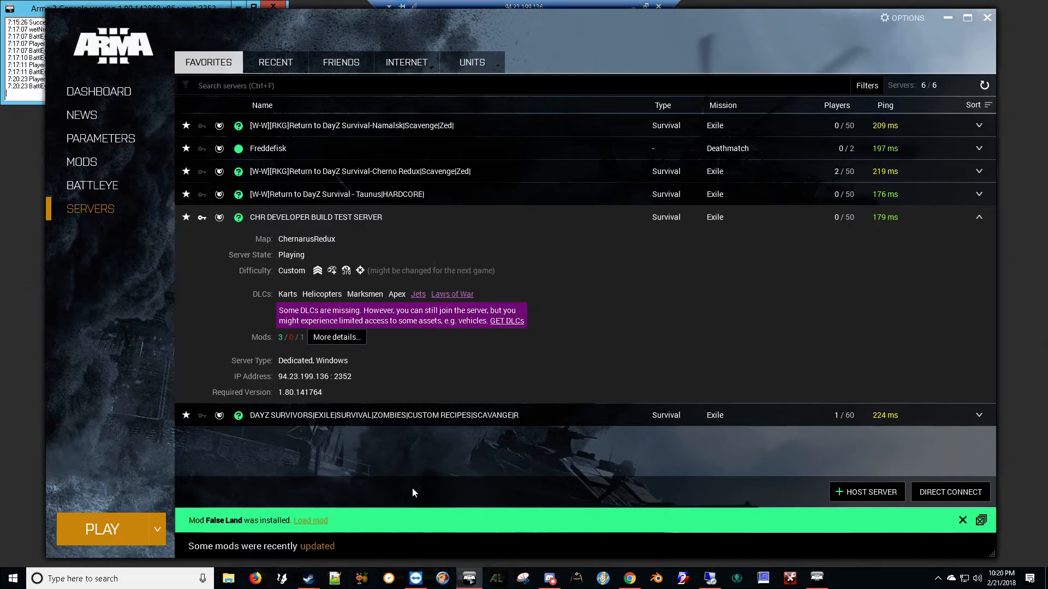
Minimise the launcher and close the Exile Monitor - Dev Build and Arma 3 server console
left_click(948, 17)
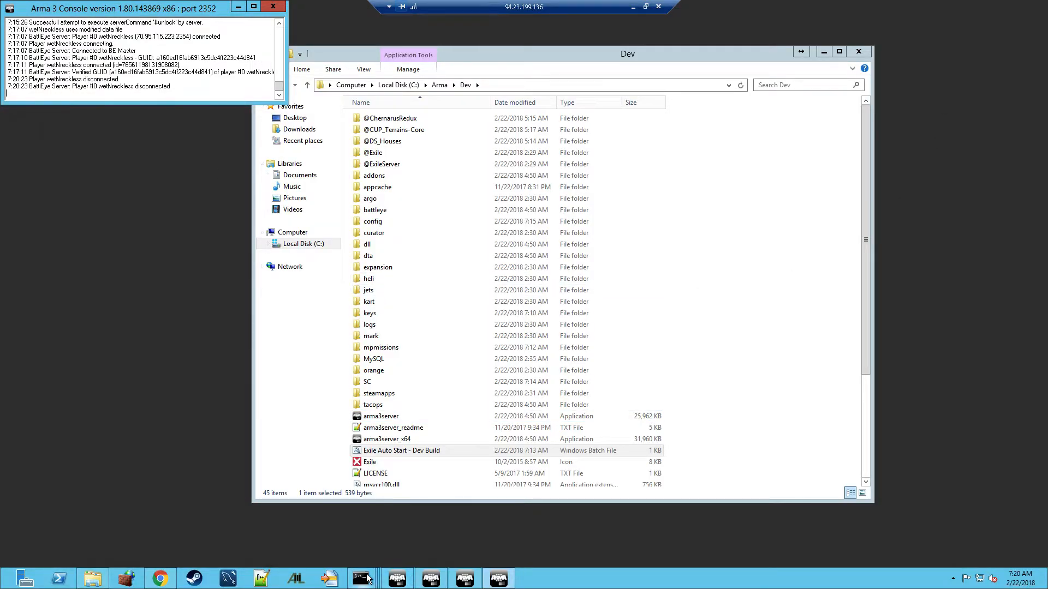
mouse_move(367, 579)
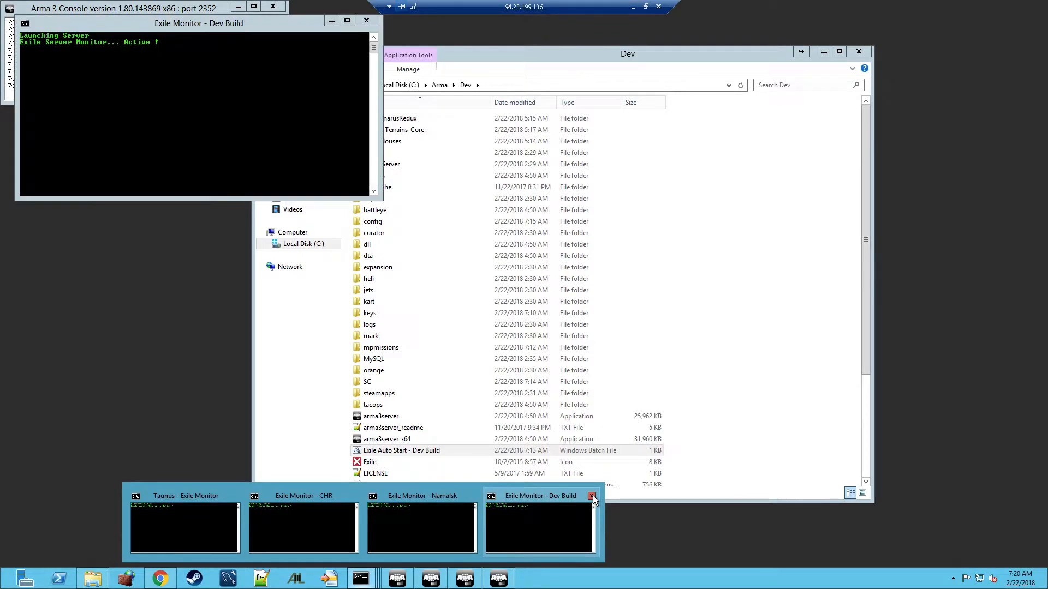
left_click(592, 497)
left_click(279, 10)
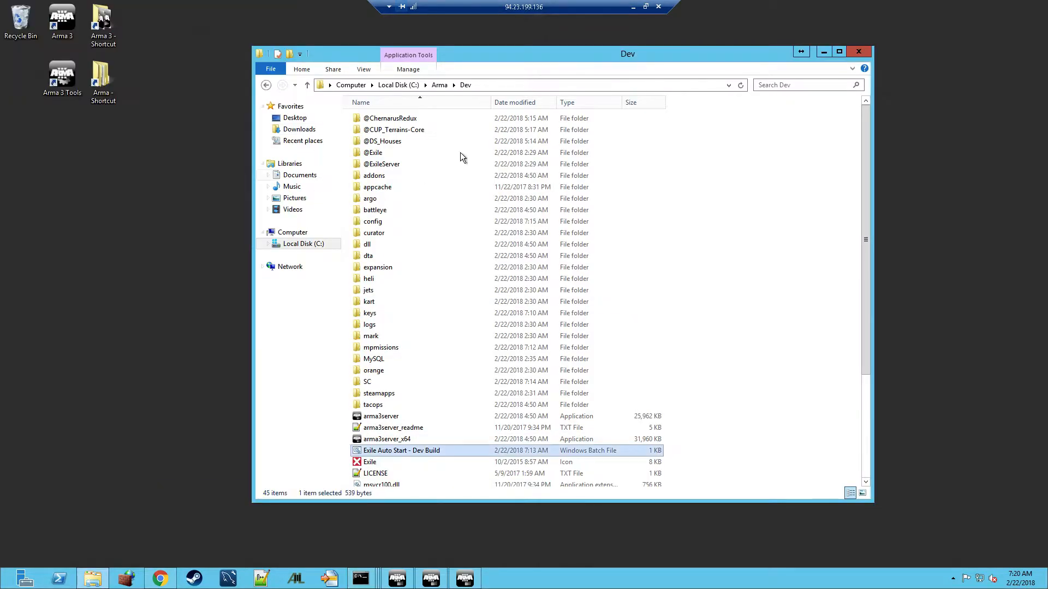
In Dev's mpmissions, extract the Exile.ChernarusRedux PBO to an Exile.ChernarusRedux\ folder with PBO Manager
left_click(376, 353)
double_click(375, 352)
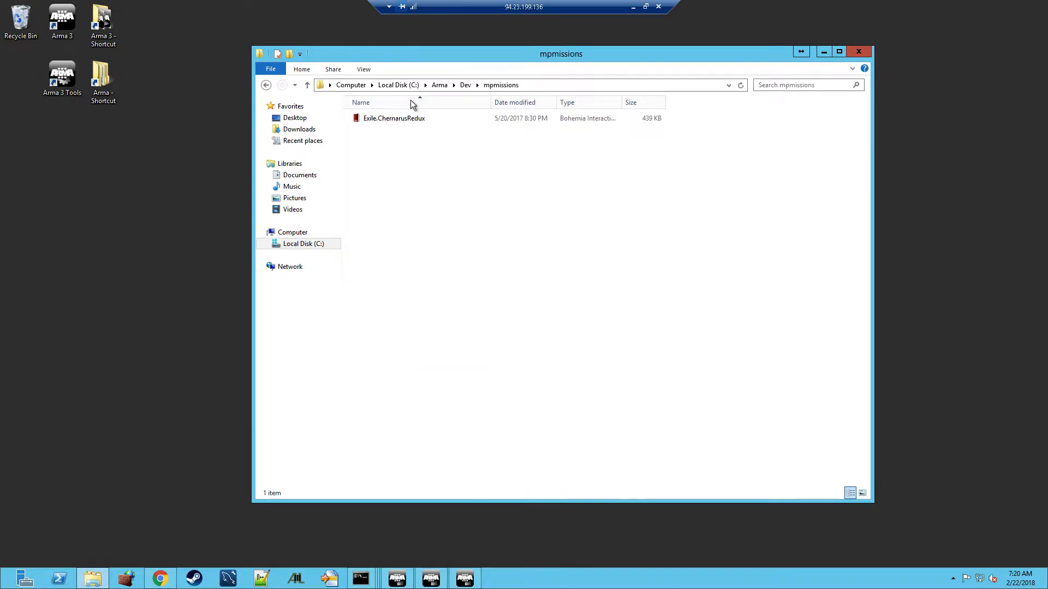
right_click(383, 124)
mouse_move(537, 144)
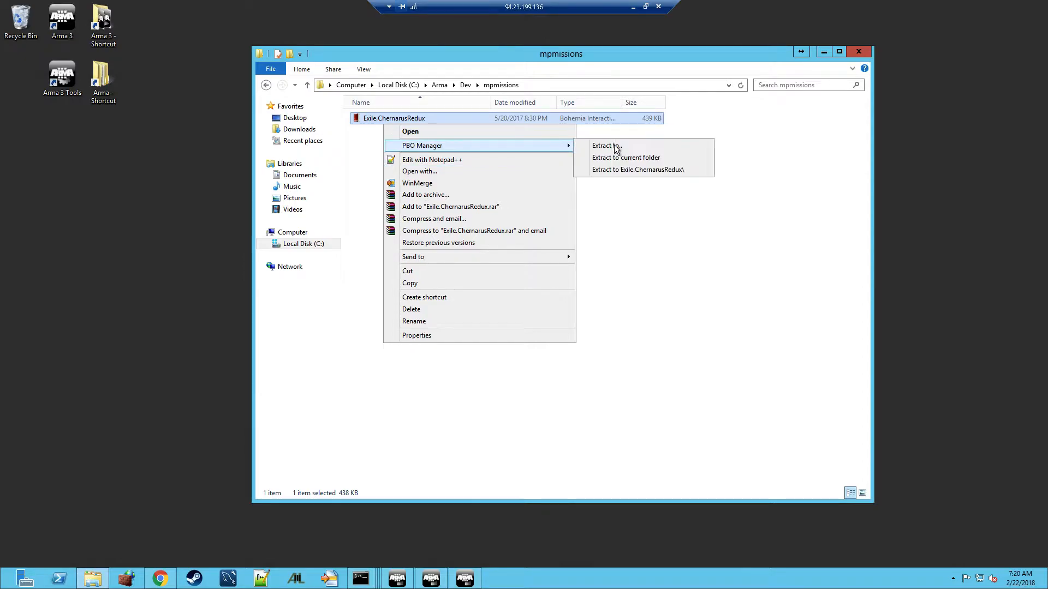
left_click(621, 169)
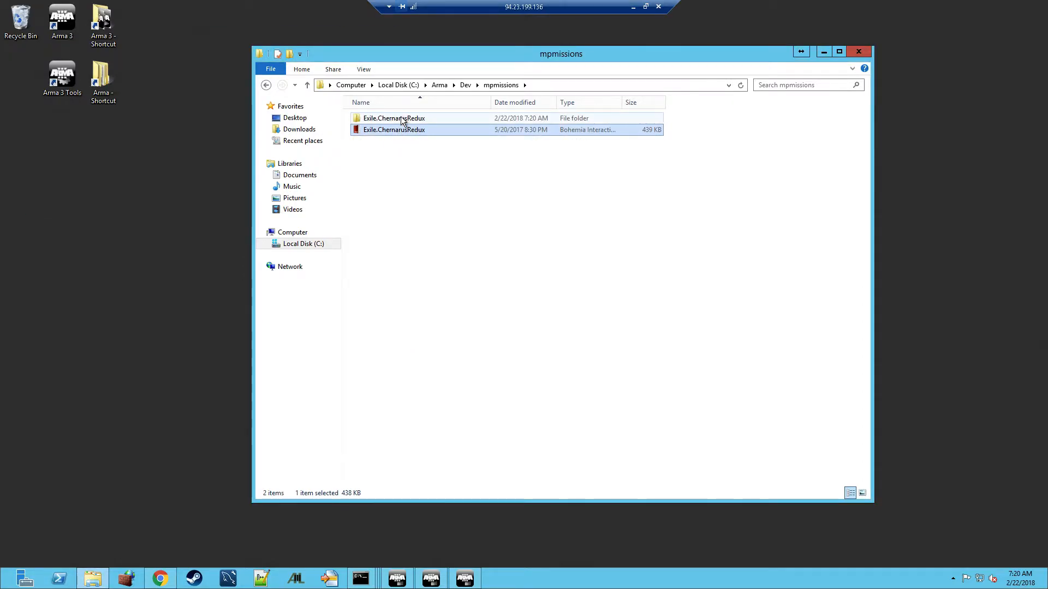
Open the extracted mission folder and move the window left, making it narrower
double_click(400, 118)
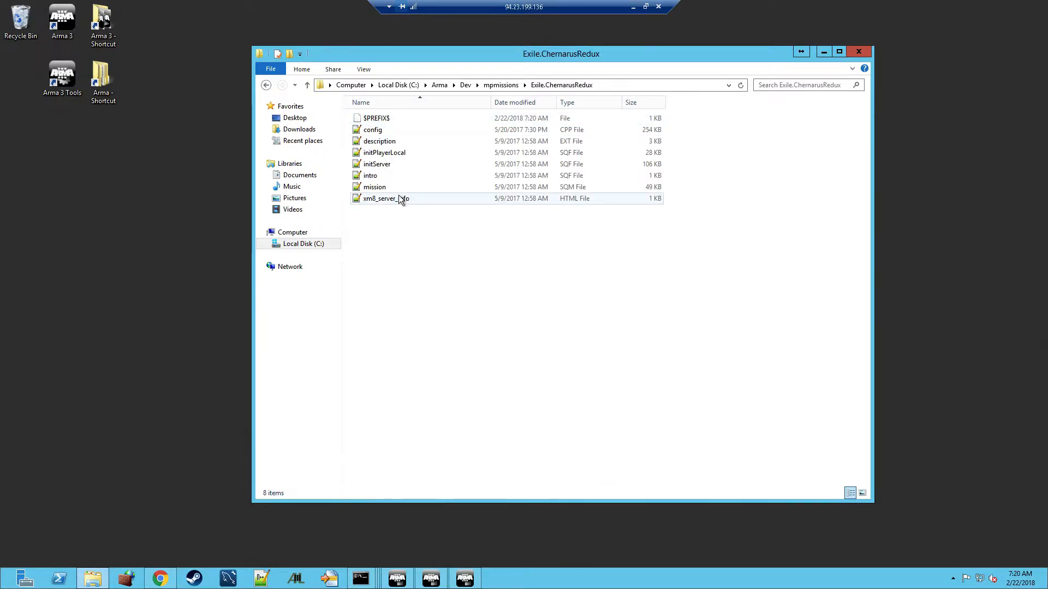
left_click(379, 188)
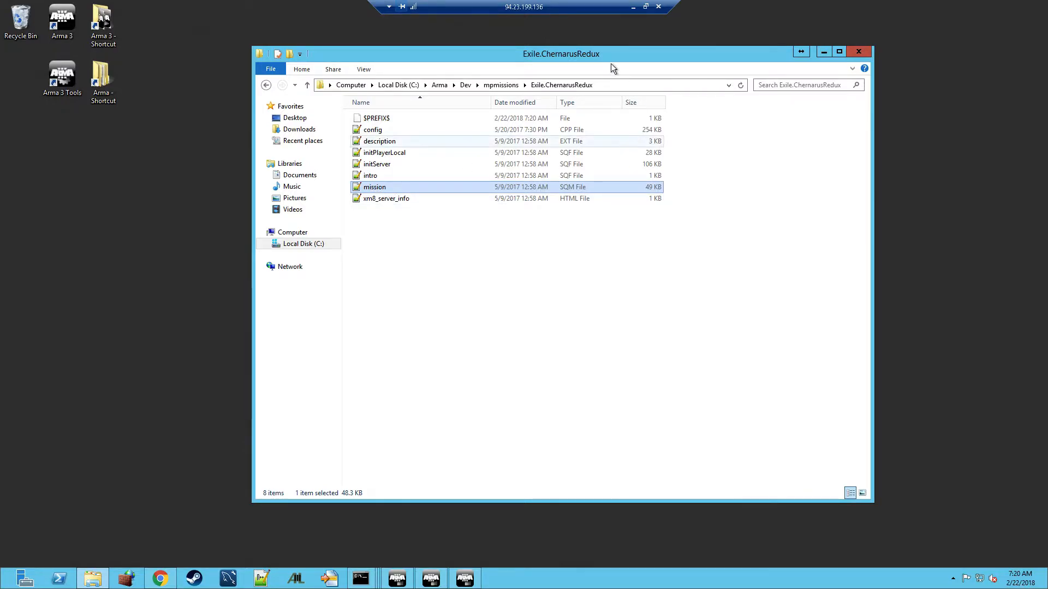
left_click_drag(597, 54, 393, 88)
left_click_drag(608, 177, 580, 177)
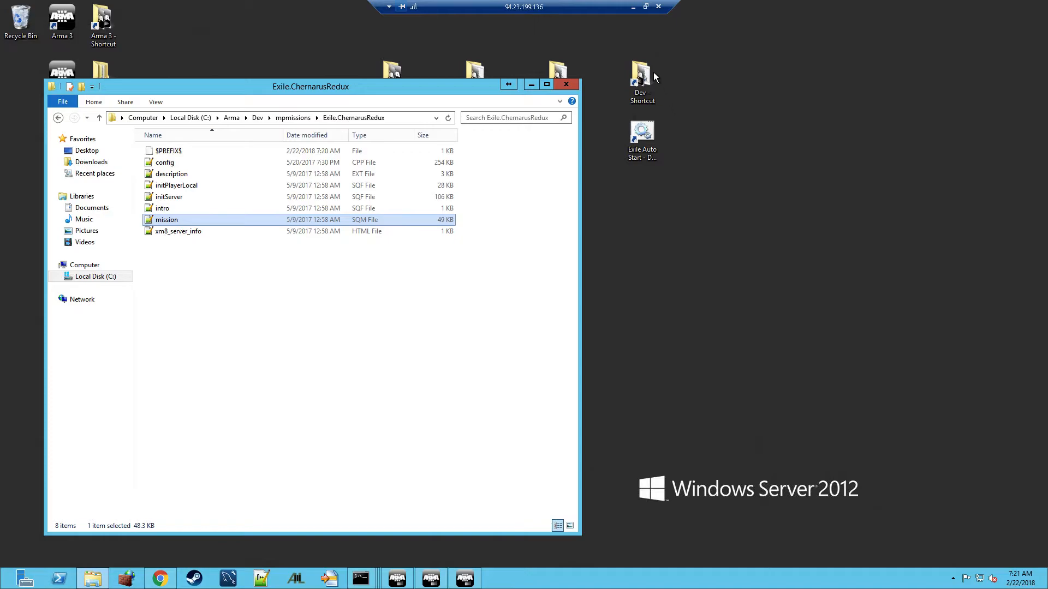
Extract the CHR server's Exile.ChernarusRedux PBO from mpmissions and select its mission file
left_click_drag(500, 162, 449, 164)
double_click(474, 82)
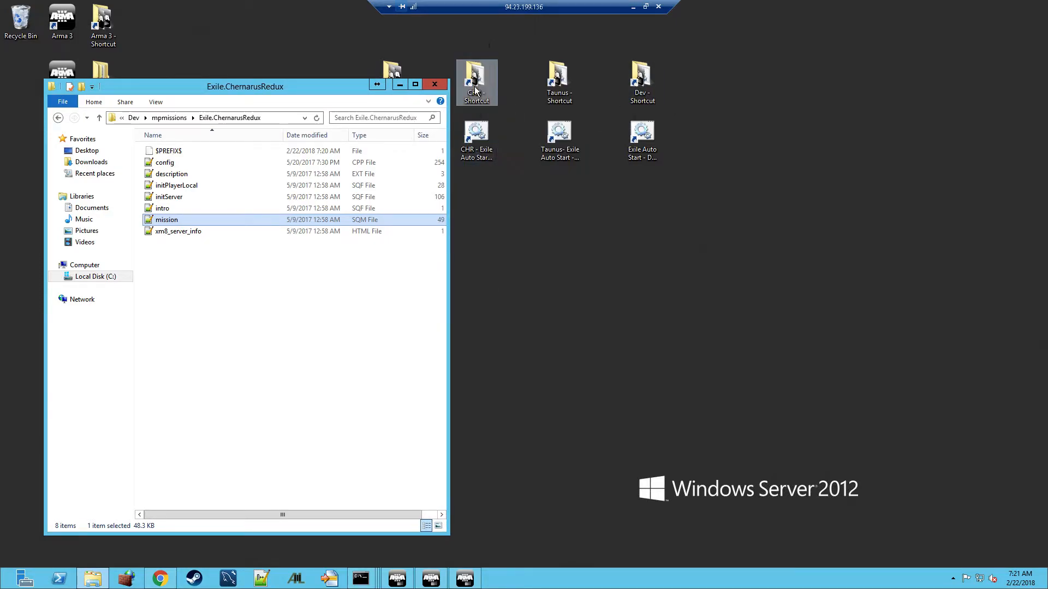
scroll(257, 441, "down", 3)
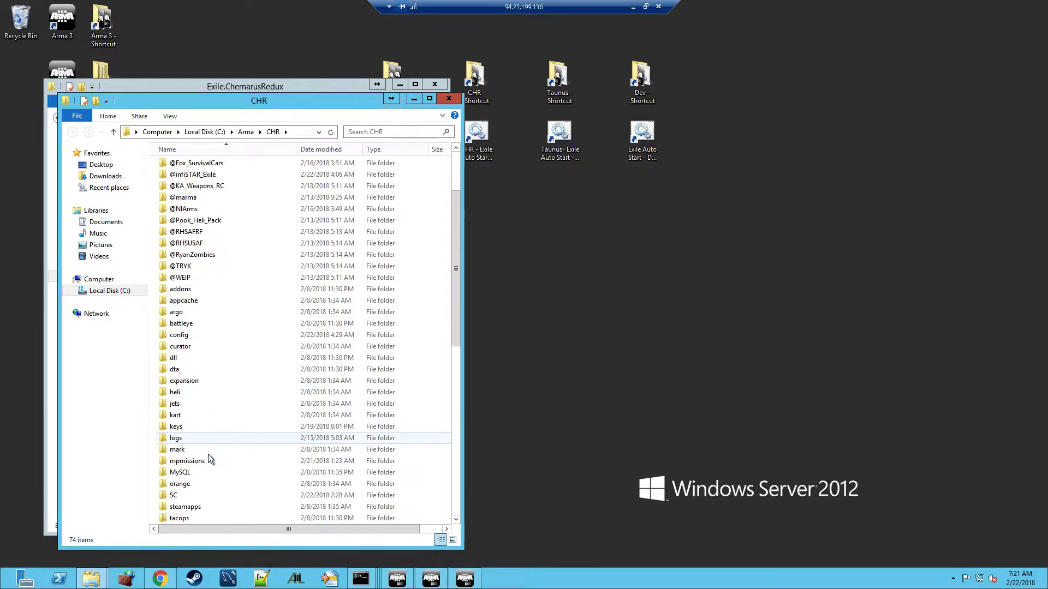
double_click(192, 463)
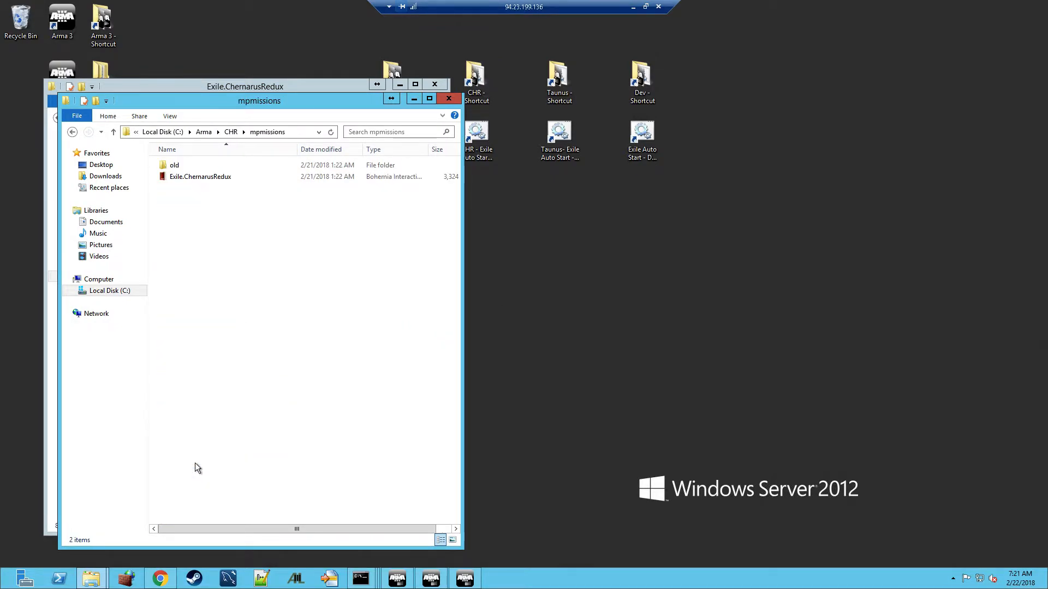
right_click(224, 176)
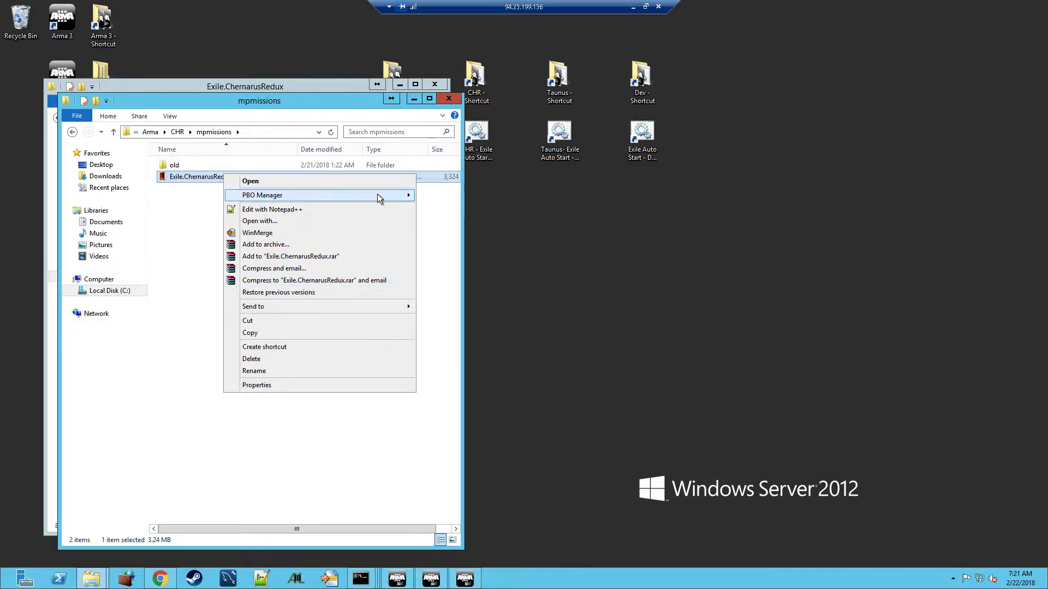
mouse_move(374, 195)
left_click(465, 220)
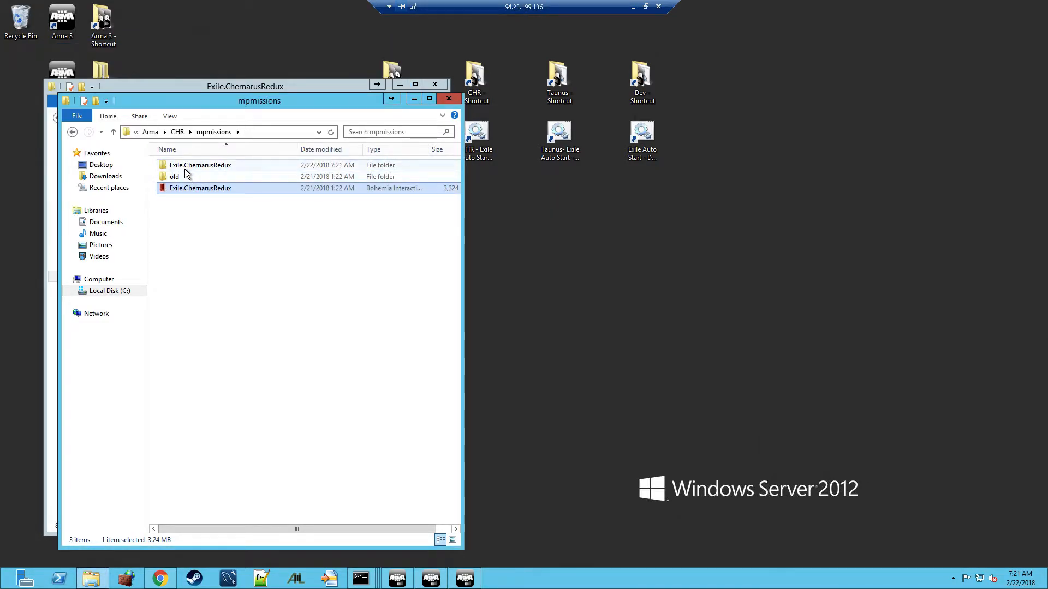
double_click(184, 166)
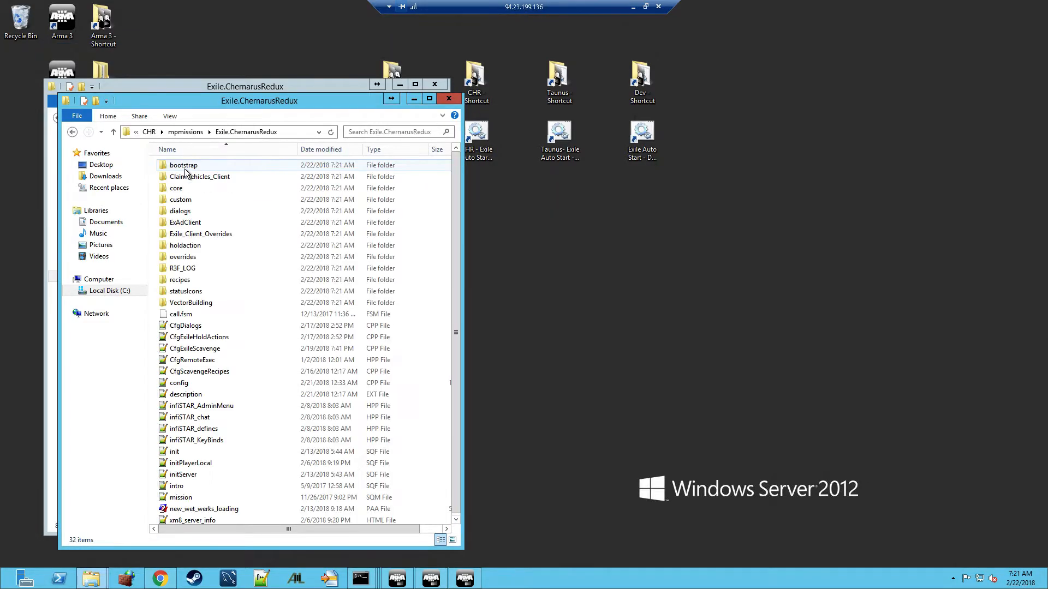
left_click(180, 498)
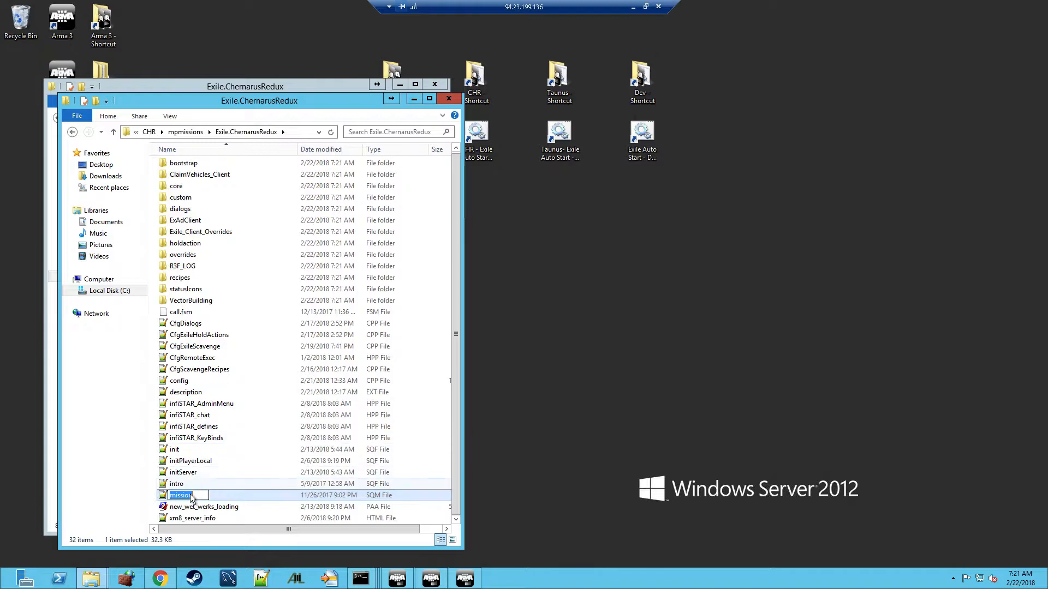
Open the CHR mission.sqm in Notepad++, closing the batch file, extdb-conf.ini and config.cfg tabs
double_click(232, 497)
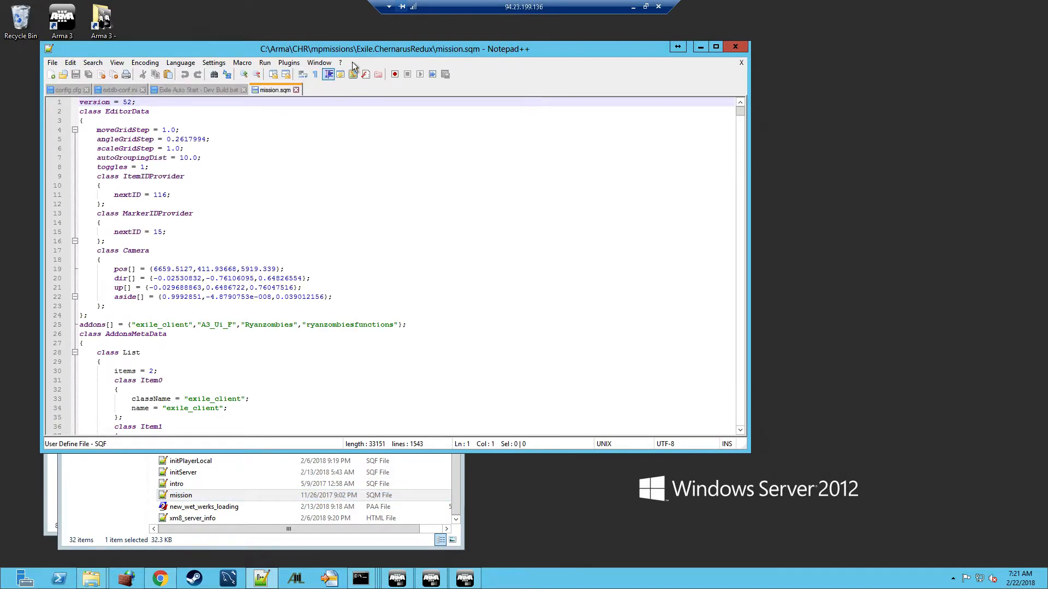
left_click_drag(475, 53, 659, 53)
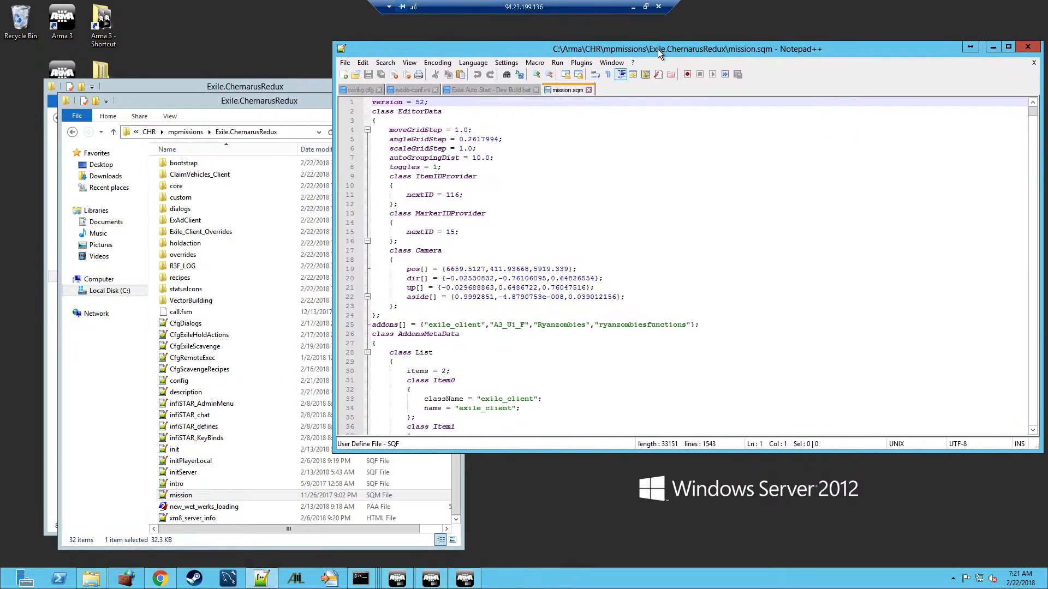
left_click(536, 90)
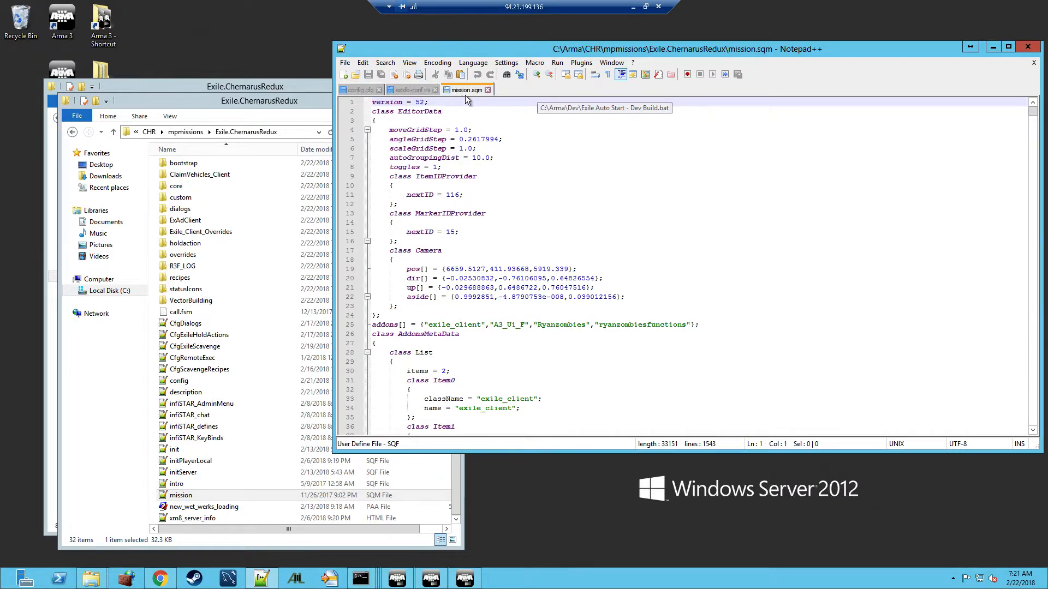
left_click(435, 90)
left_click(379, 91)
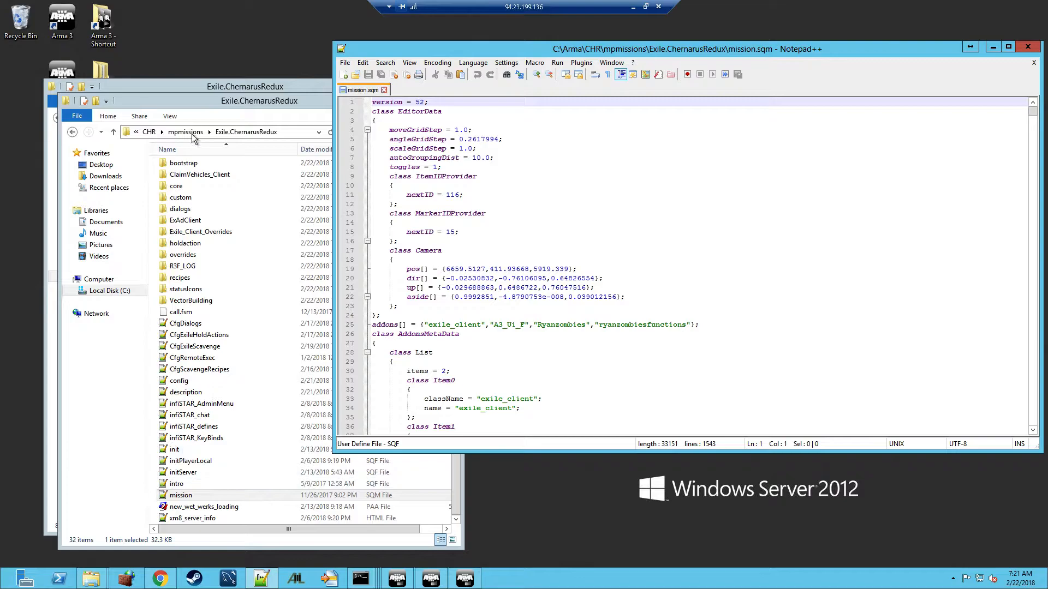
Close the CHR folder window, open the Dev mission.sqm, and delete all its contents
left_click(245, 102)
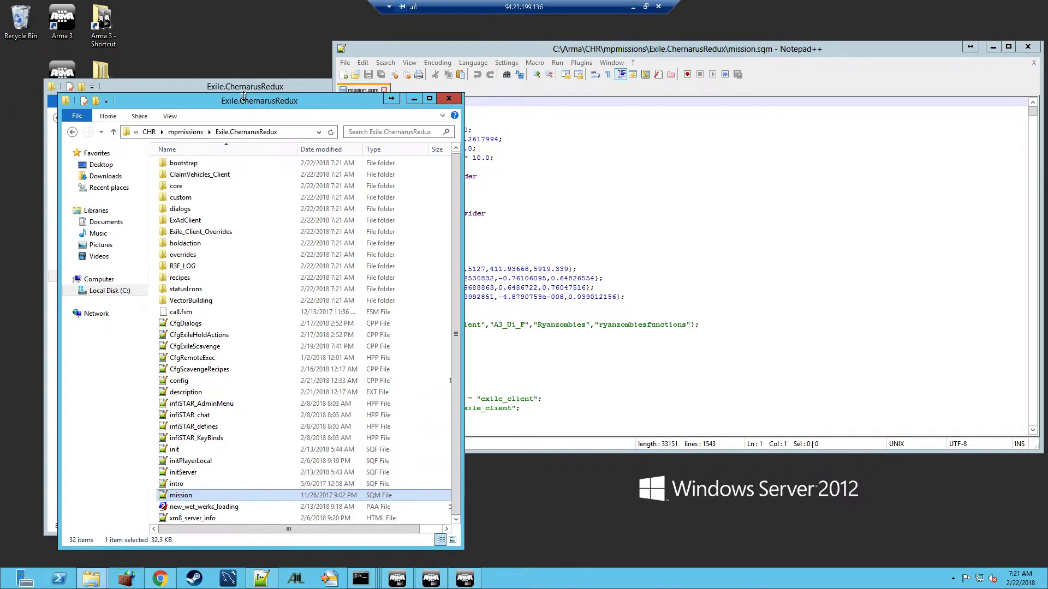
left_click(443, 100)
double_click(174, 222)
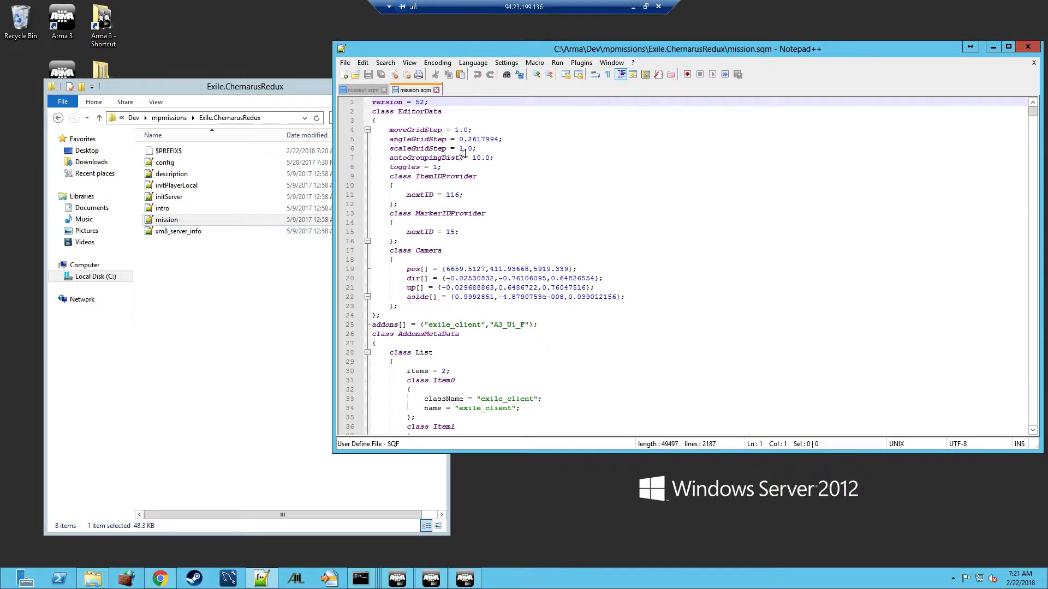
left_click(425, 167)
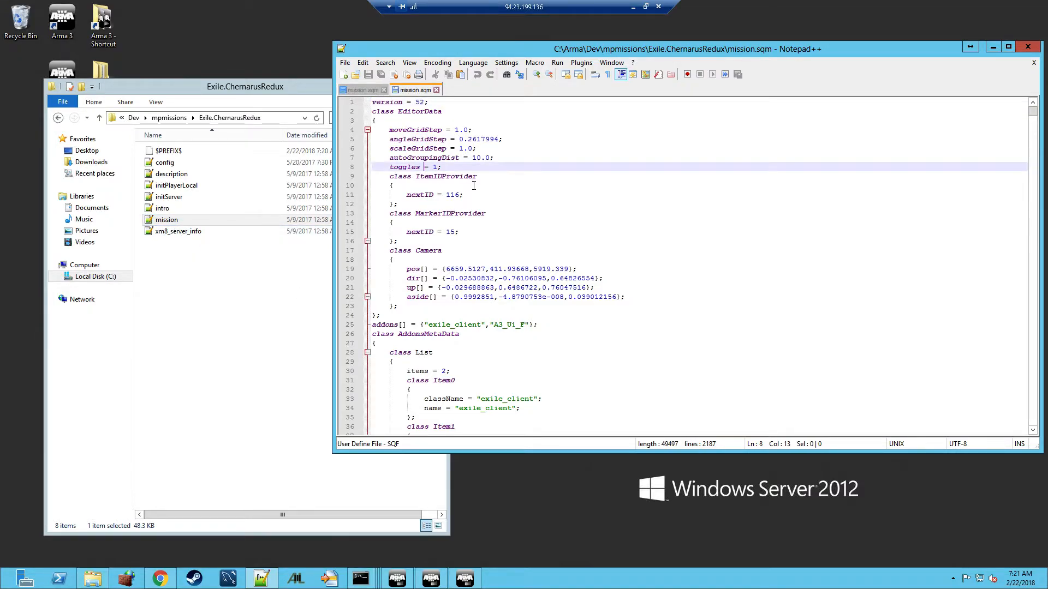
key("ctrl+a")
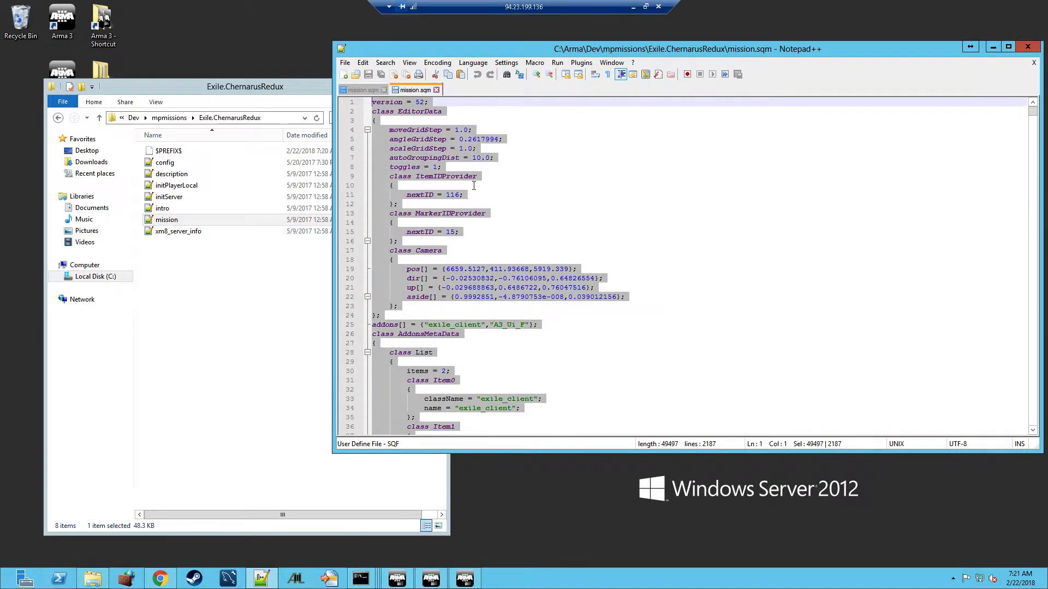
key("Delete")
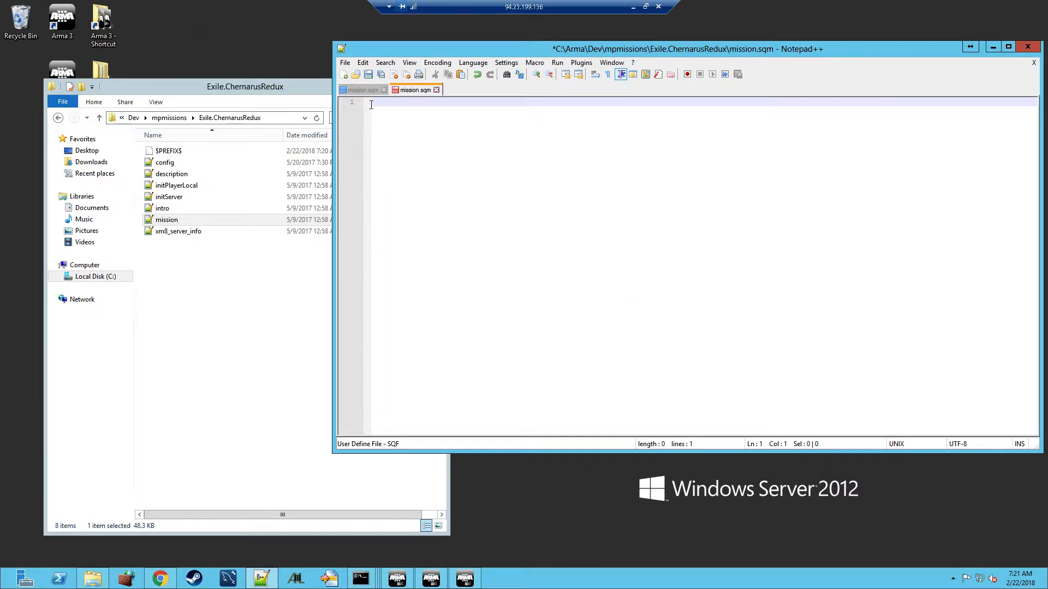
Copy the whole CHR mission.sqm into the emptied Dev mission.sqm and save
left_click(359, 92)
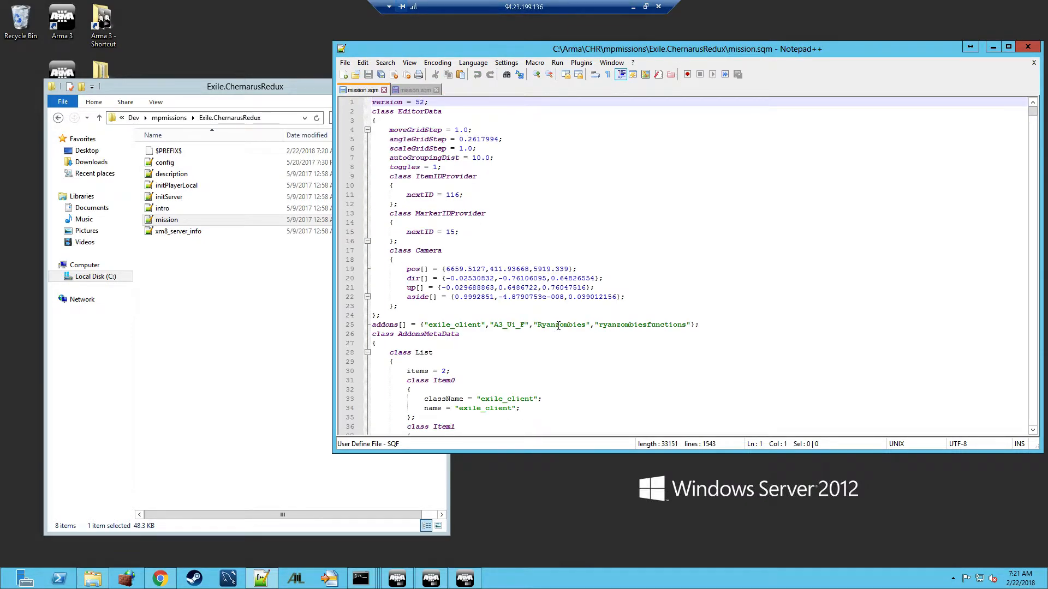
left_click(550, 238)
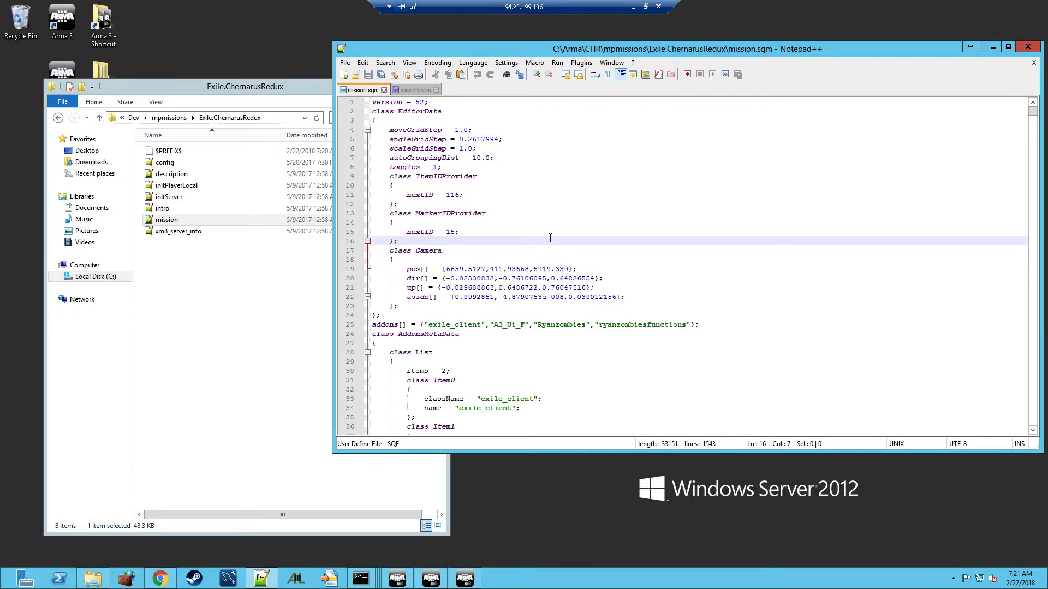
key("ctrl+a")
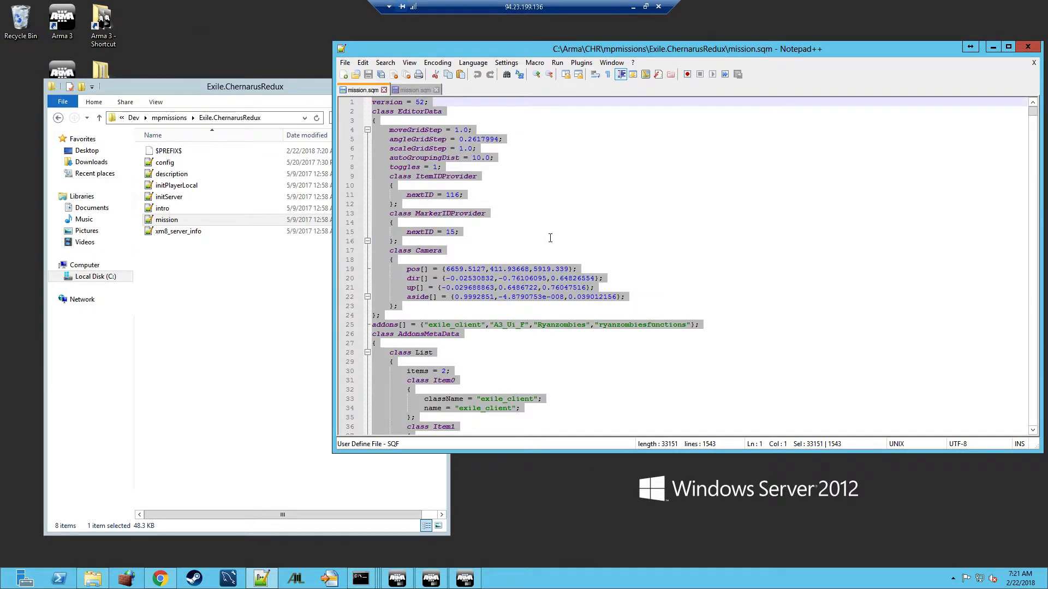
left_click(410, 92)
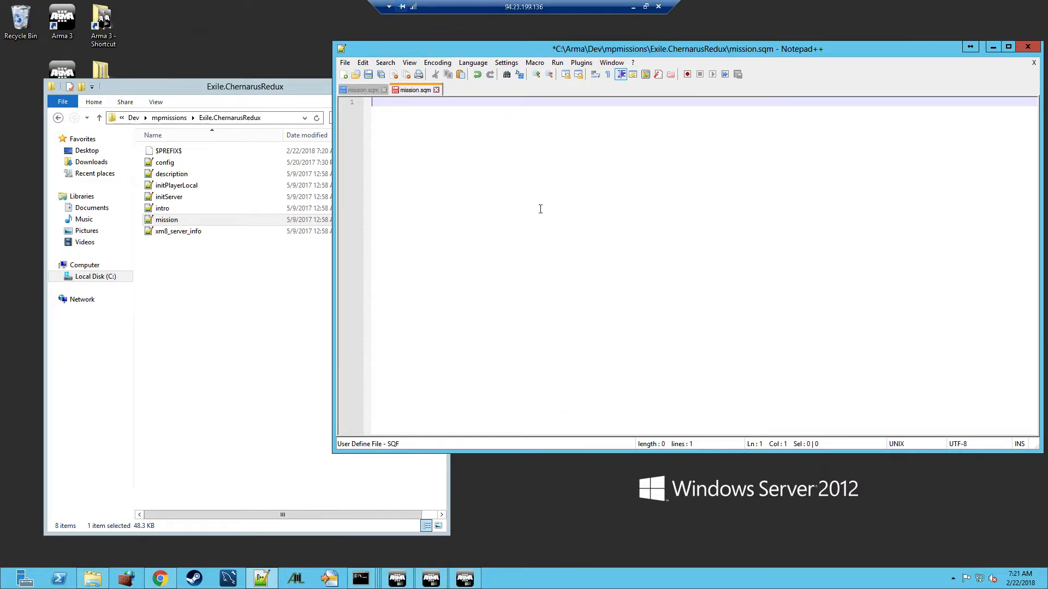
key("ctrl+v")
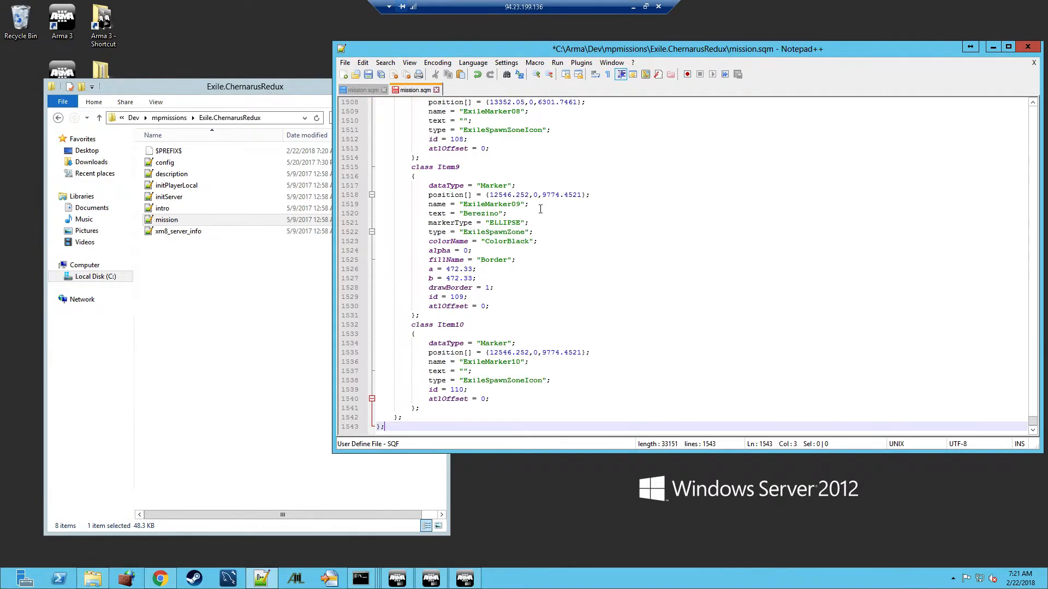
left_click(368, 74)
Remove the Ryanzombies entries from the addons list and save mission.sqm
left_click_drag(1033, 422, 1007, 136)
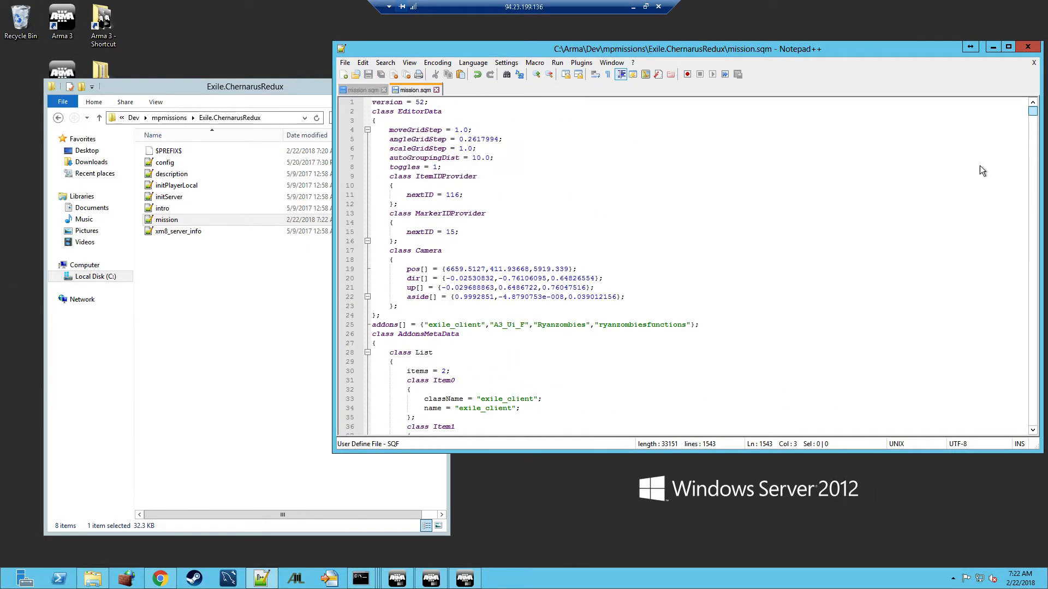
left_click_drag(528, 325, 686, 325)
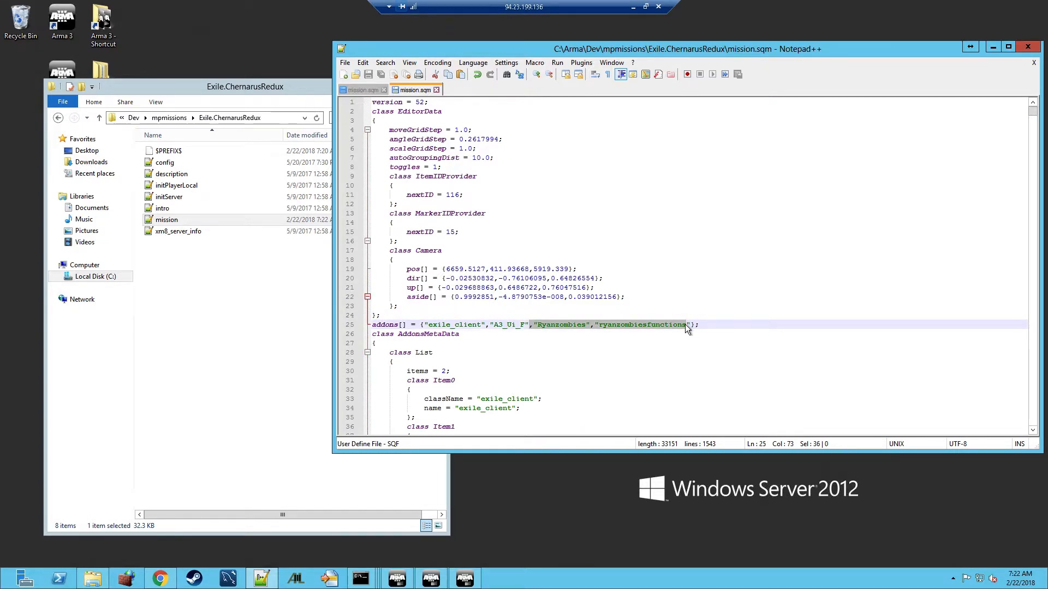
key("Delete")
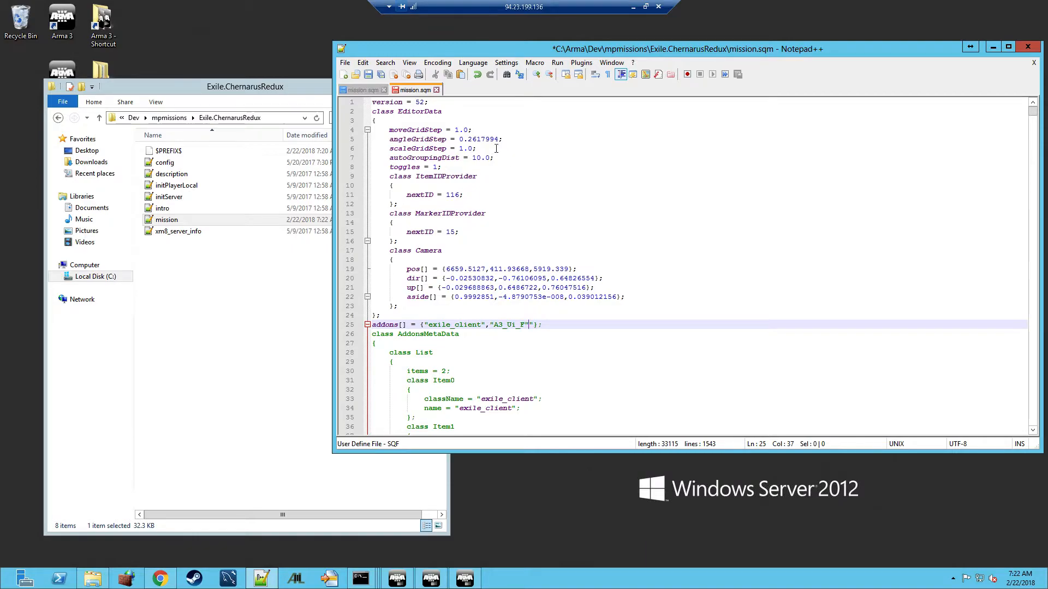
left_click(367, 75)
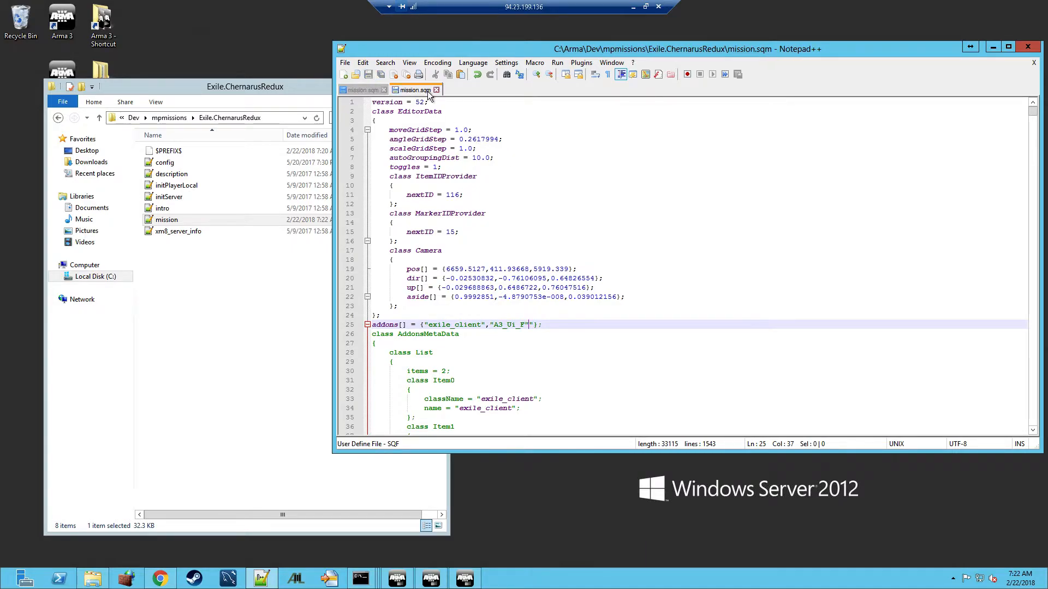
Close mission.sqm and Notepad++, then open the Dev mission's config.cpp
left_click(437, 90)
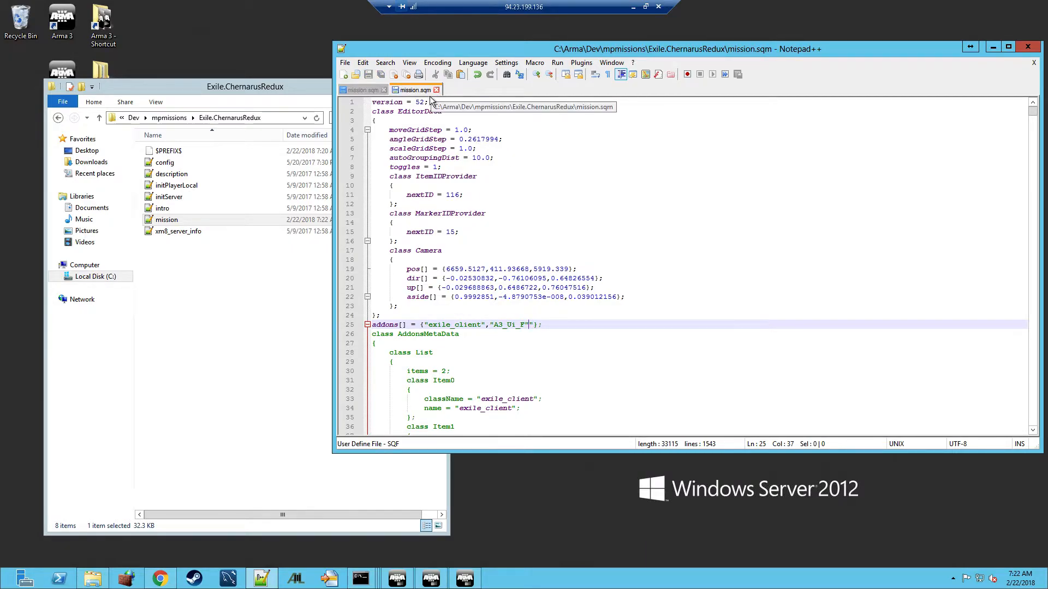
key("ctrl+a")
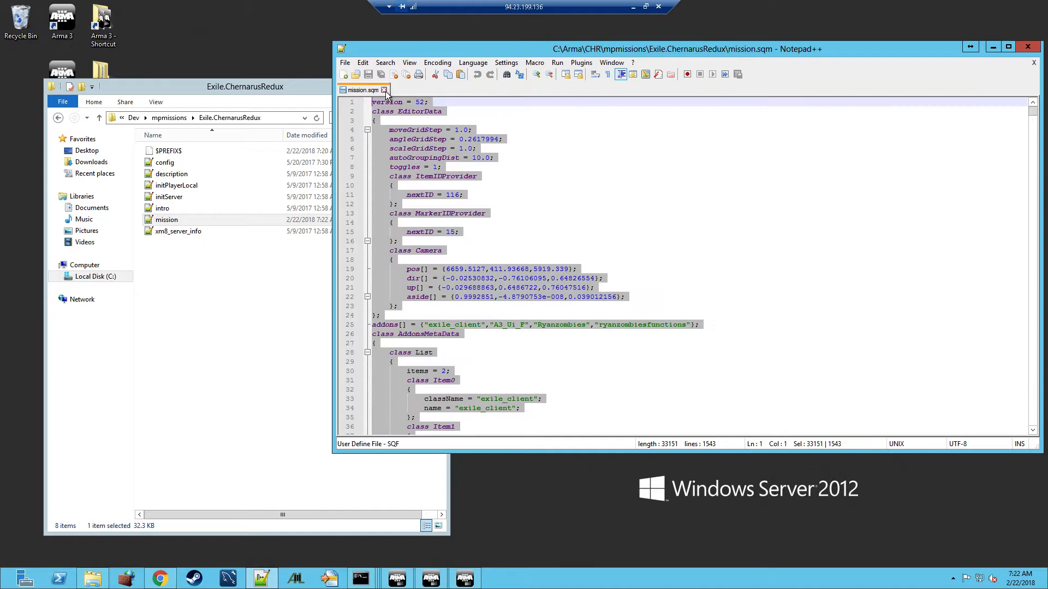
left_click(1035, 48)
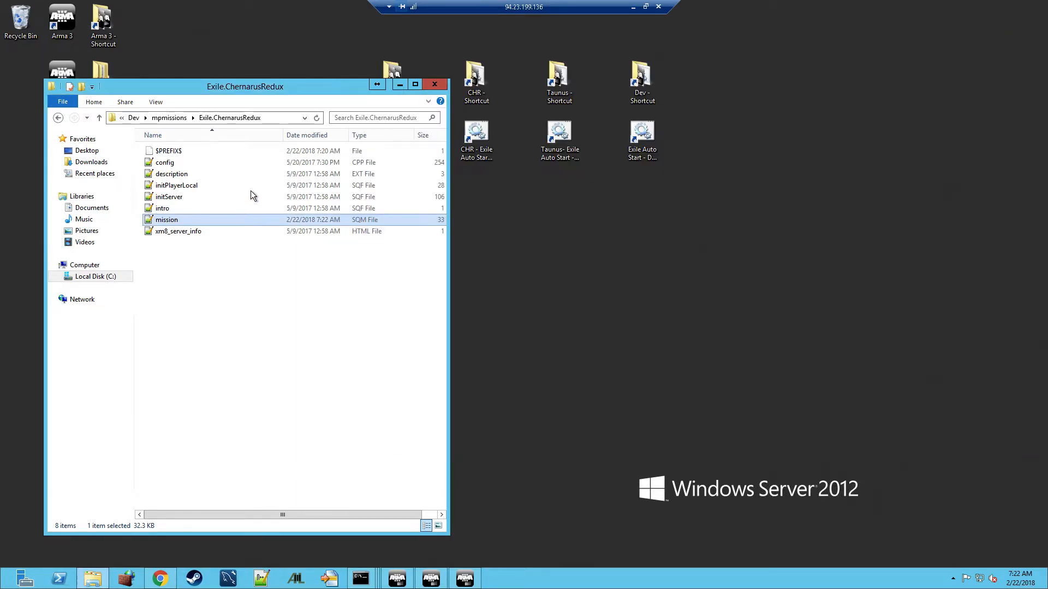
double_click(165, 165)
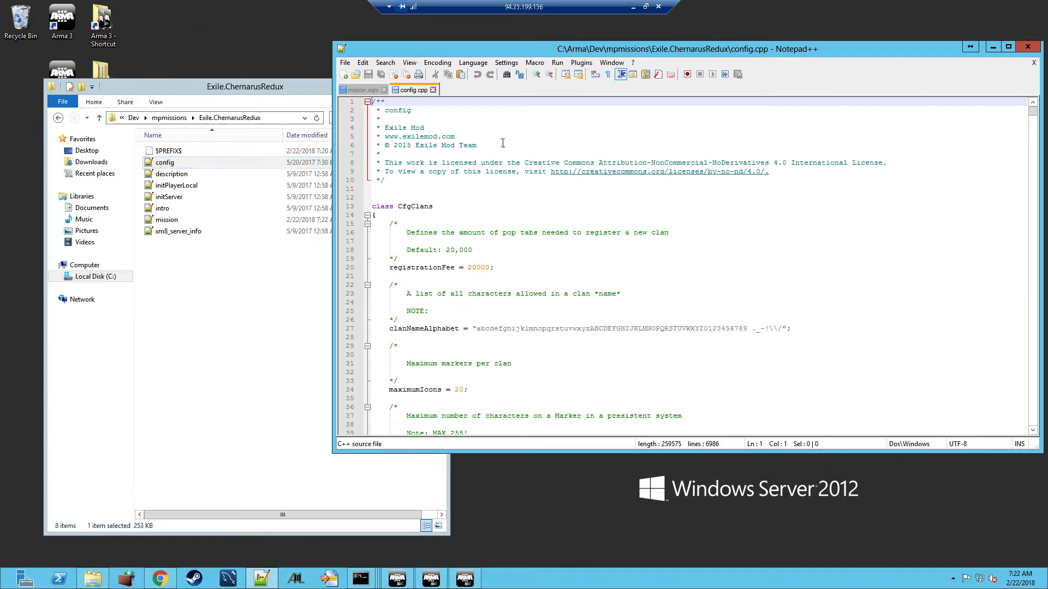
Fold the header comment, CfgClans and Exile_AbstractCraftingRecipe blocks in config.cpp
left_click(366, 102)
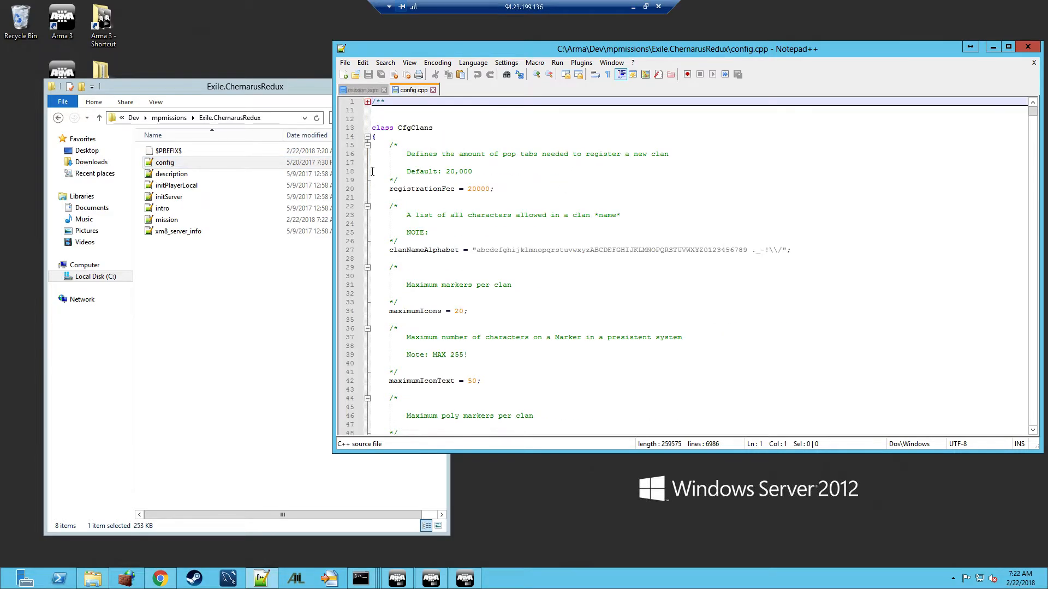
left_click(367, 137)
left_click(367, 154)
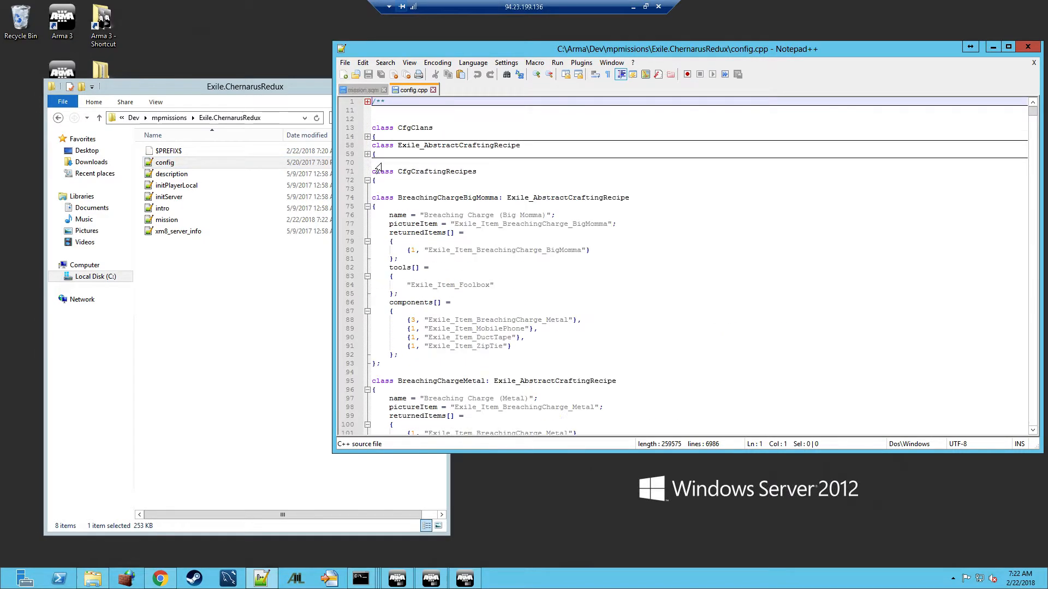
Search for "enviro" to reach CfgExileEnvironment and scroll down to class Tanoa
key("ctrl+f")
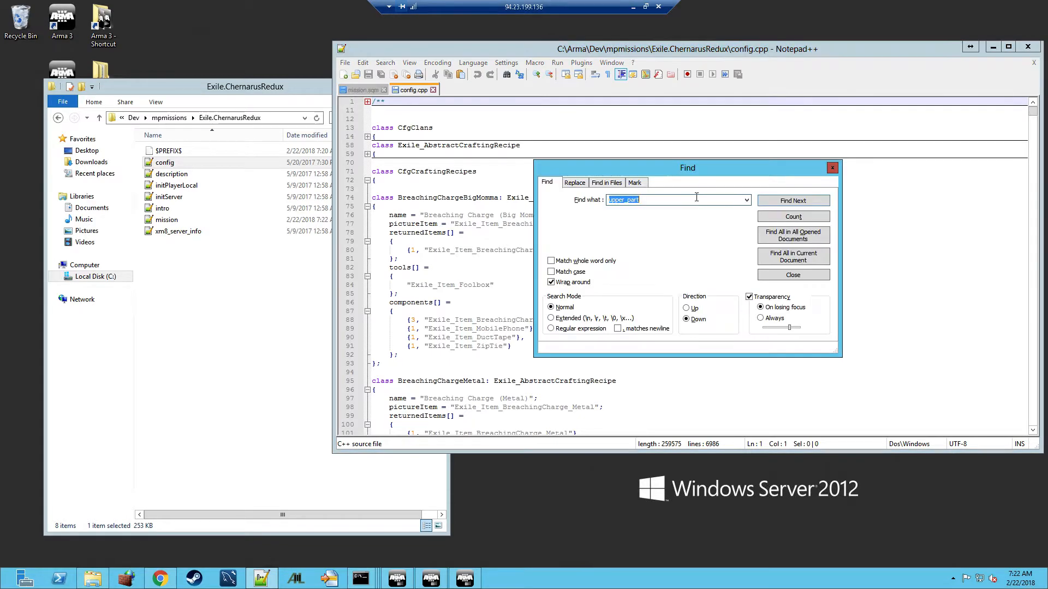
type("enviro")
key("Return")
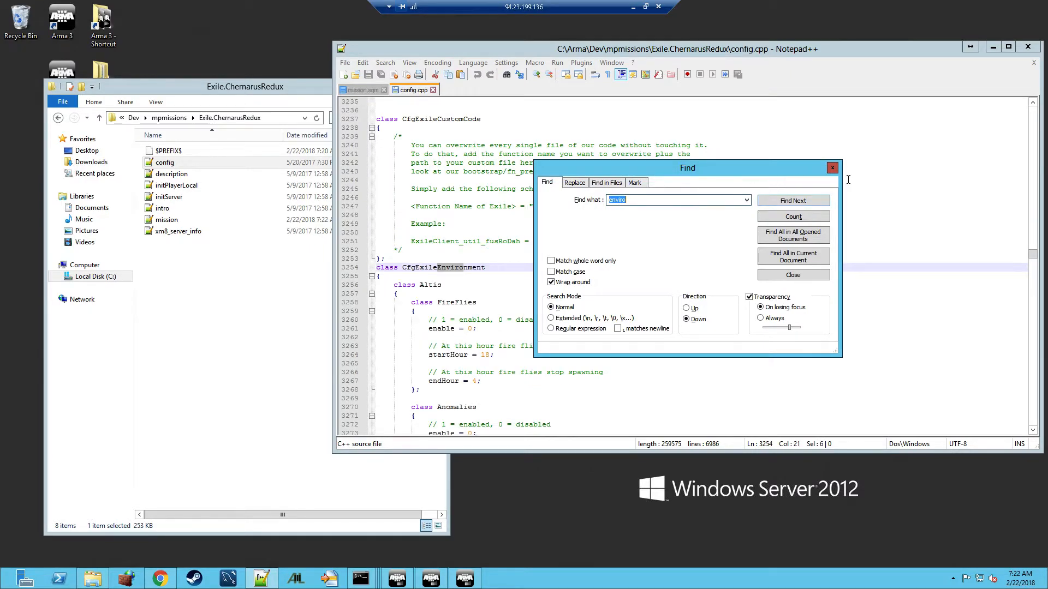
left_click(832, 168)
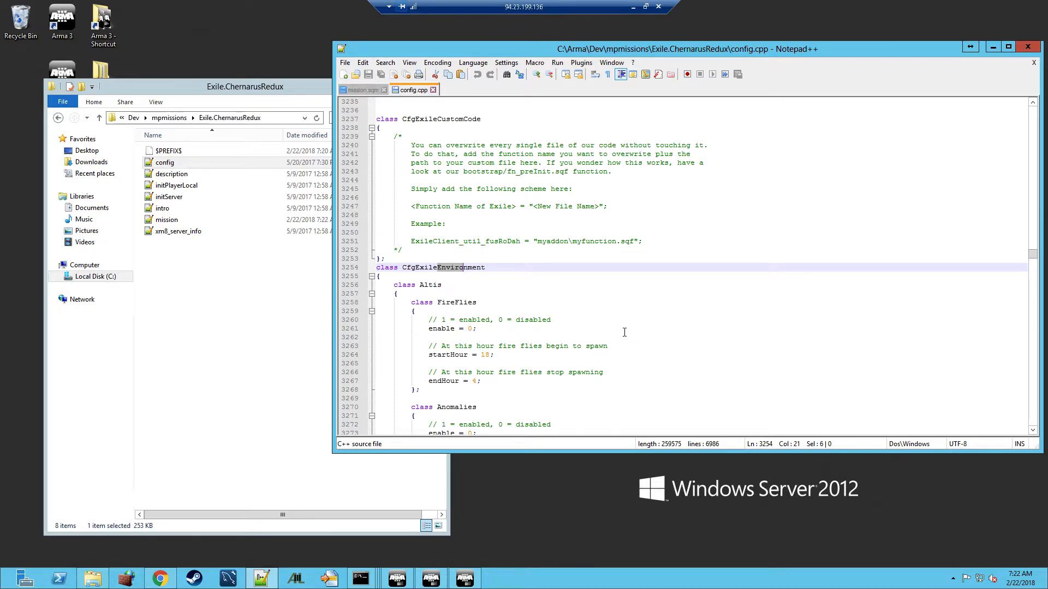
scroll(453, 296, "down", 15)
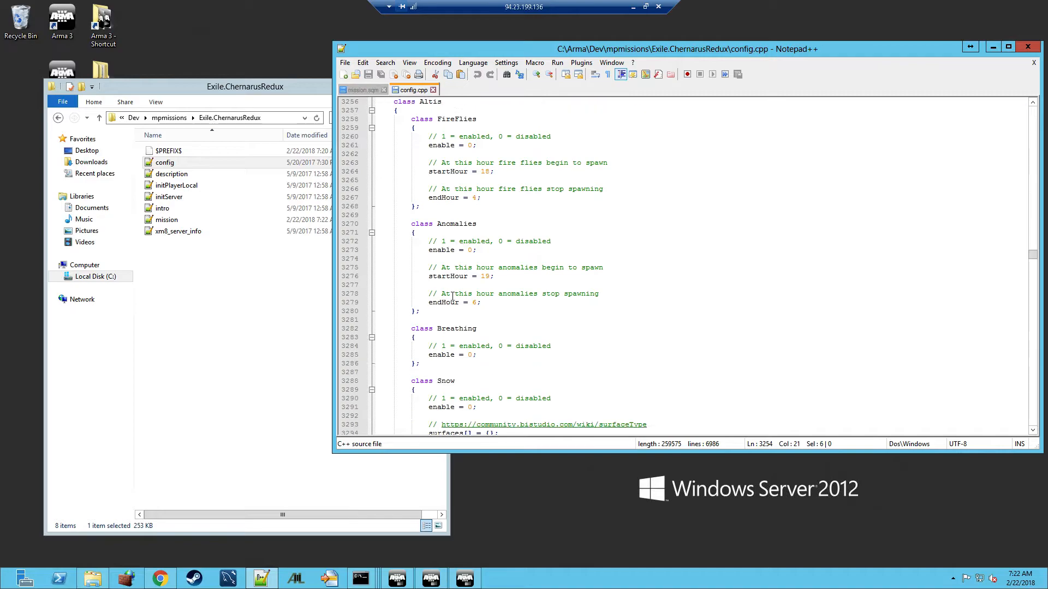
scroll(452, 296, "down", 8)
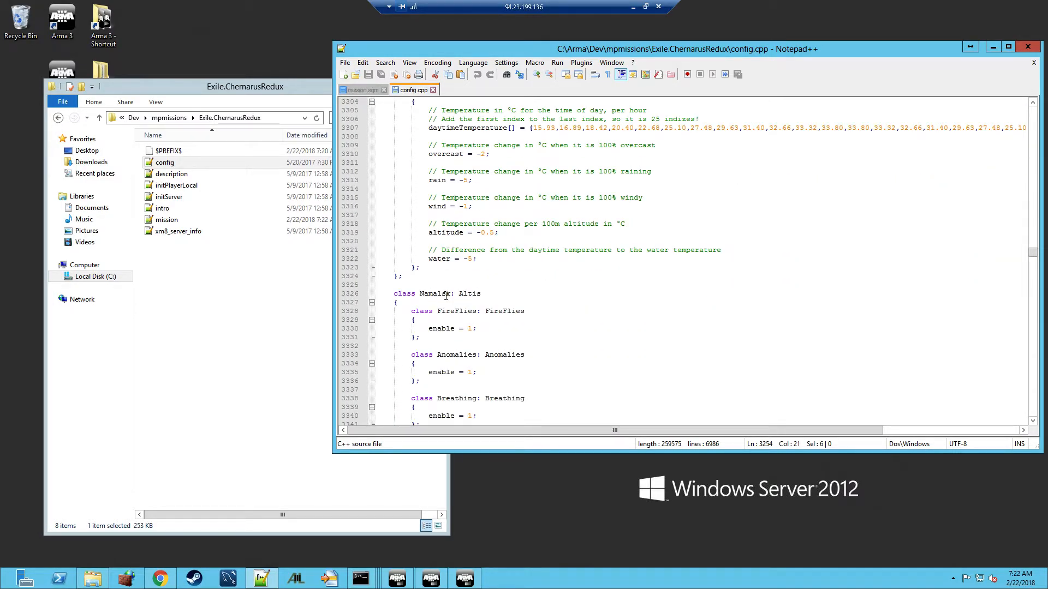
scroll(438, 295, "down", 14)
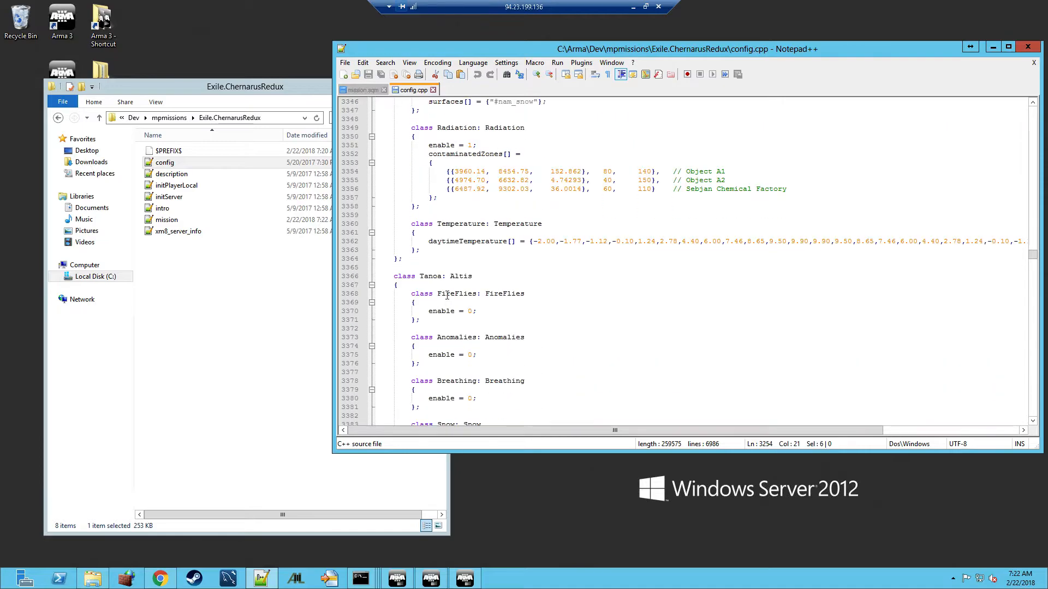
scroll(448, 295, "down", 4)
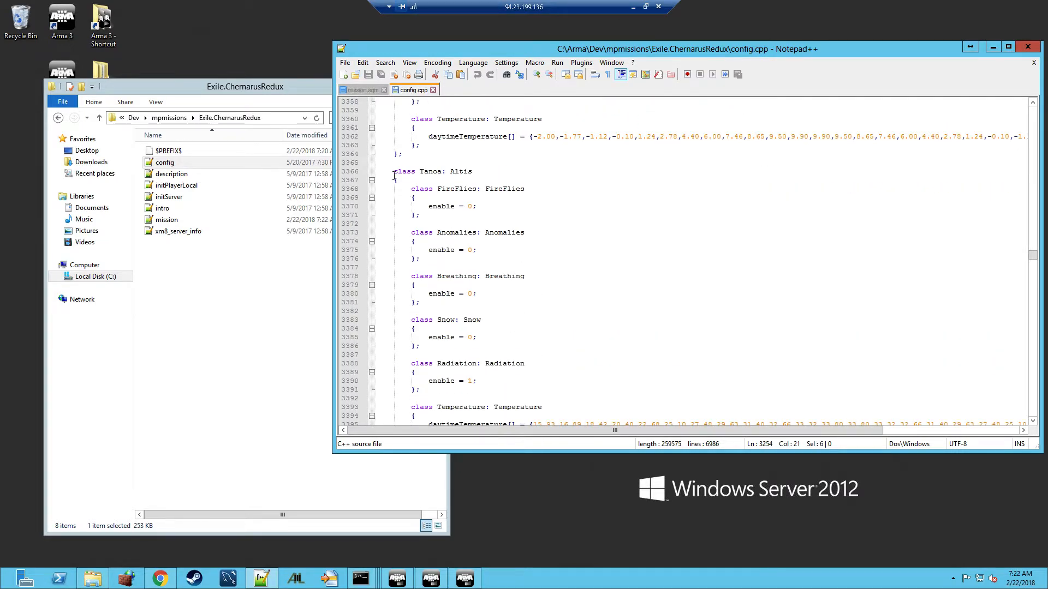
Duplicate the Tanoa: Altis environment class, pasting the copy after its closing brace
left_click_drag(379, 172, 423, 337)
scroll(436, 270, "down", 4)
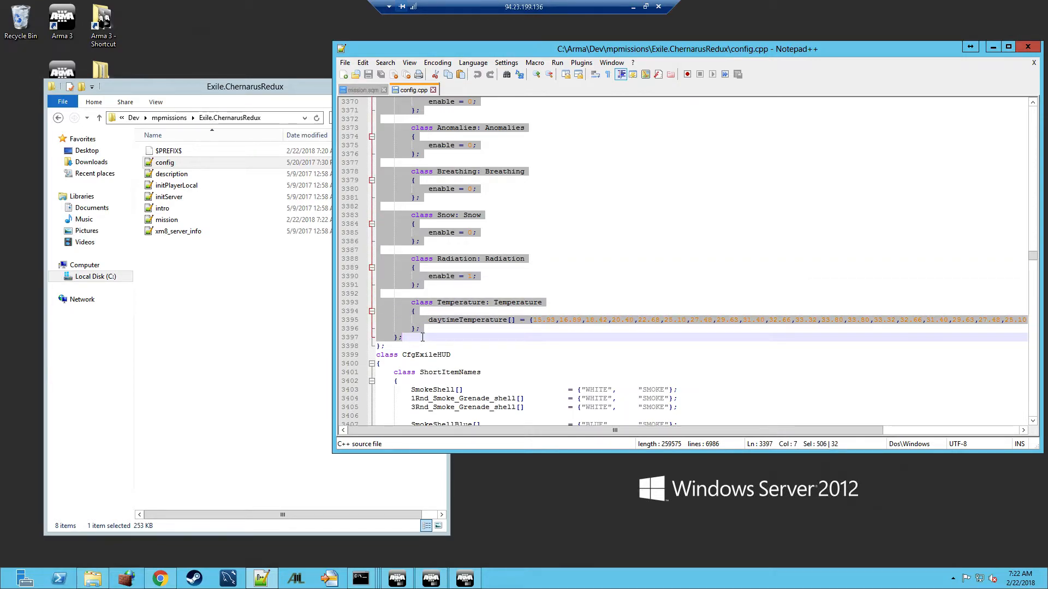
key("ctrl+c")
left_click(422, 337)
key("Return")
key("ctrl+v")
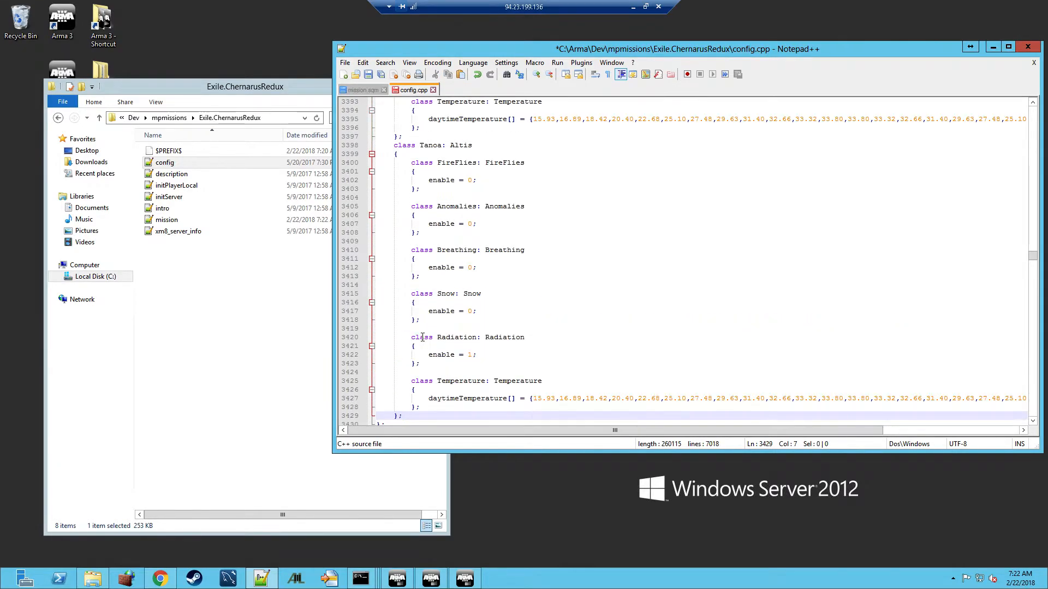
Rename the copied class to ChernarusRedux: Altis, save config.cpp, and close Notepad++
scroll(430, 225, "up", 3)
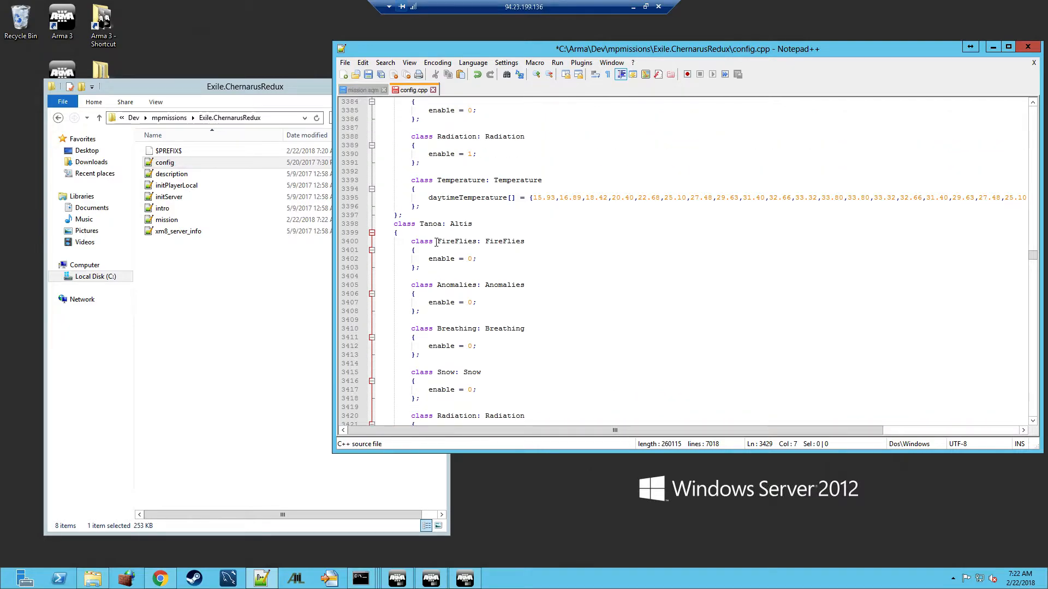
double_click(430, 224)
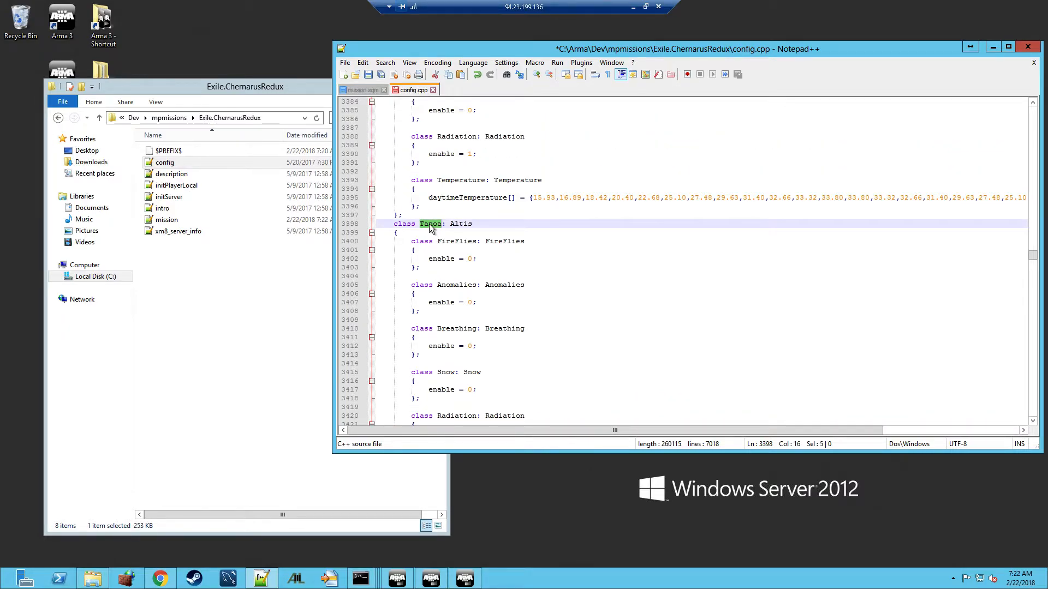
type("Chernar")
type("usRedu")
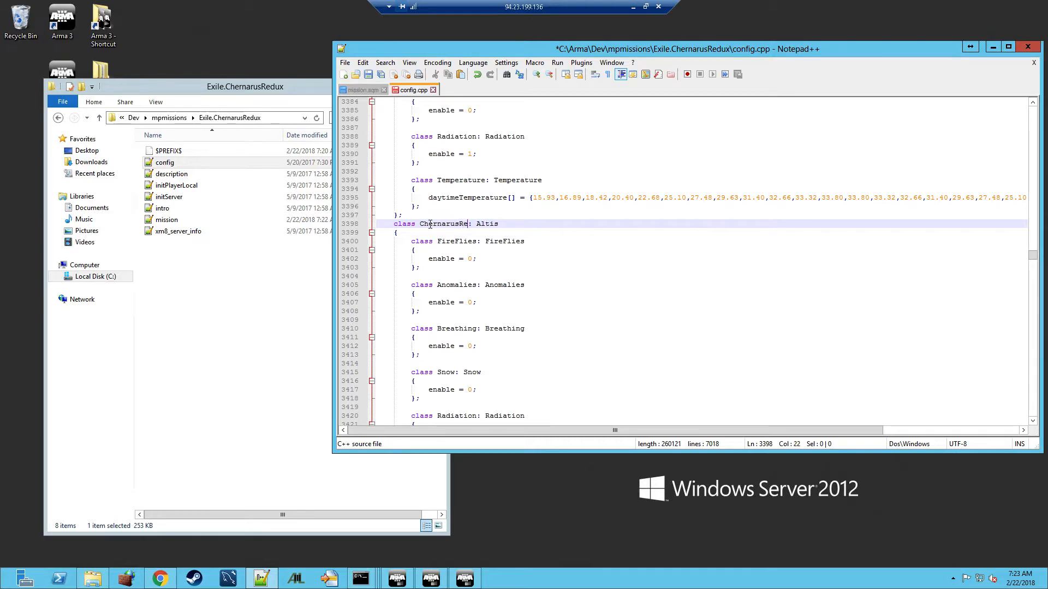
type("x")
scroll(544, 293, "down", 3)
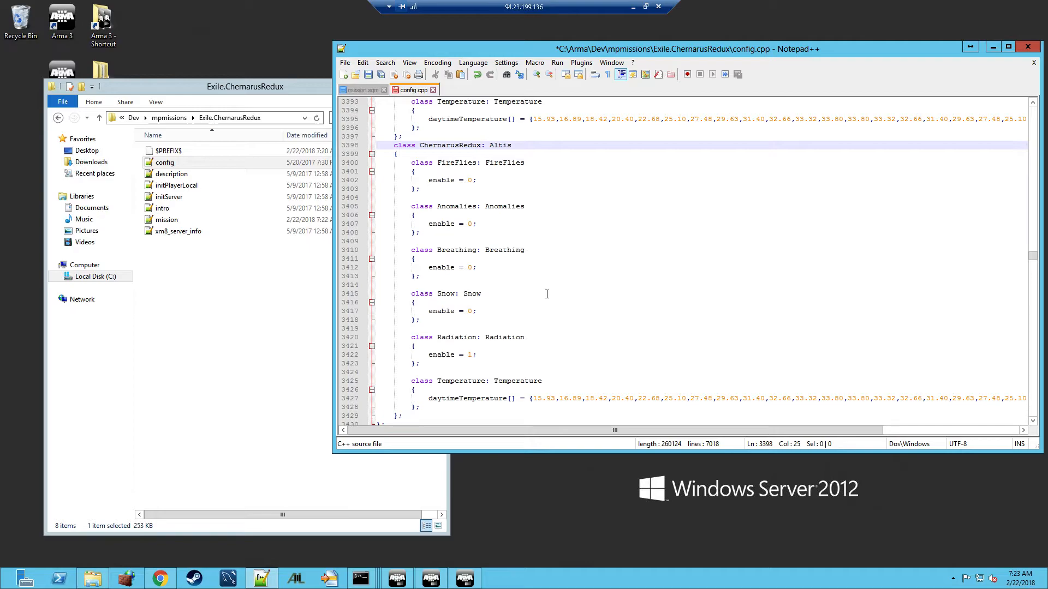
left_click(369, 75)
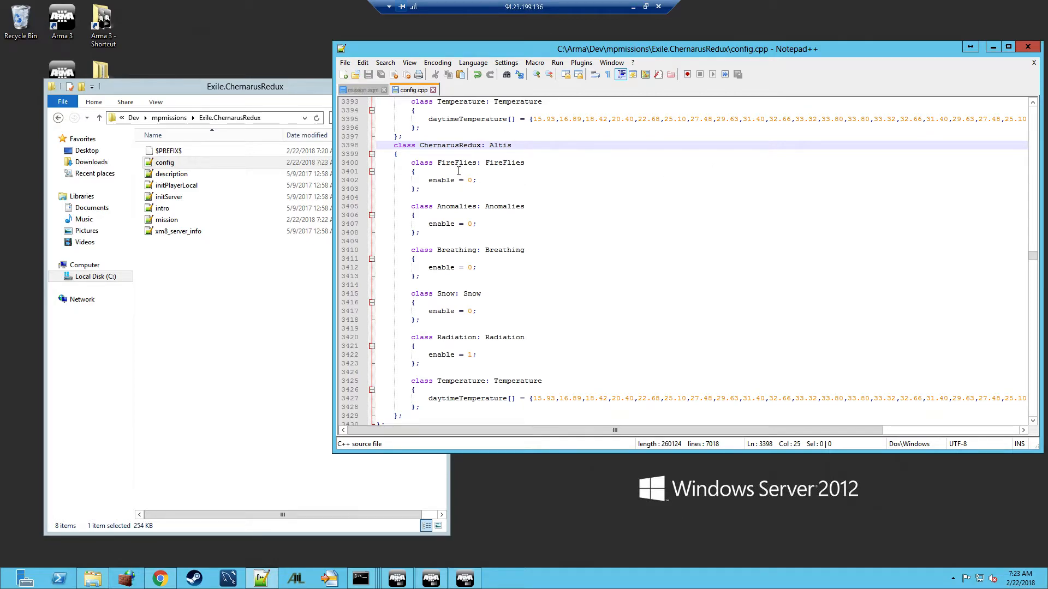
left_click(1030, 48)
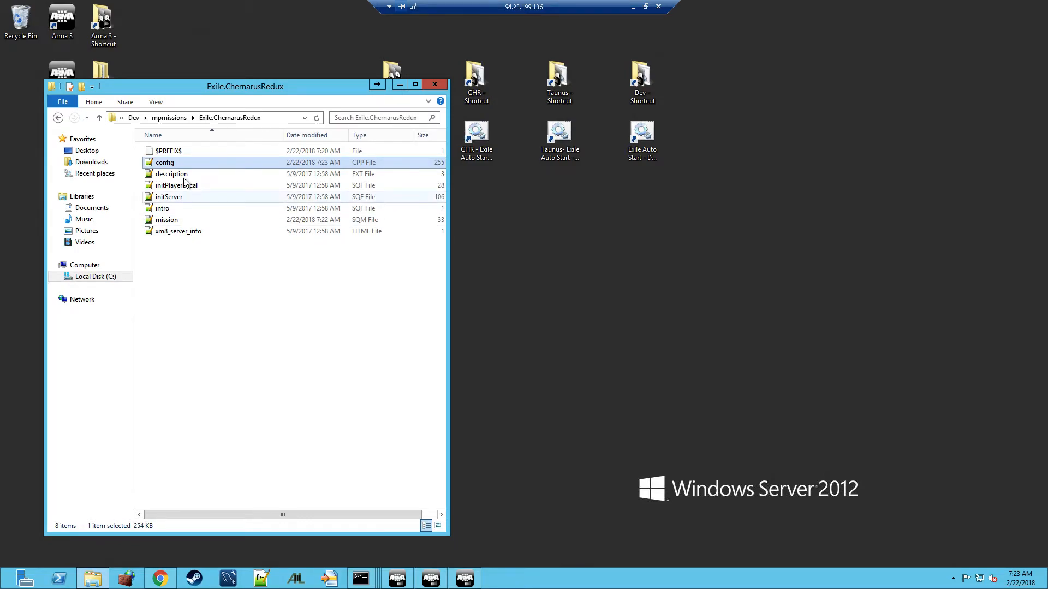
Create a 'working' folder in mpmissions and move the old Exile.ChernarusRedux PBO into it
left_click(175, 119)
left_click(178, 163)
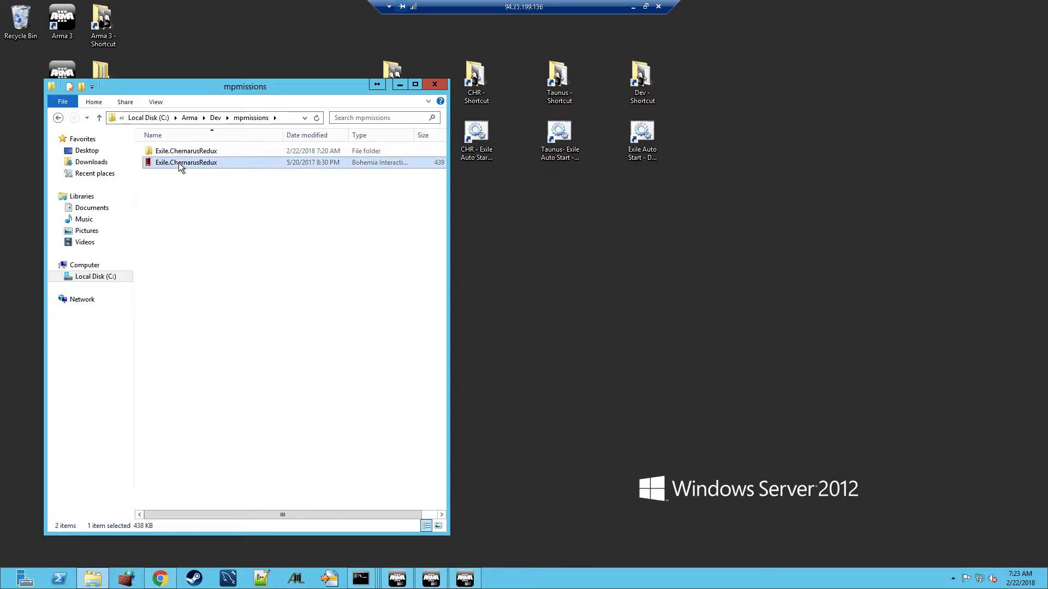
right_click(214, 241)
mouse_move(298, 376)
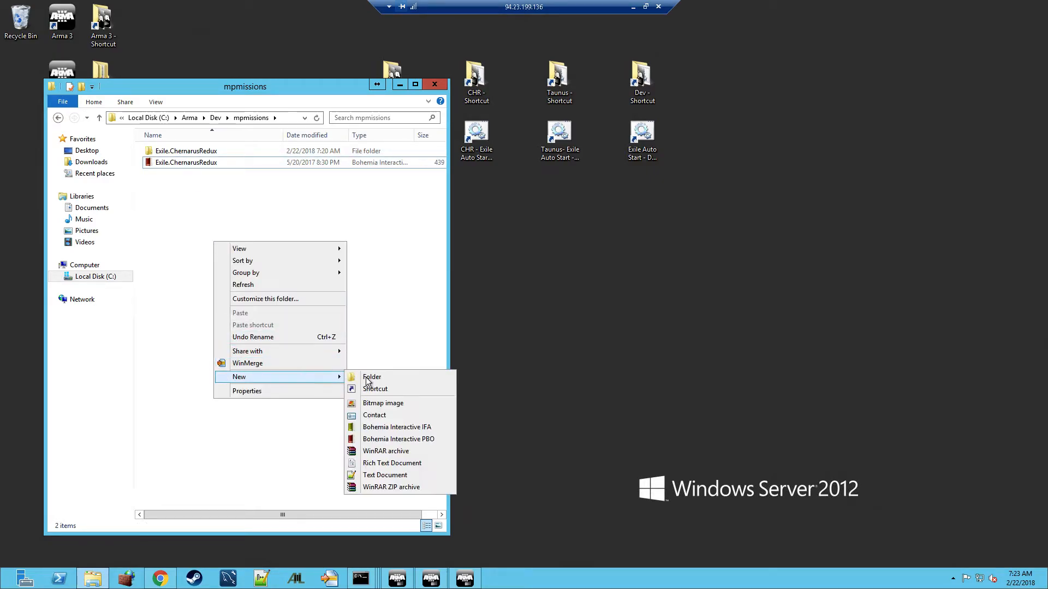
left_click(366, 381)
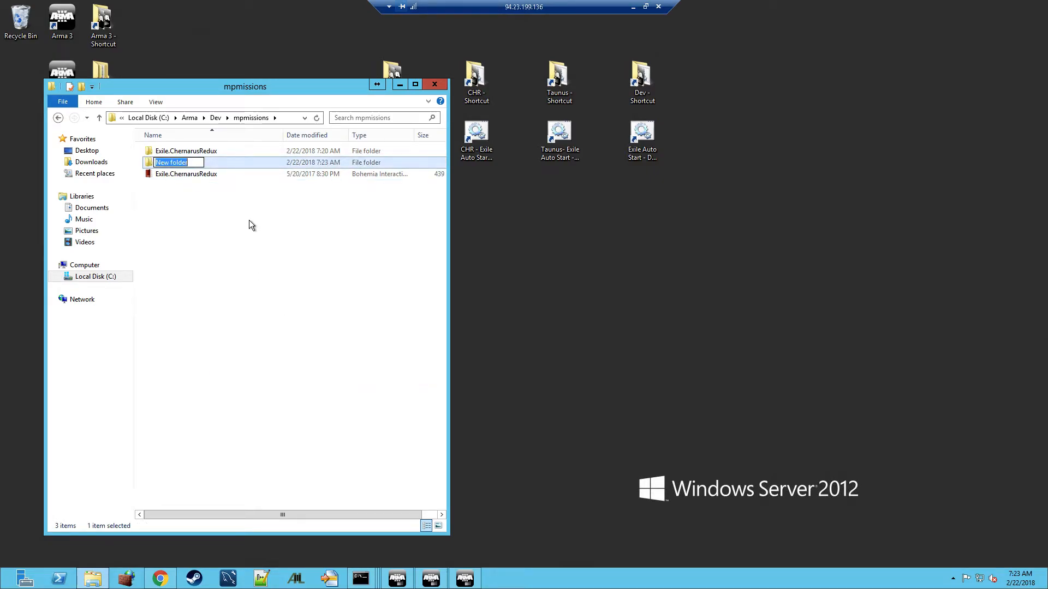
type("working")
key("Return")
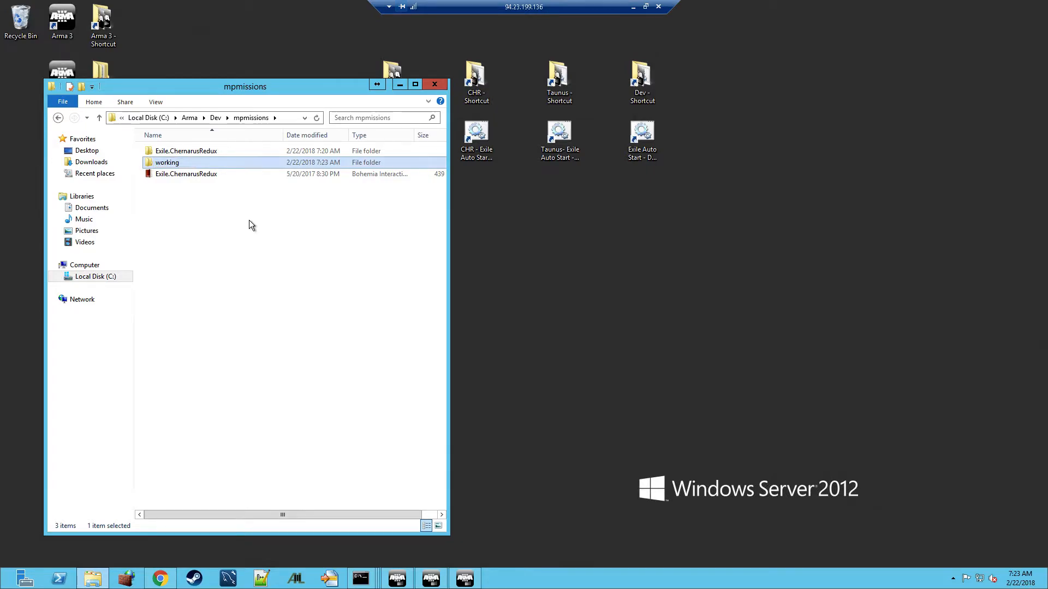
left_click(172, 174)
left_click_drag(173, 174, 219, 165)
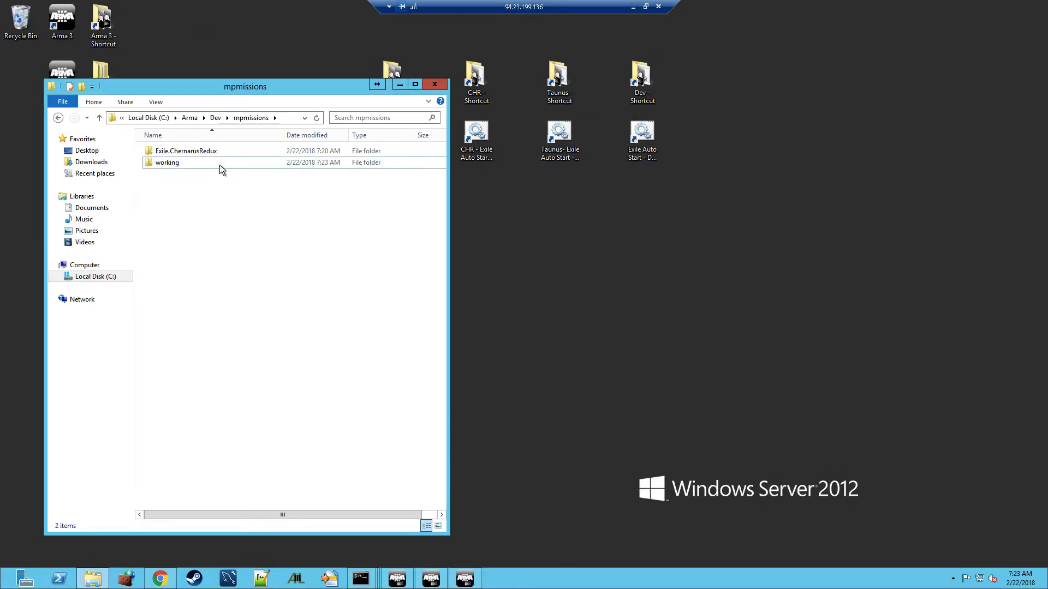
Pack the Exile.ChernarusRedux folder into Exile.ChernarusRedux.pbo with PBO Manager, then delete the unpacked folder
left_click(181, 156)
right_click(182, 157)
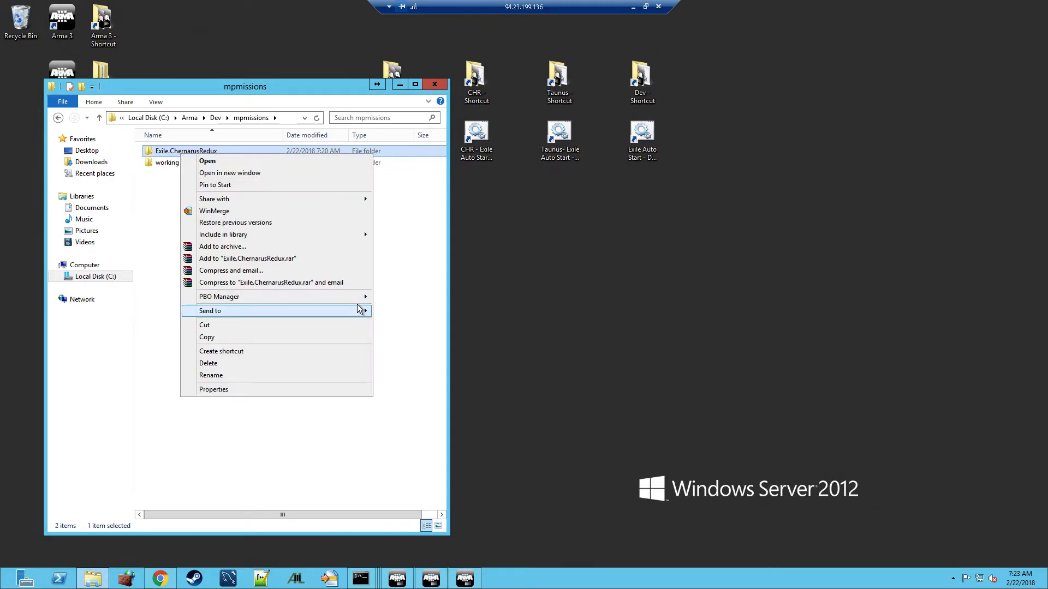
mouse_move(360, 300)
left_click(420, 296)
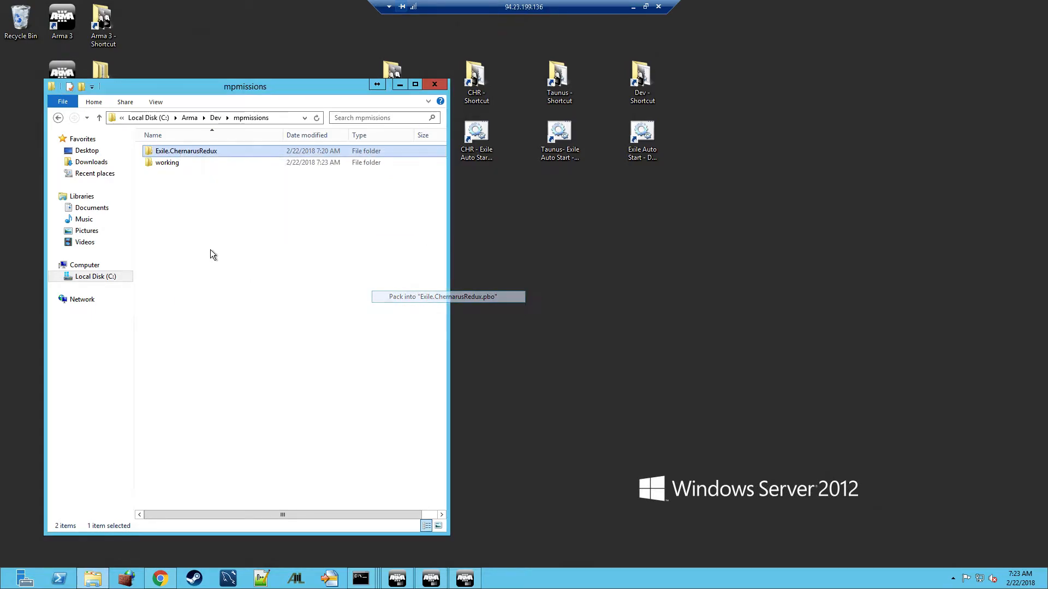
left_click(197, 153)
key("Delete")
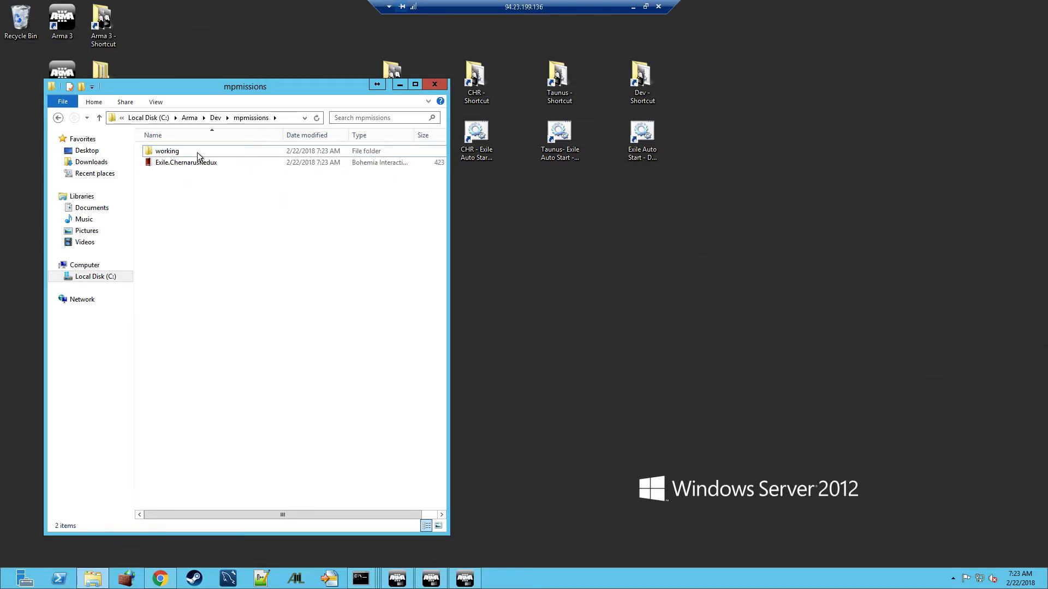
Launch the Exile Auto Start - Dev Build script from the Dev folder
left_click(215, 118)
scroll(189, 295, "down", 4)
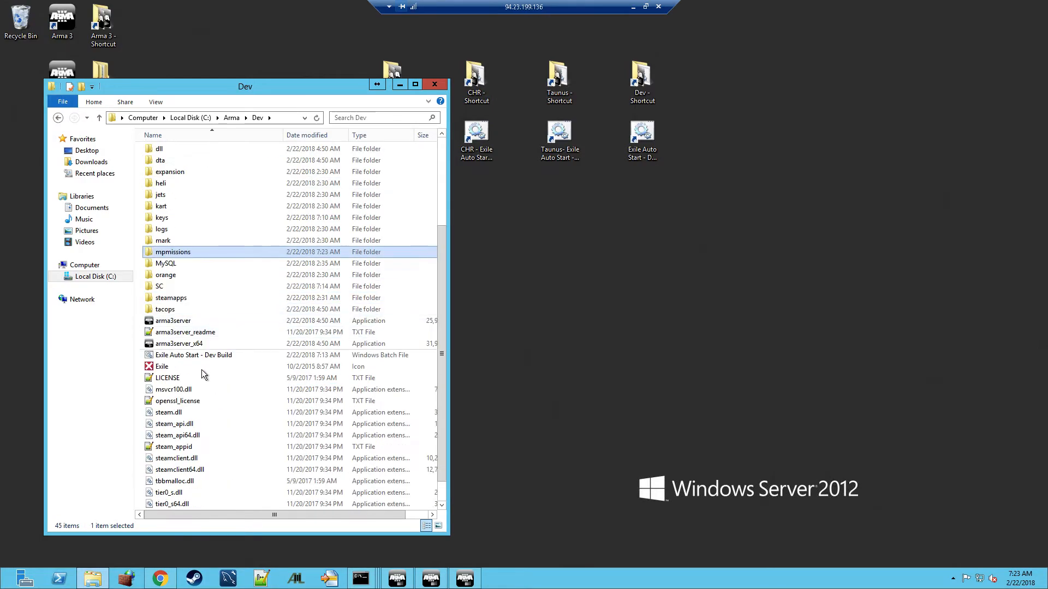
left_click(195, 356)
double_click(195, 356)
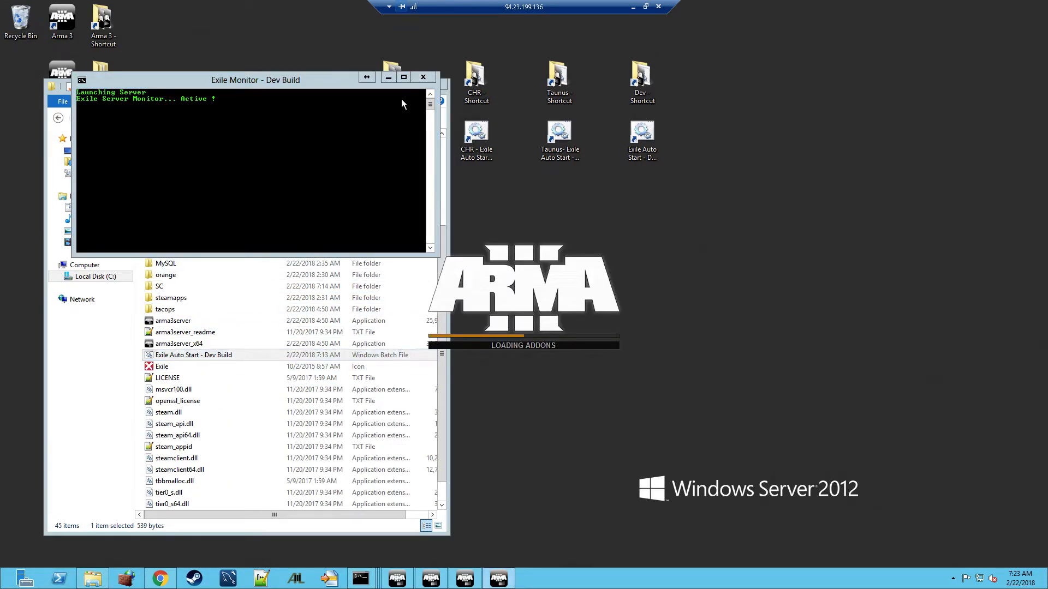
Close the Exile Monitor console and enlarge the Explorer window while the server loads
left_click(424, 77)
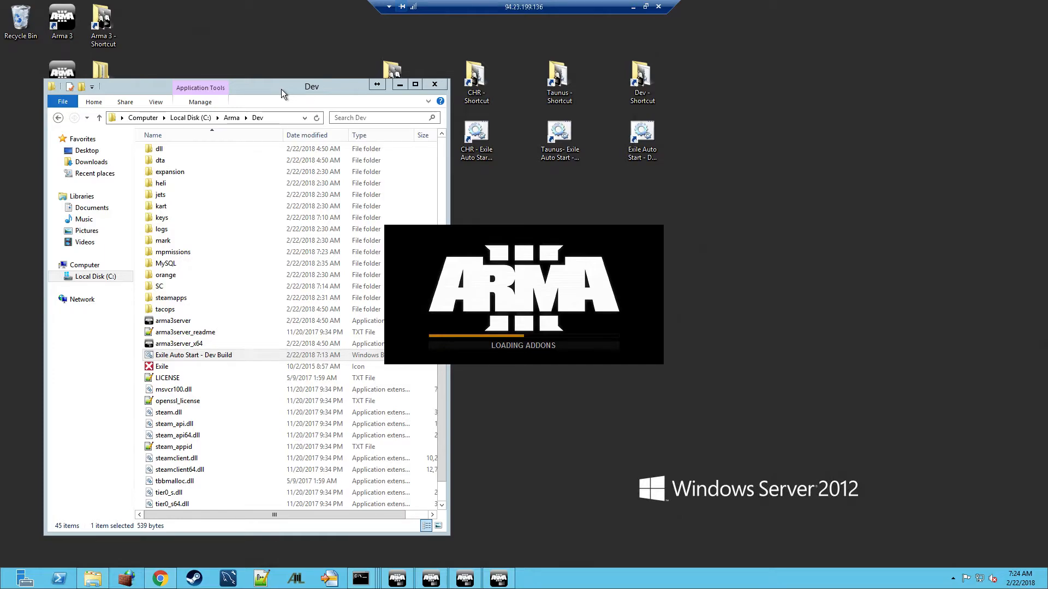
left_click_drag(296, 80, 296, 41)
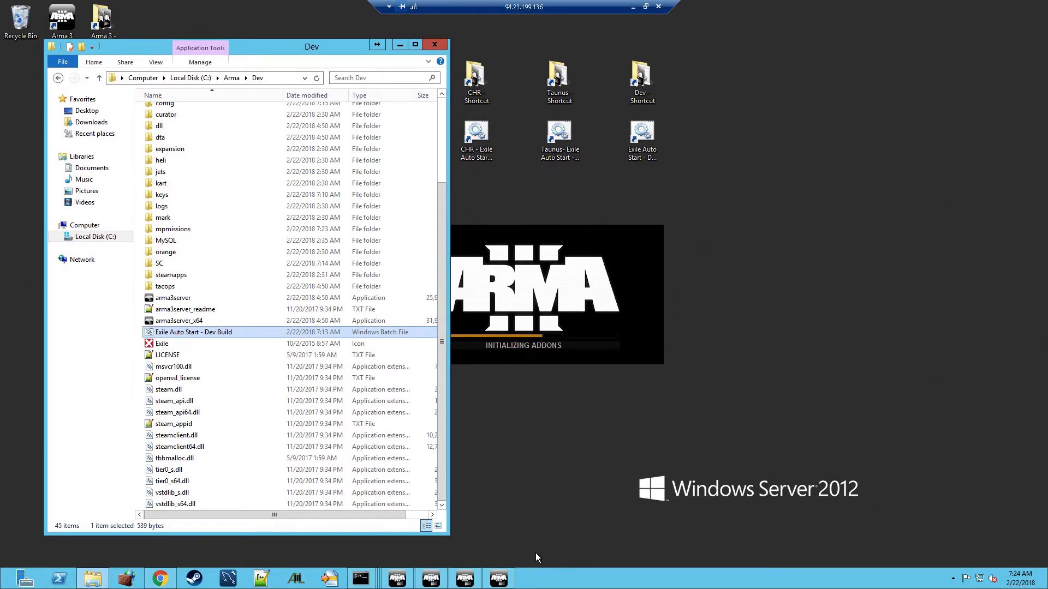
mouse_move(500, 583)
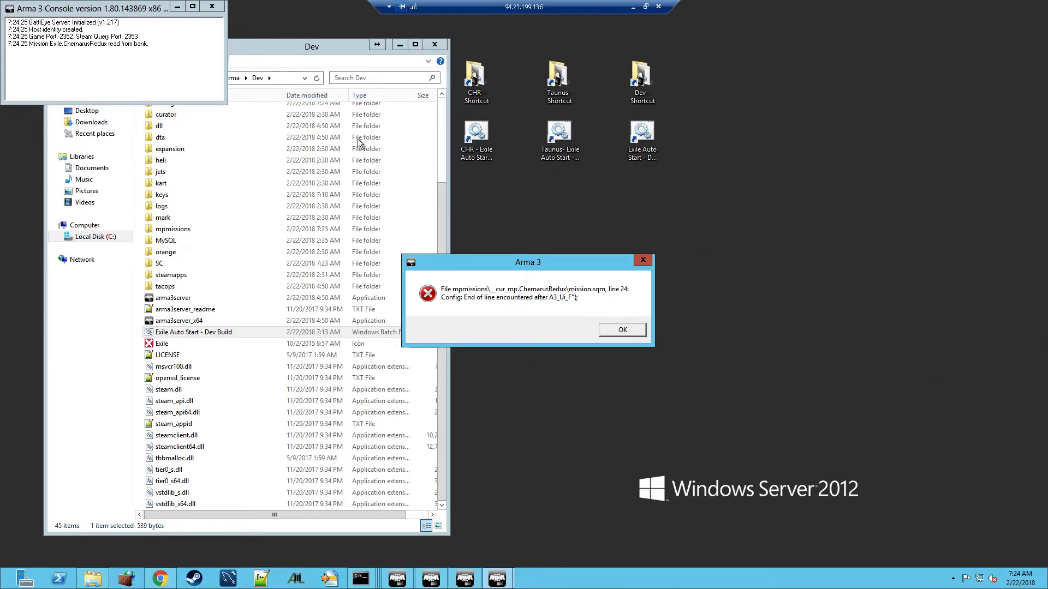
Move the Arma 3 error aside and extract the Exile.ChernarusRedux PBO into its own folder
left_click_drag(525, 264, 782, 177)
left_click_drag(848, 115, 855, 73)
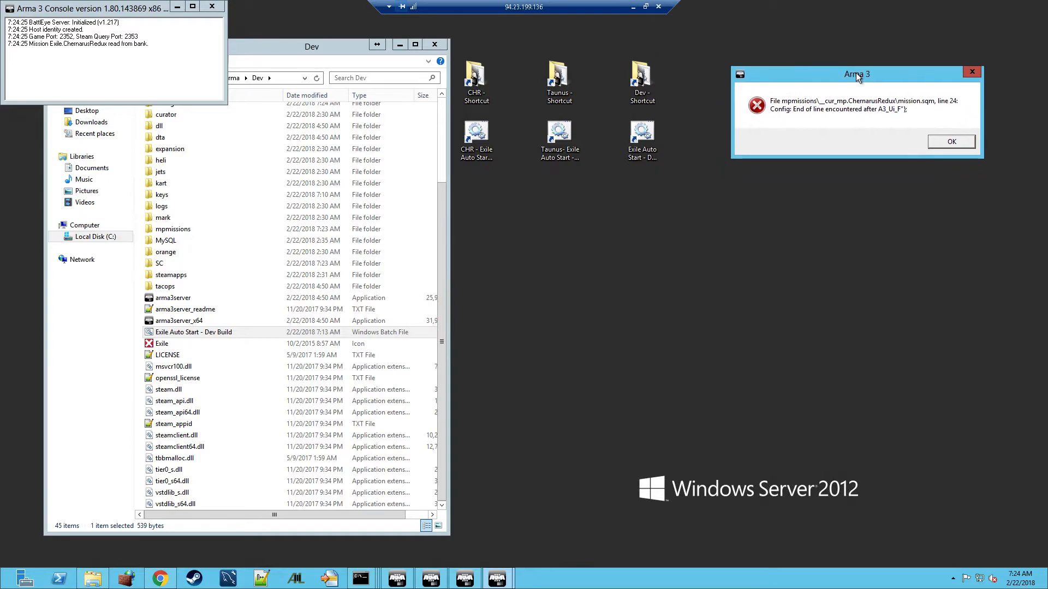
double_click(174, 229)
left_click(178, 122)
right_click(178, 122)
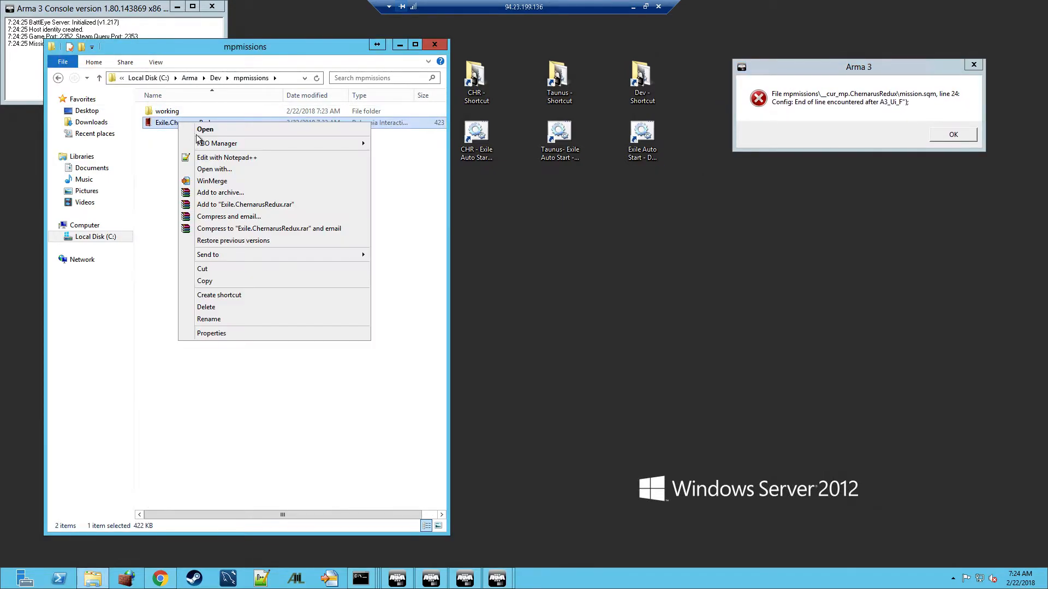
mouse_move(356, 142)
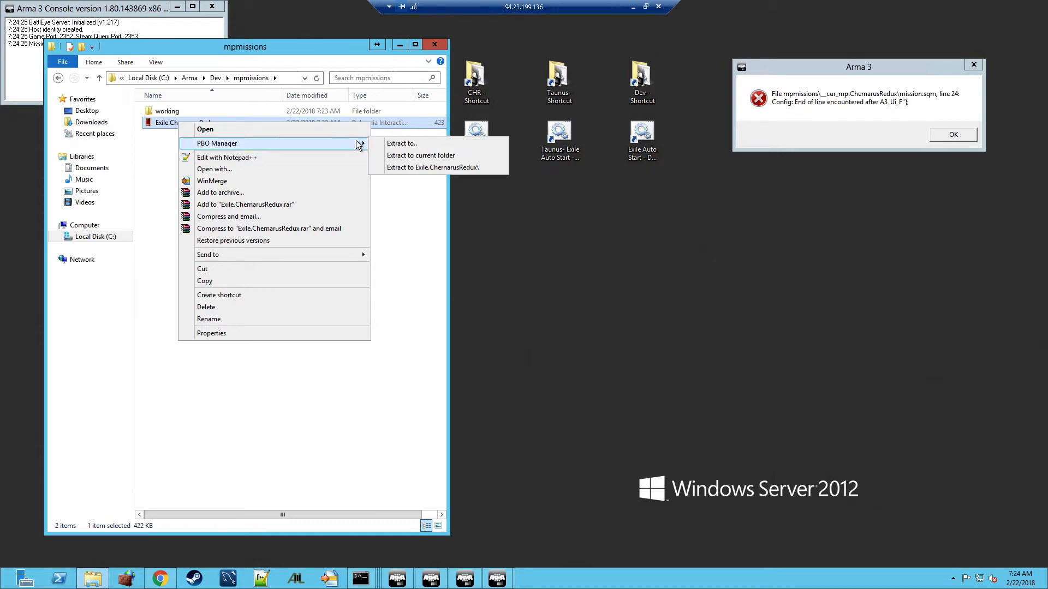
left_click(421, 168)
Open mission.sqm from the extracted Exile.ChernarusRedux folder in Notepad++
double_click(174, 113)
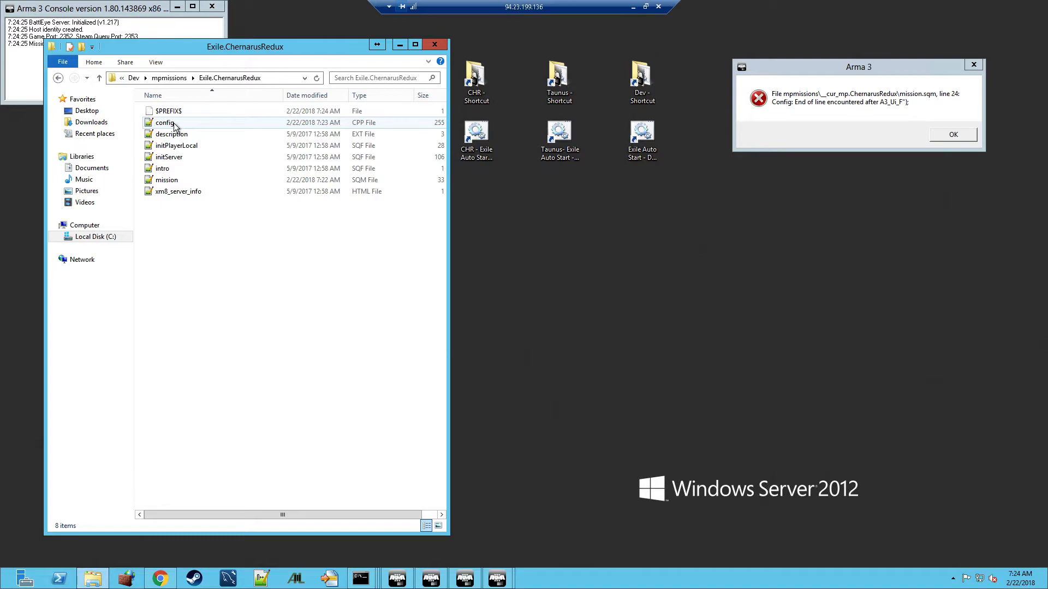
left_click(167, 181)
double_click(168, 181)
left_click_drag(661, 45, 368, 61)
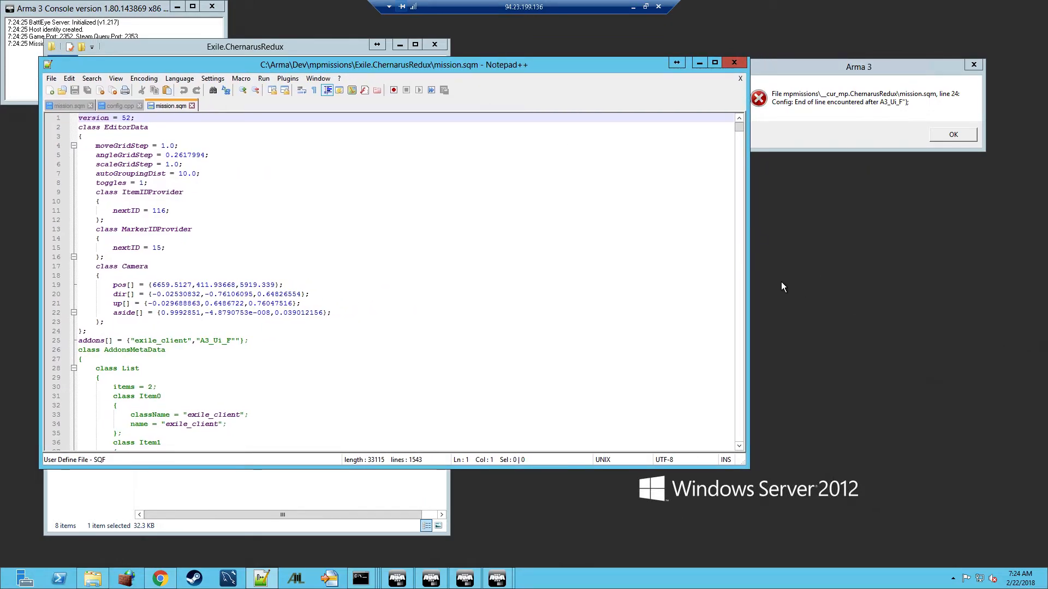
Delete the extra quote after A3_Ui_F on line 25 of mission.sqm and save
left_click_drag(748, 271, 552, 271)
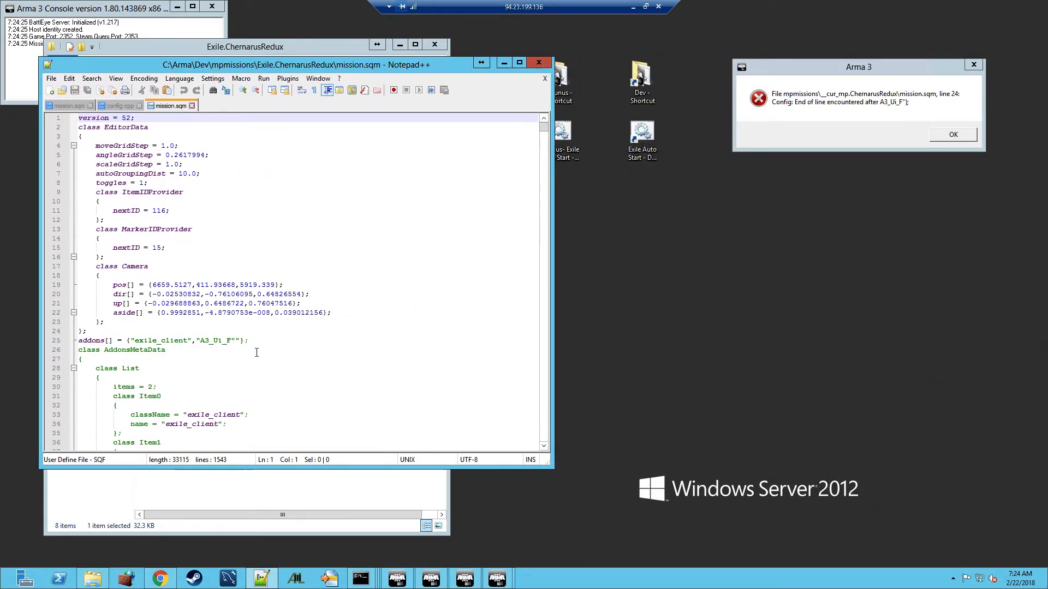
left_click(228, 340)
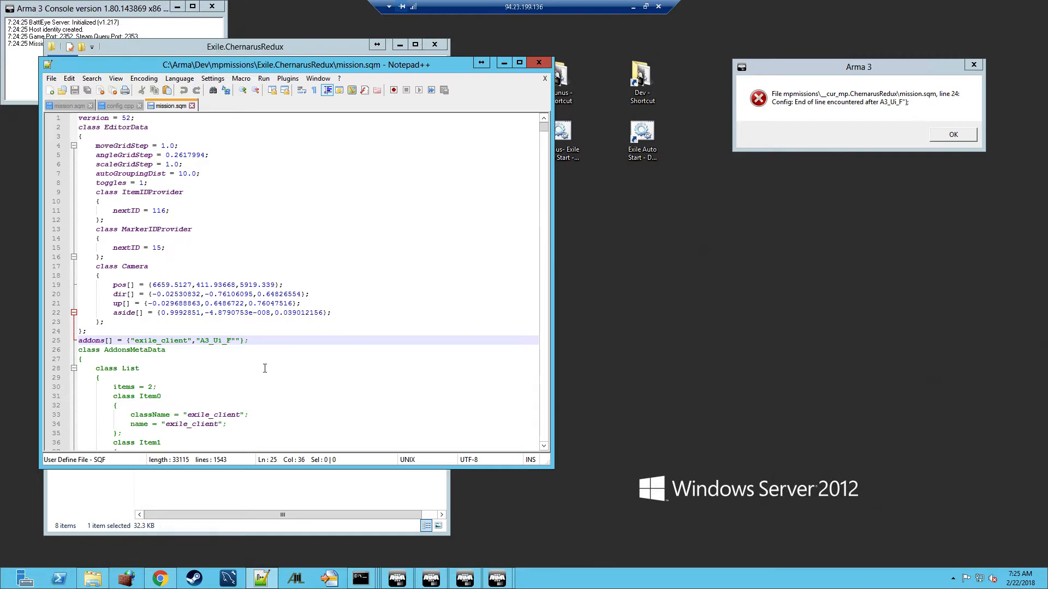
key("BackSpace")
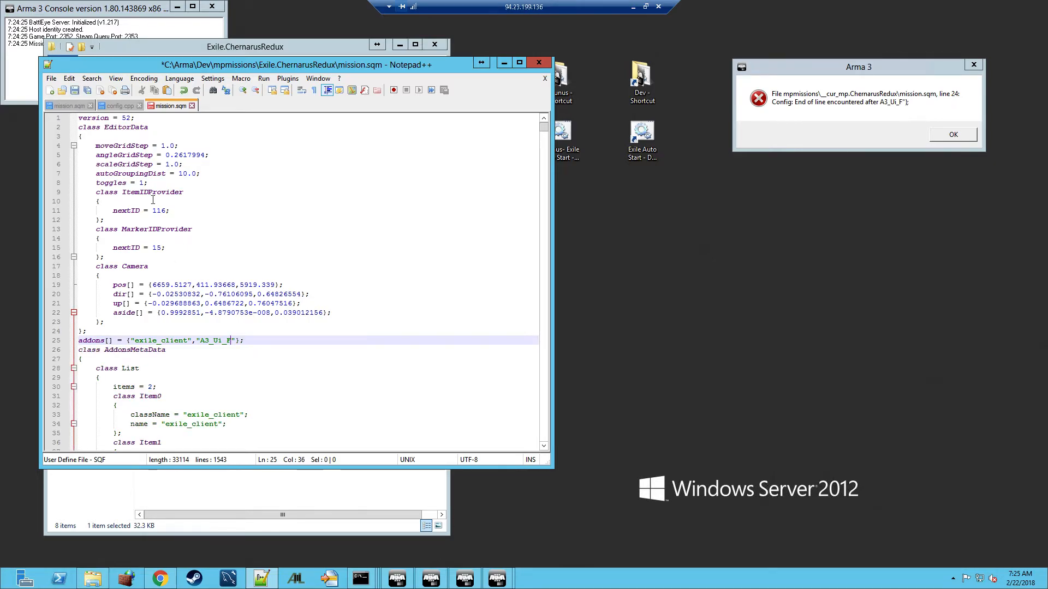
left_click(75, 90)
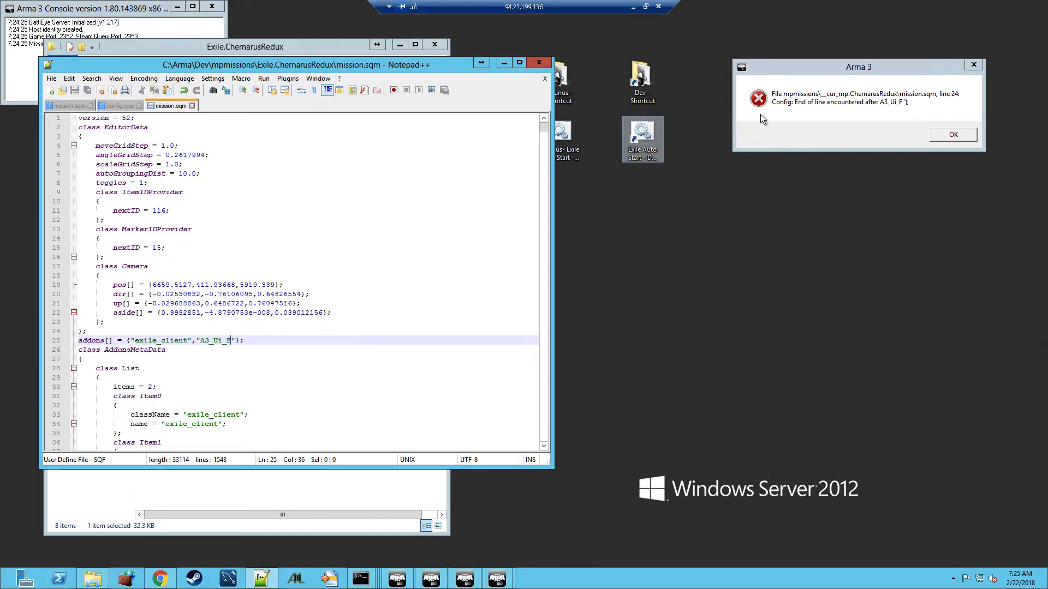
Dismiss the Arma 3 config error, close the crashed server and close Notepad++
left_click(943, 138)
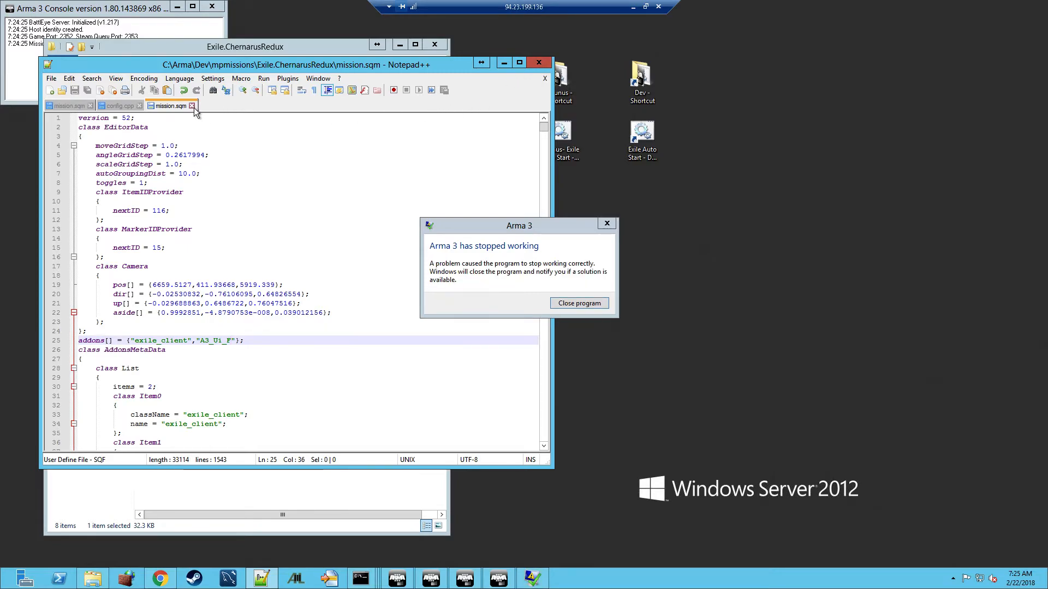
left_click(588, 303)
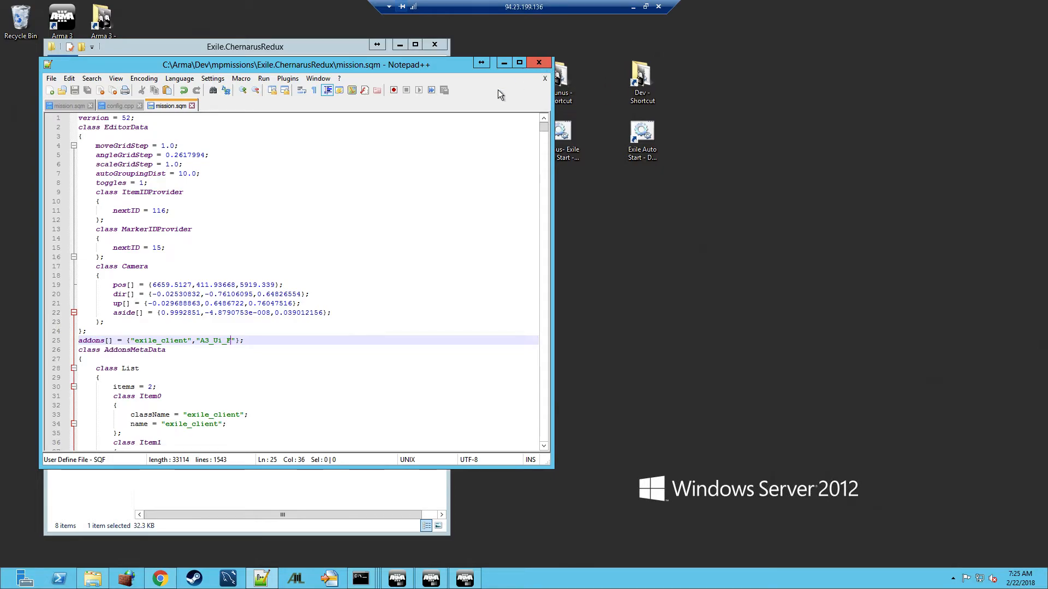
left_click(539, 62)
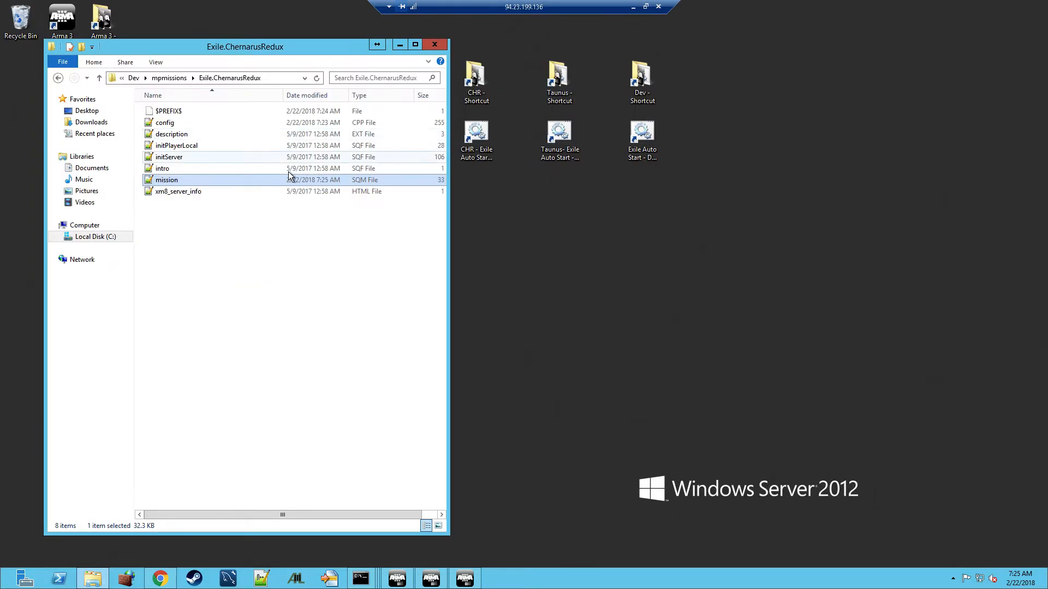
Delete the old Exile.ChernarusRedux PBO and repack the fixed folder into Exile.ChernarusRedux.pbo
left_click(176, 79)
left_click(170, 134)
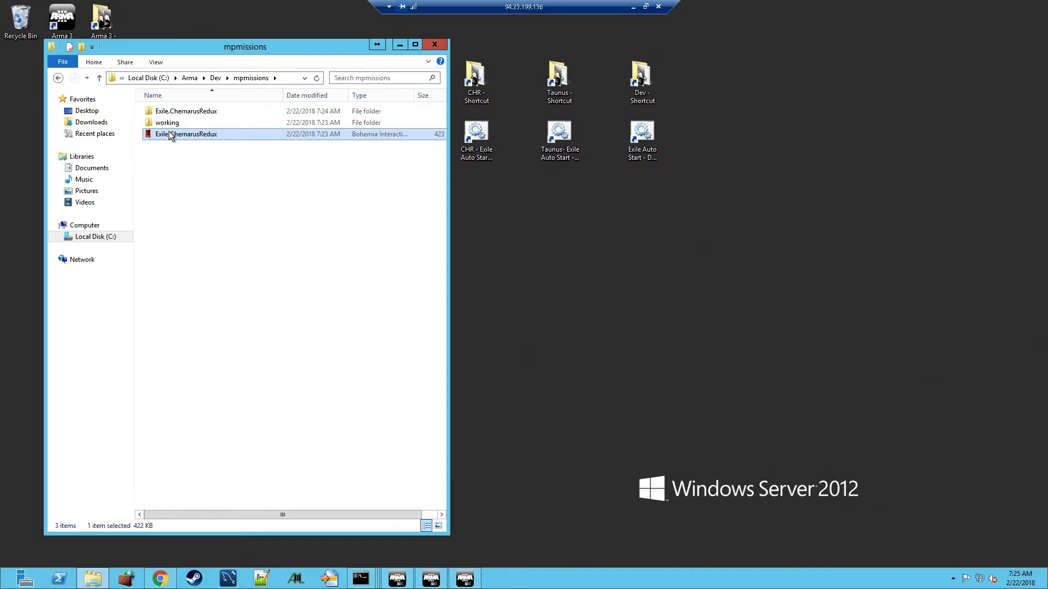
key("Delete")
left_click(184, 113)
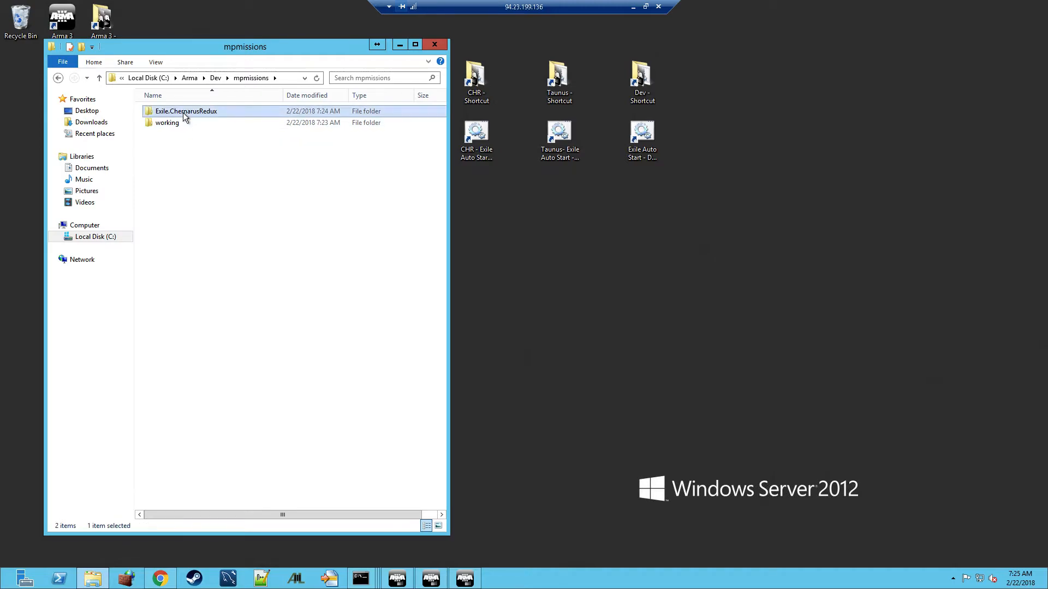
right_click(184, 112)
mouse_move(309, 256)
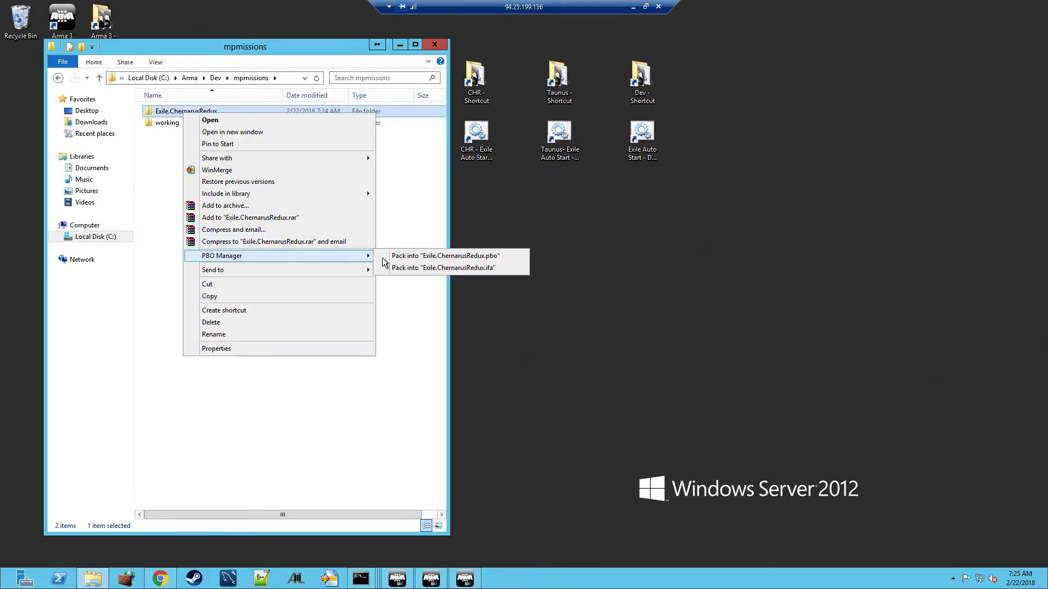
left_click(405, 257)
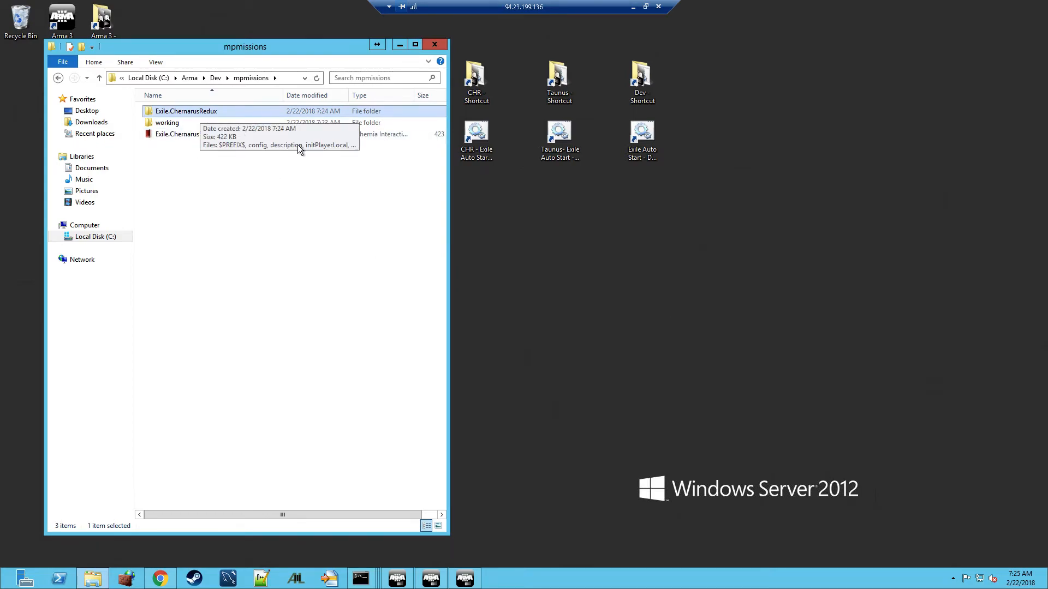
Launch the Exile Auto Start - Dev Build script from the Dev folder
left_click(215, 77)
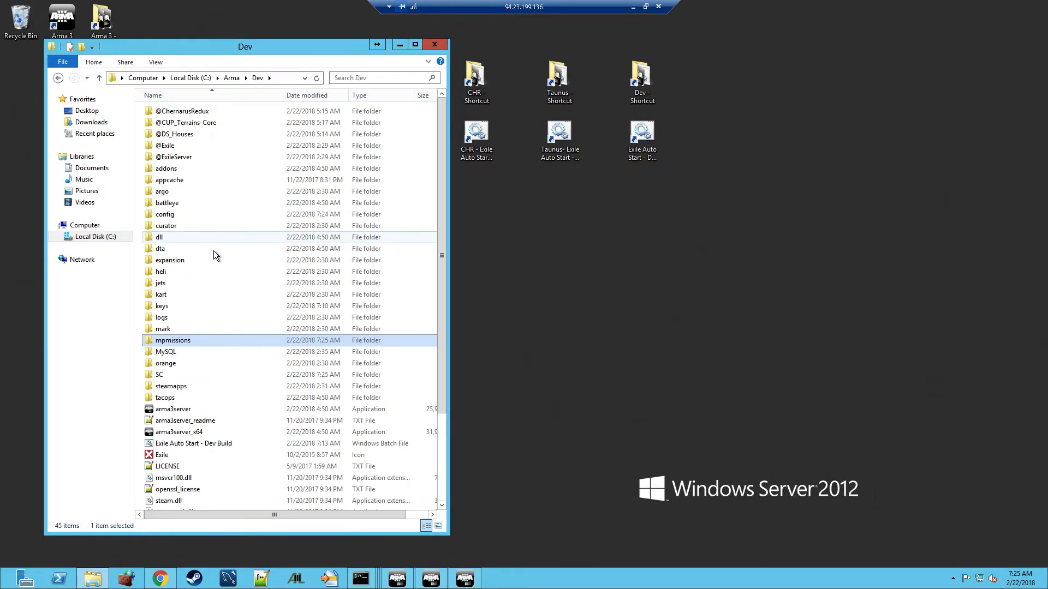
scroll(207, 294, "down", 1)
double_click(192, 346)
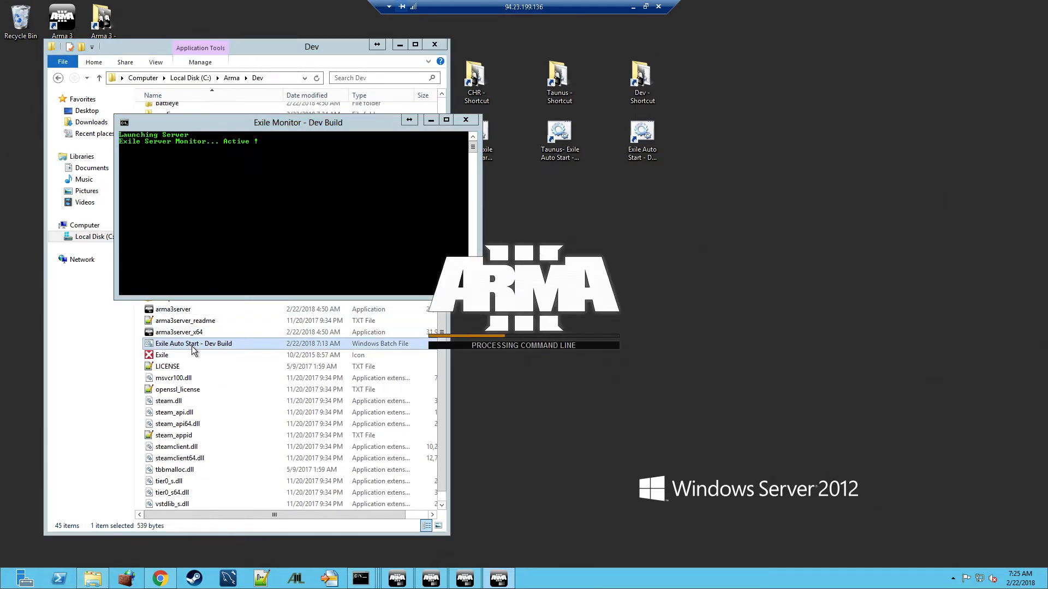
Minimize the Exile Monitor console and widen the Arma 3 server console window
left_click(431, 121)
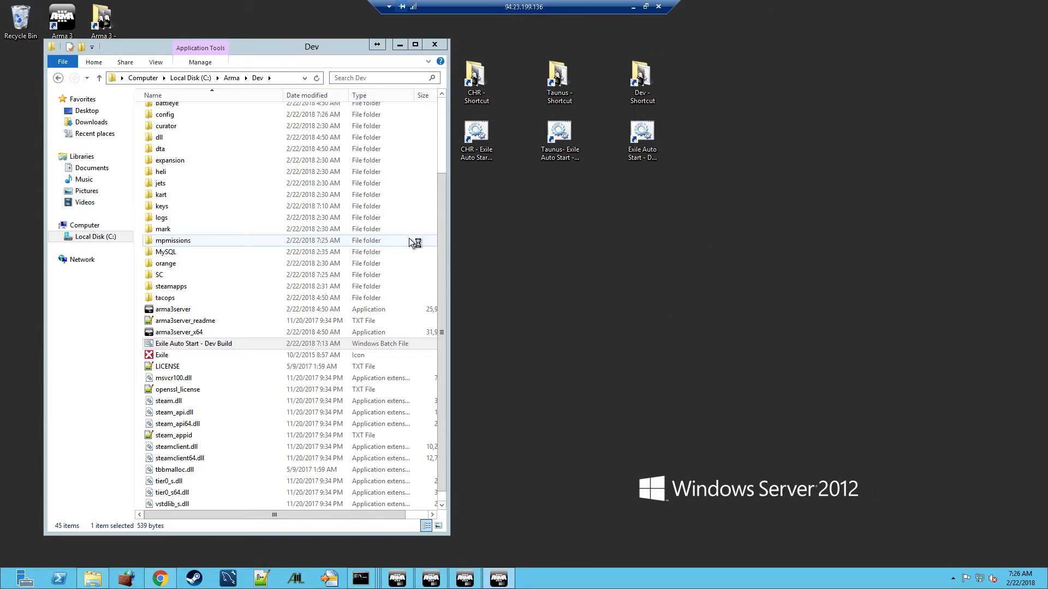
left_click(507, 579)
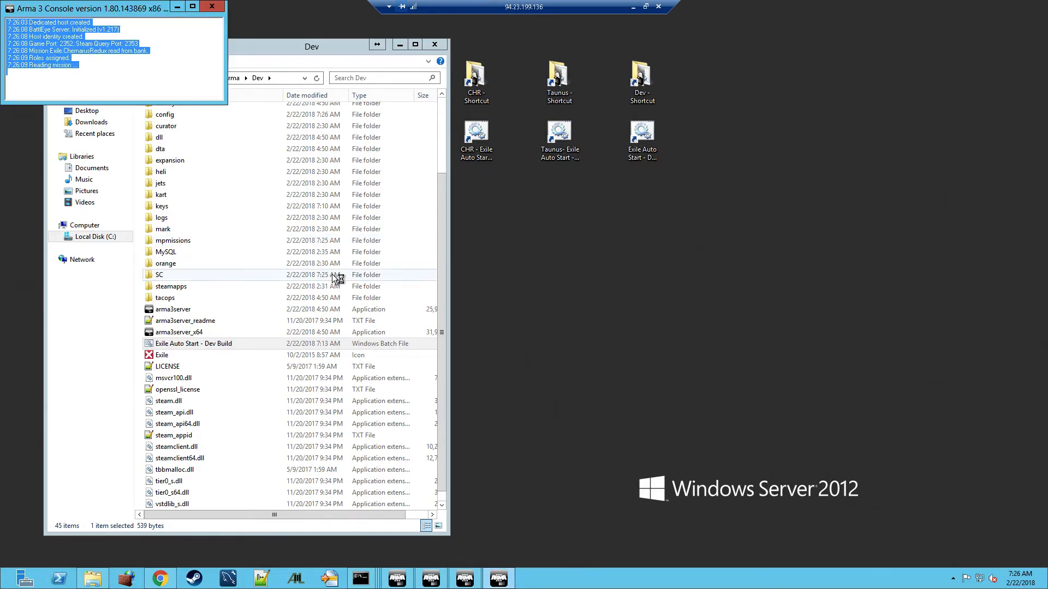
left_click_drag(224, 51, 295, 55)
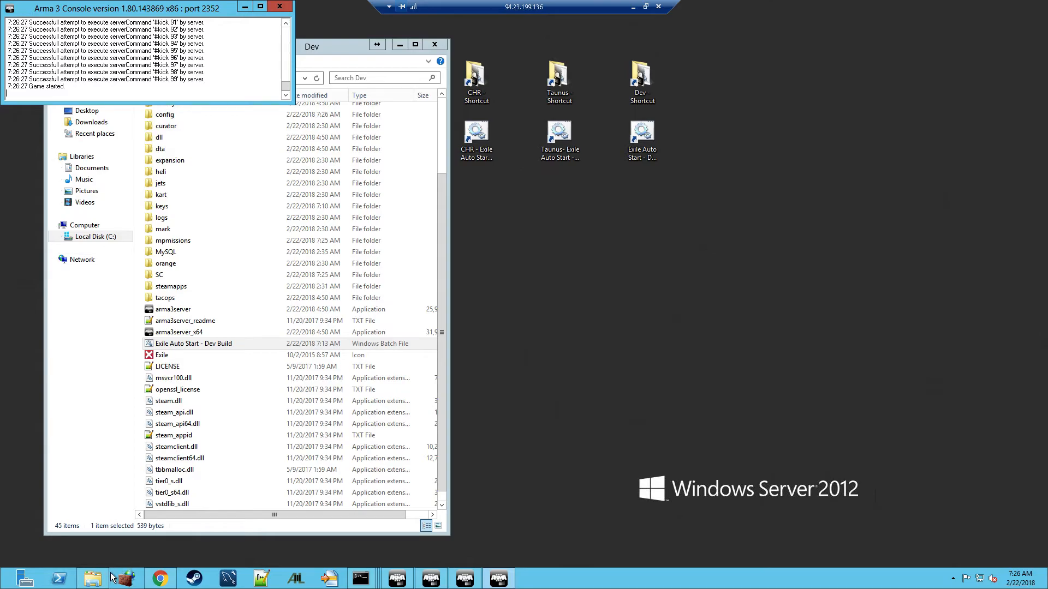
mouse_move(2, 587)
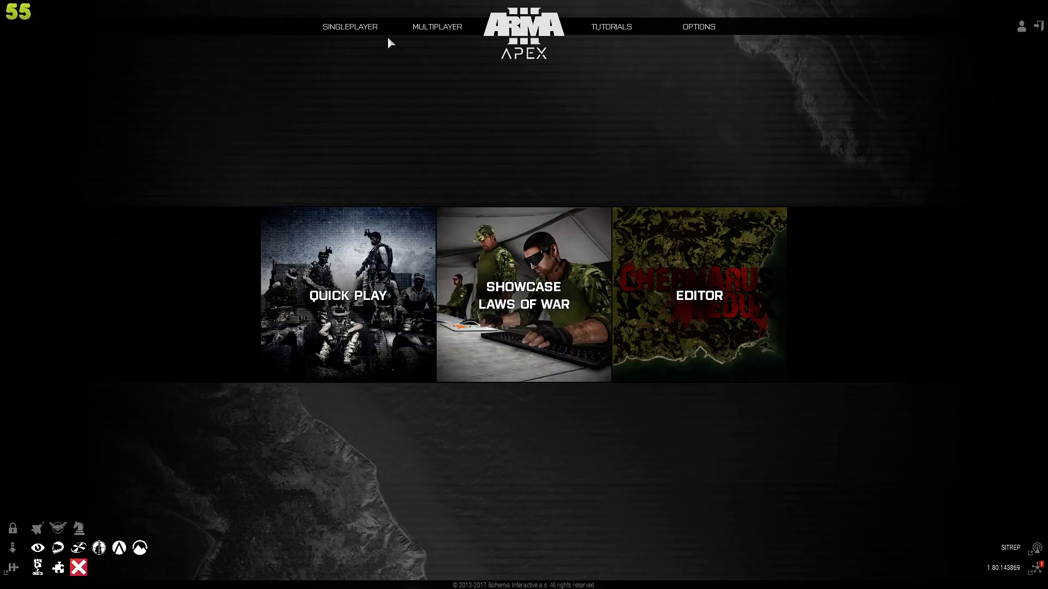
Join CHR DEVELOPER BUILD TEST SERVER from the server browser, entering the server password
mouse_move(428, 34)
left_click(423, 55)
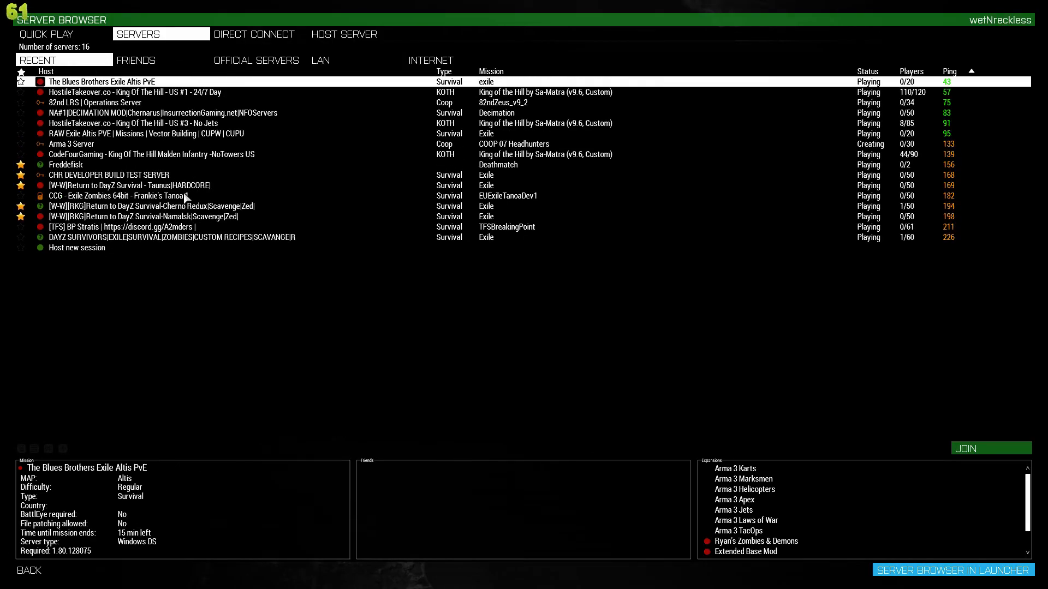
left_click(147, 177)
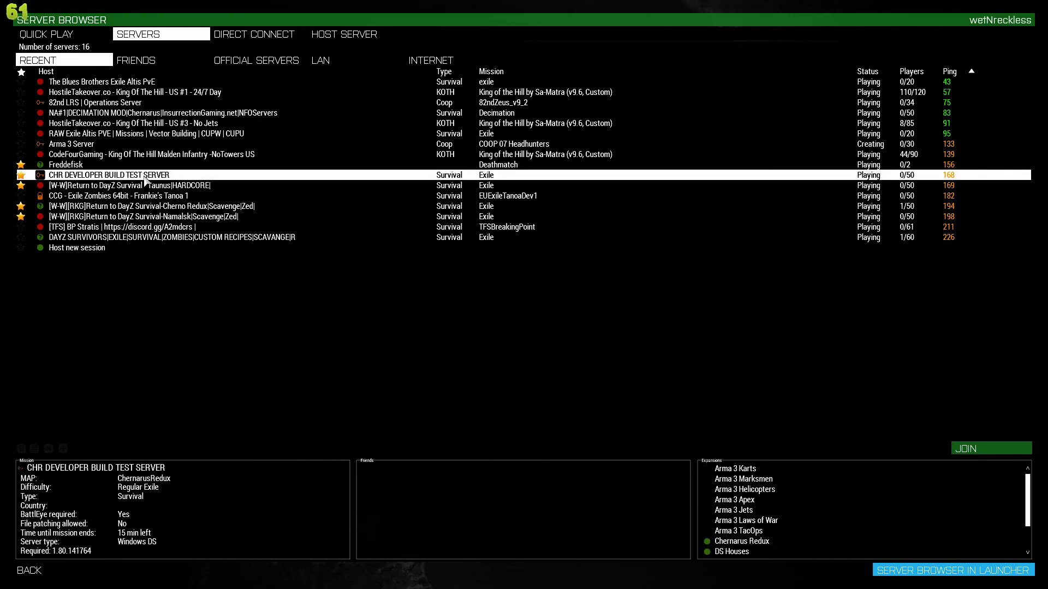
double_click(145, 176)
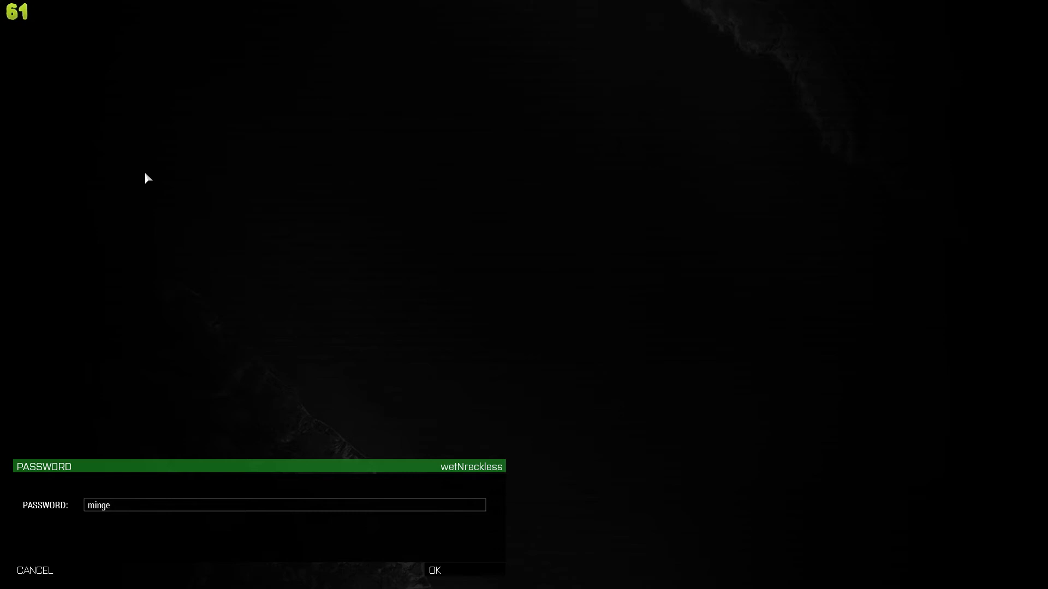
left_click(477, 570)
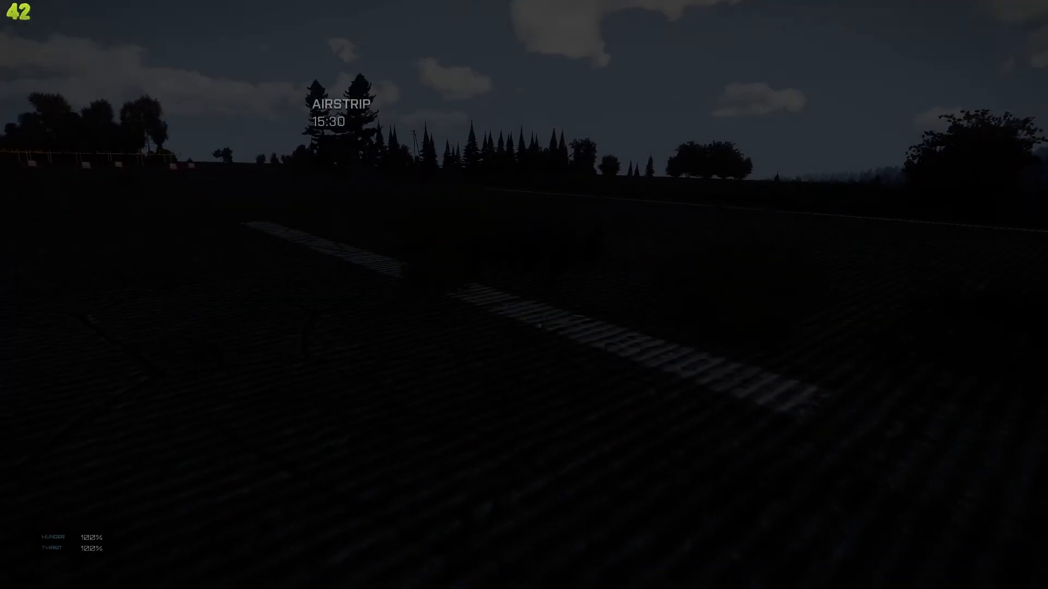
Open the map and zoom and pan to view Chernarus Redux's southern coast
key("m")
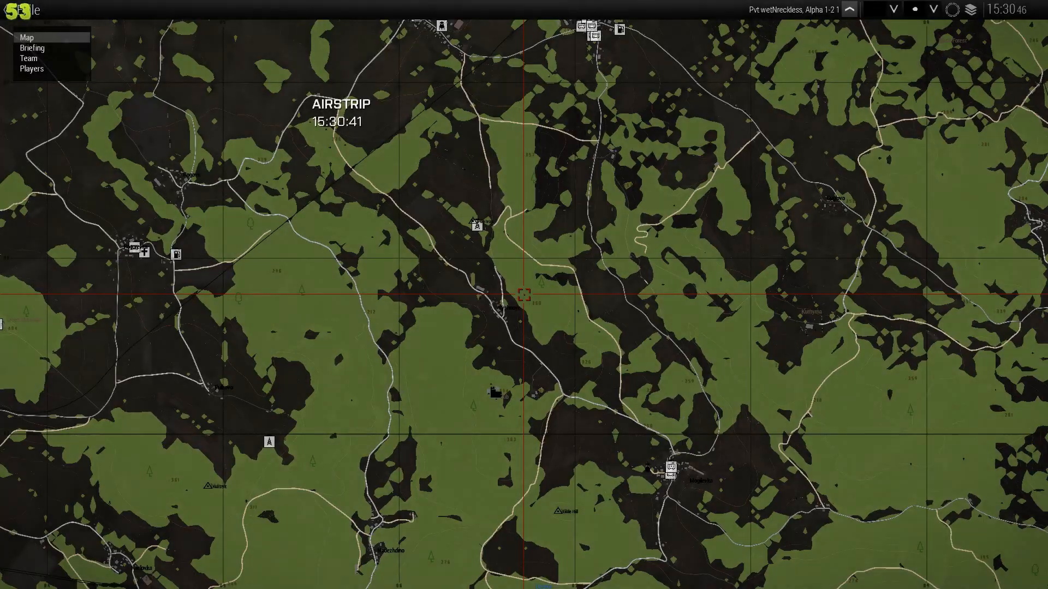
scroll(574, 303, "down", 5)
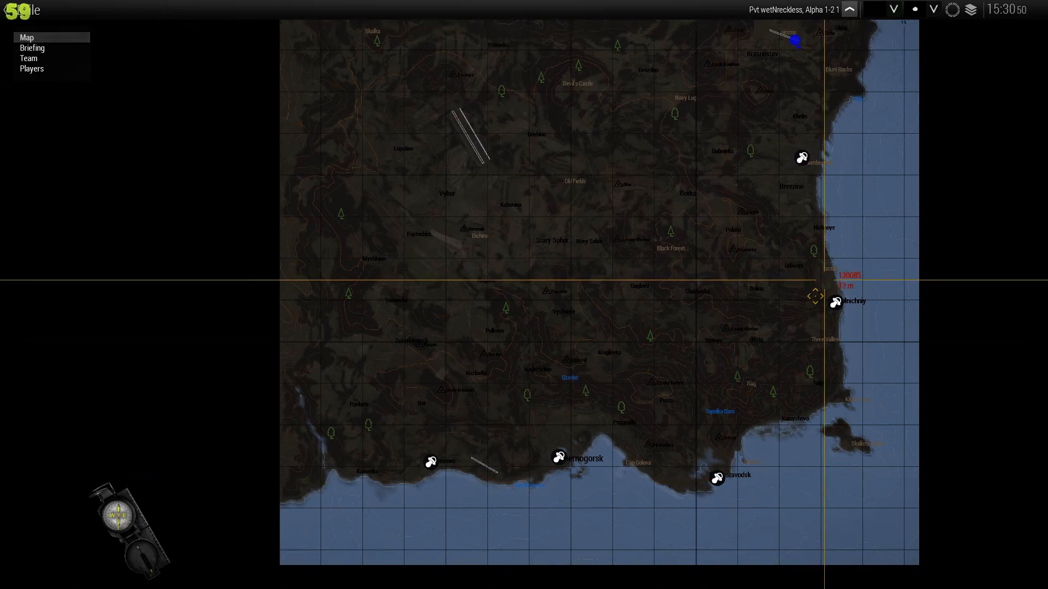
left_click_drag(819, 291, 725, 353)
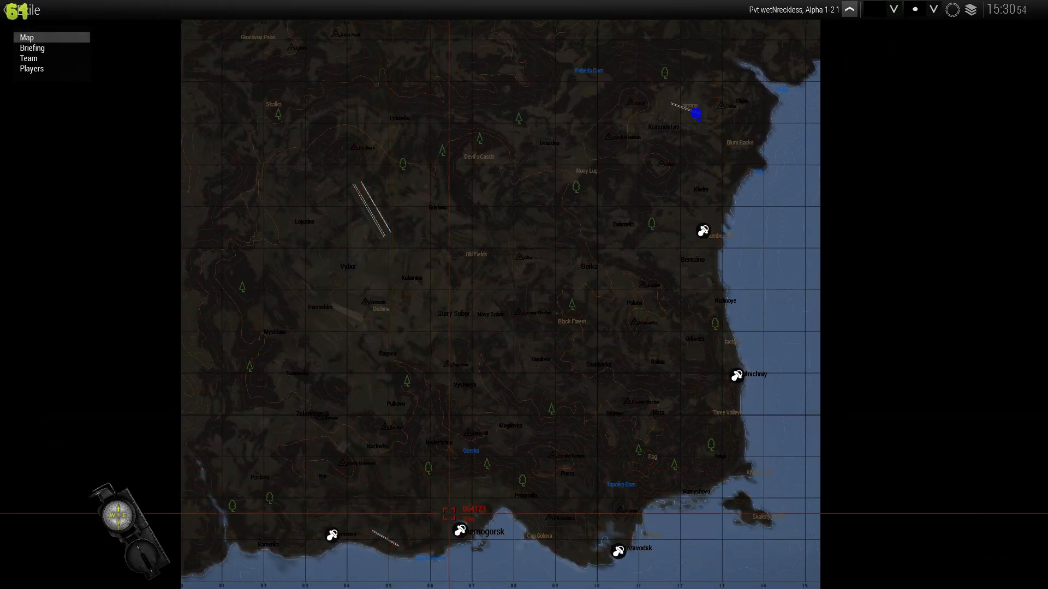
Commit suicide from the pause menu, confirm it, then choose Respawn
key("Escape")
key("Escape")
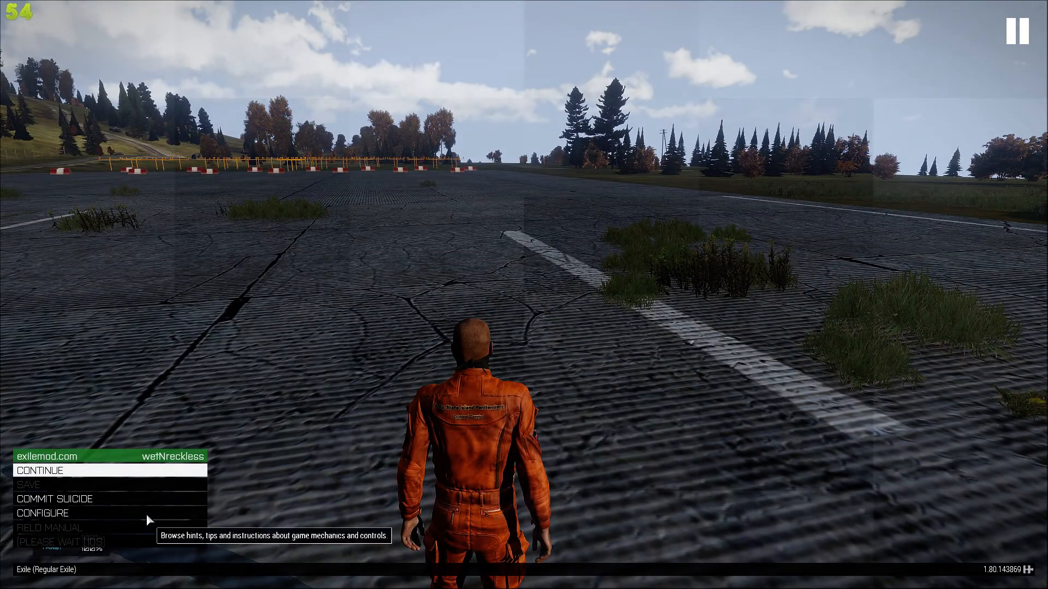
left_click(148, 499)
left_click(394, 320)
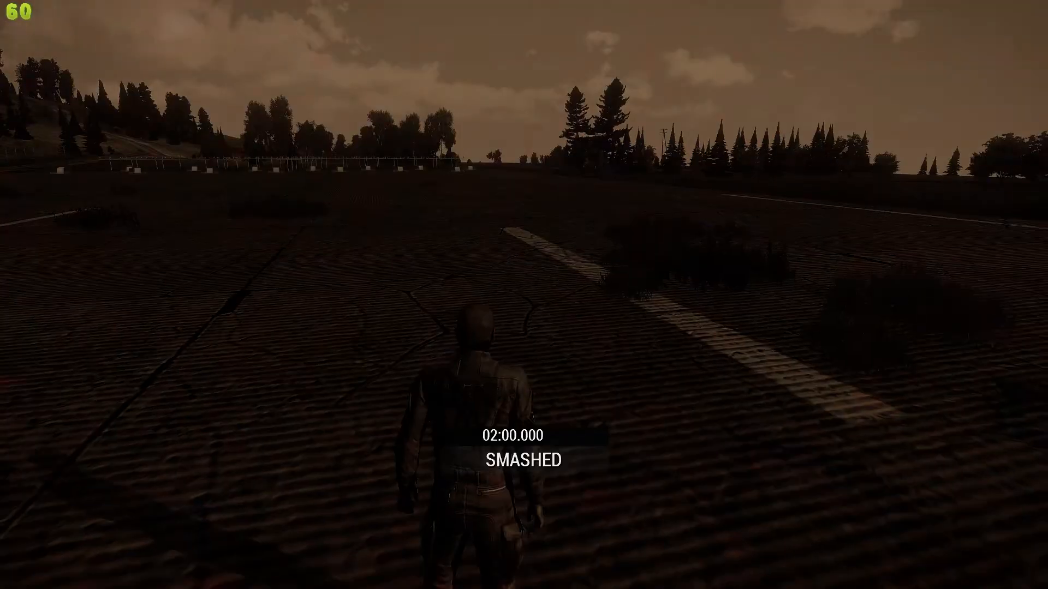
key("Escape")
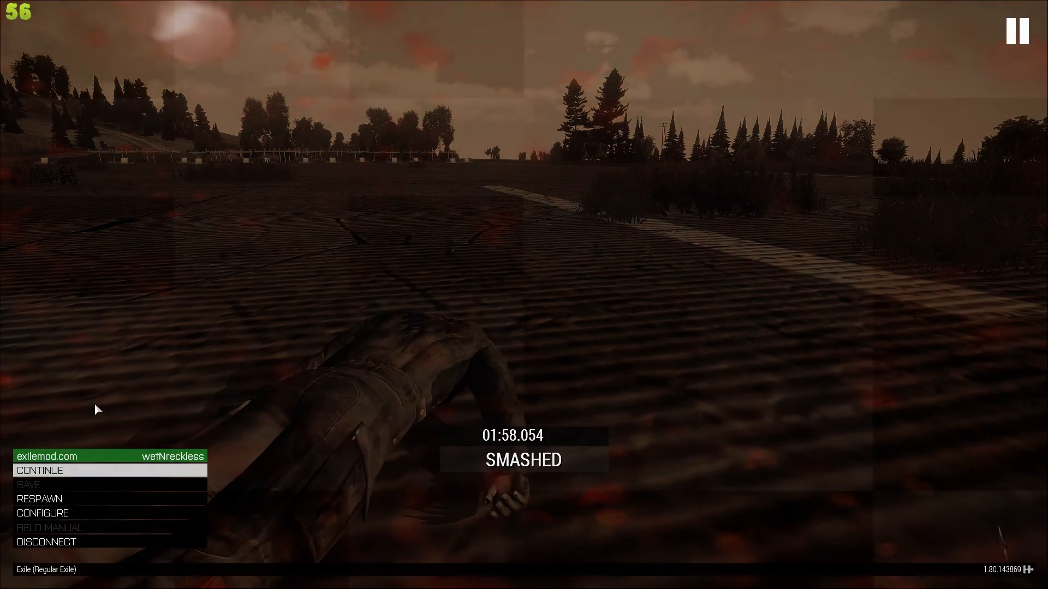
left_click(99, 498)
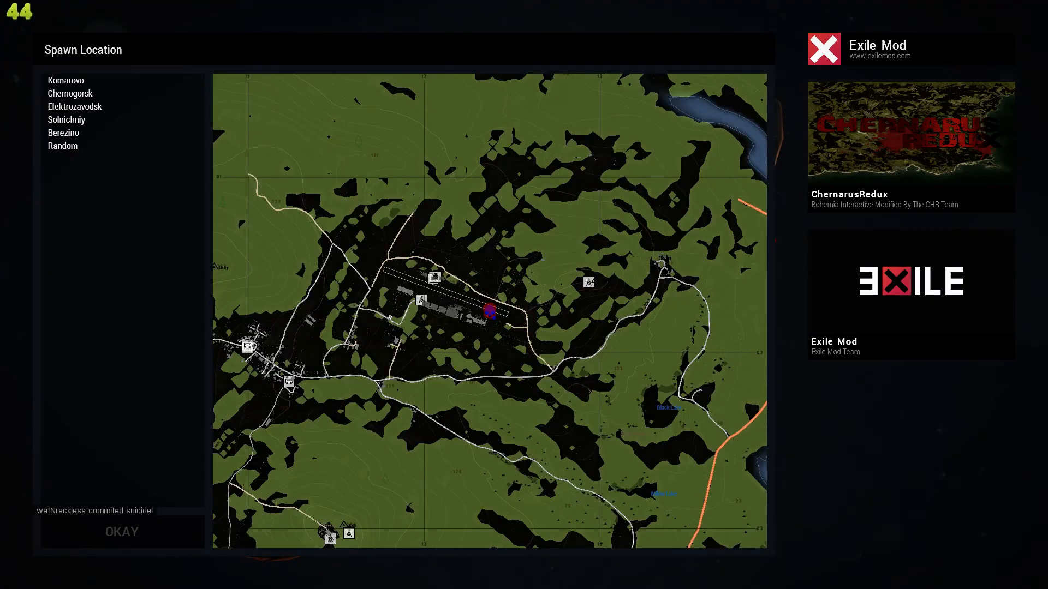
Spawn at Berezino, dive toward the town, open the parachute and steer down to land
left_click(79, 133)
left_click(121, 532)
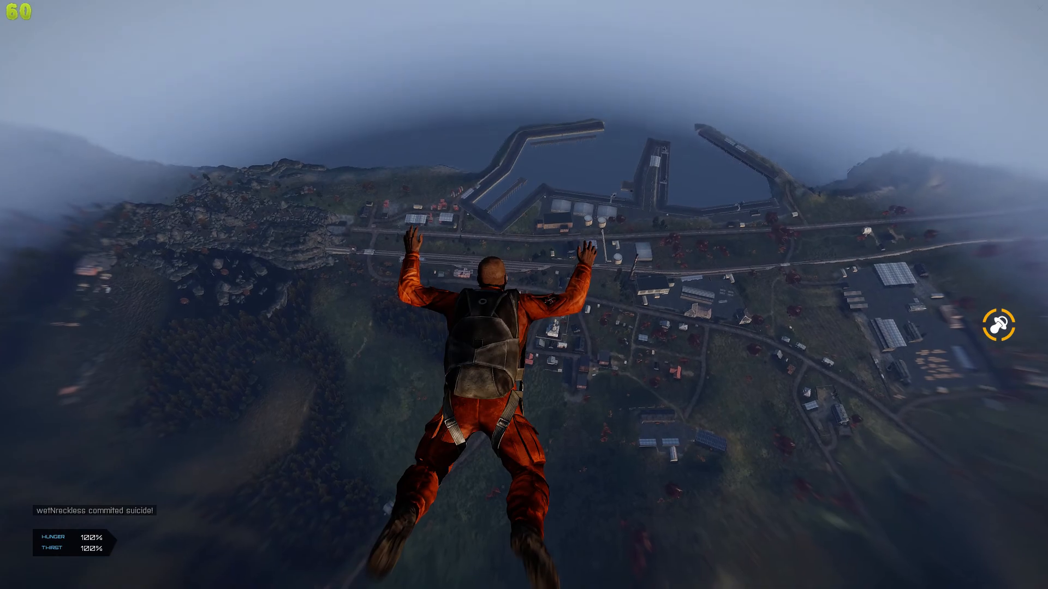
key("w")
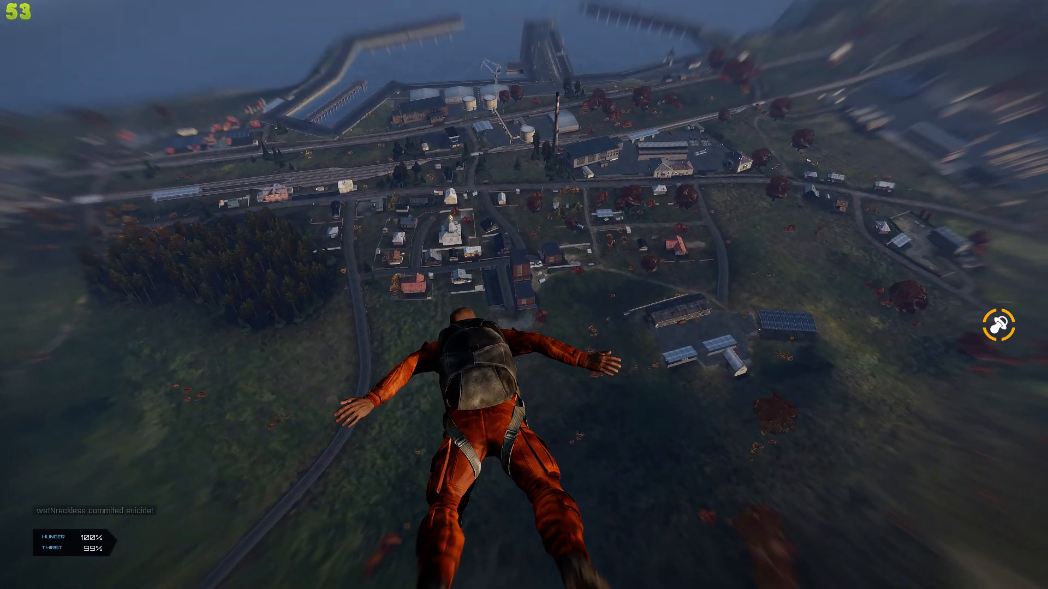
scroll(524, 294, "down", 1)
key("space")
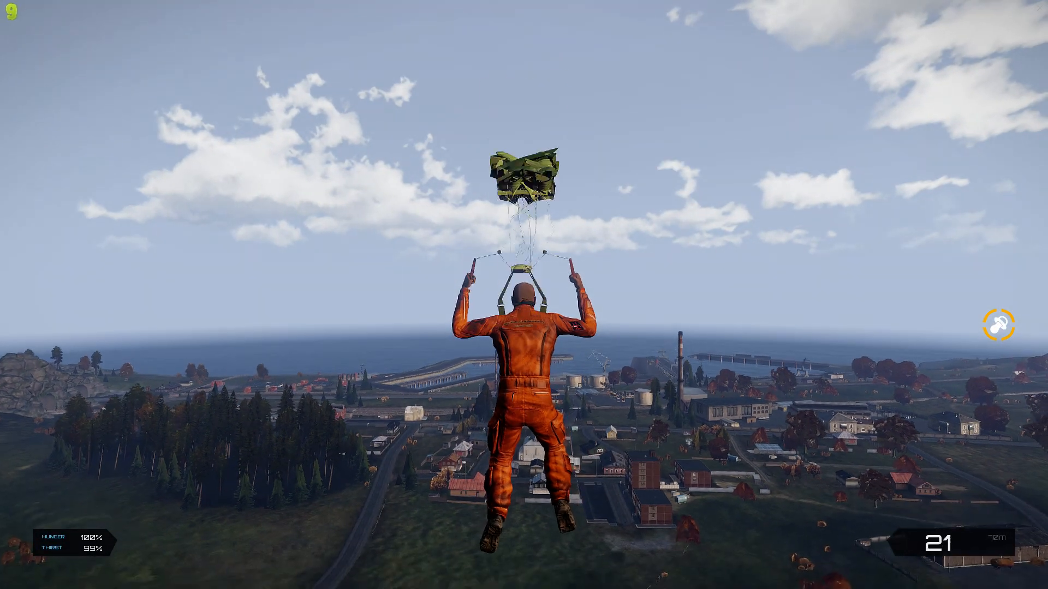
key("d")
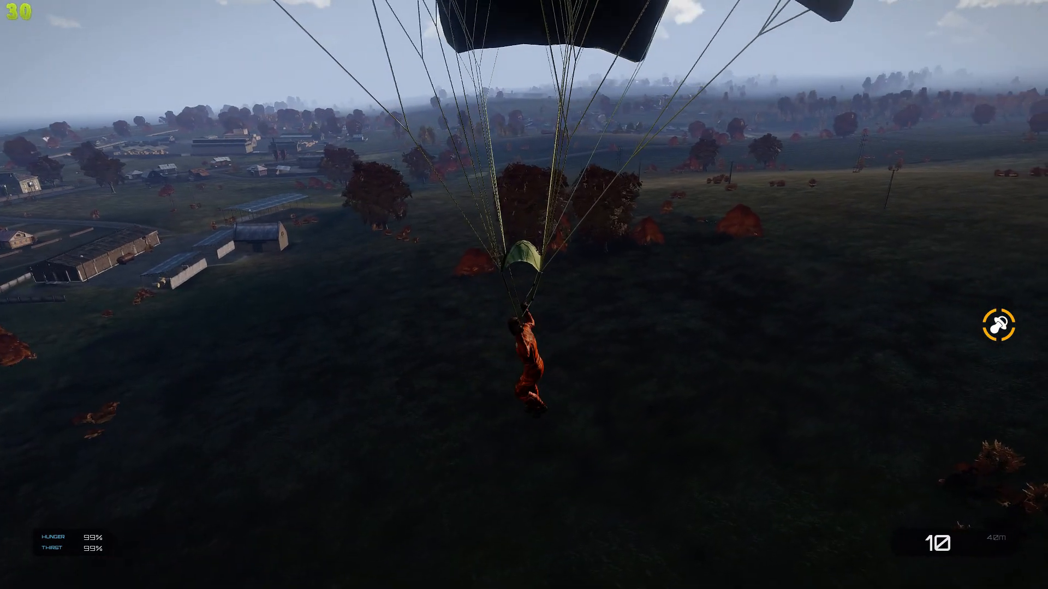
key("w")
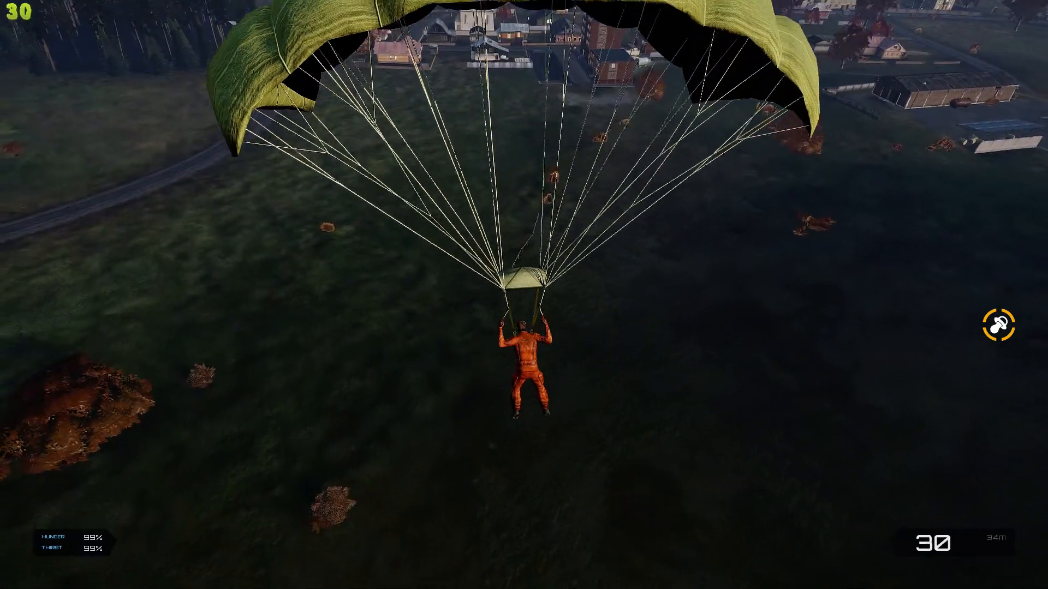